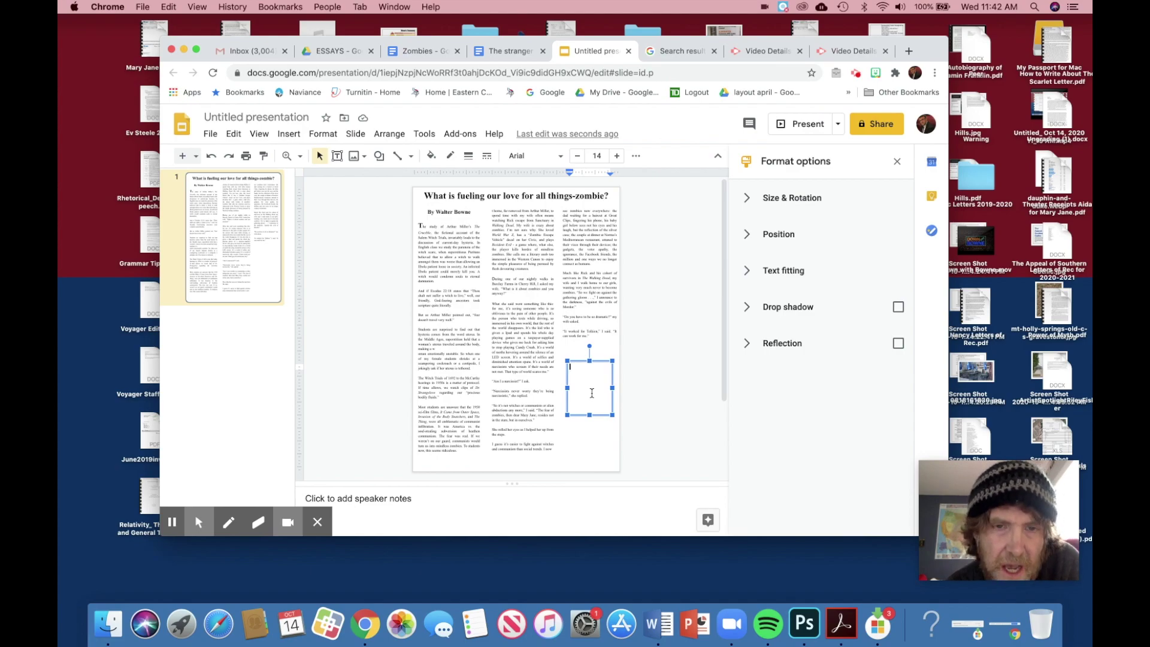
# Step: Compare The Stranger and Zombies essay documents, then return to the essay slide
pyautogui.click(449, 252)
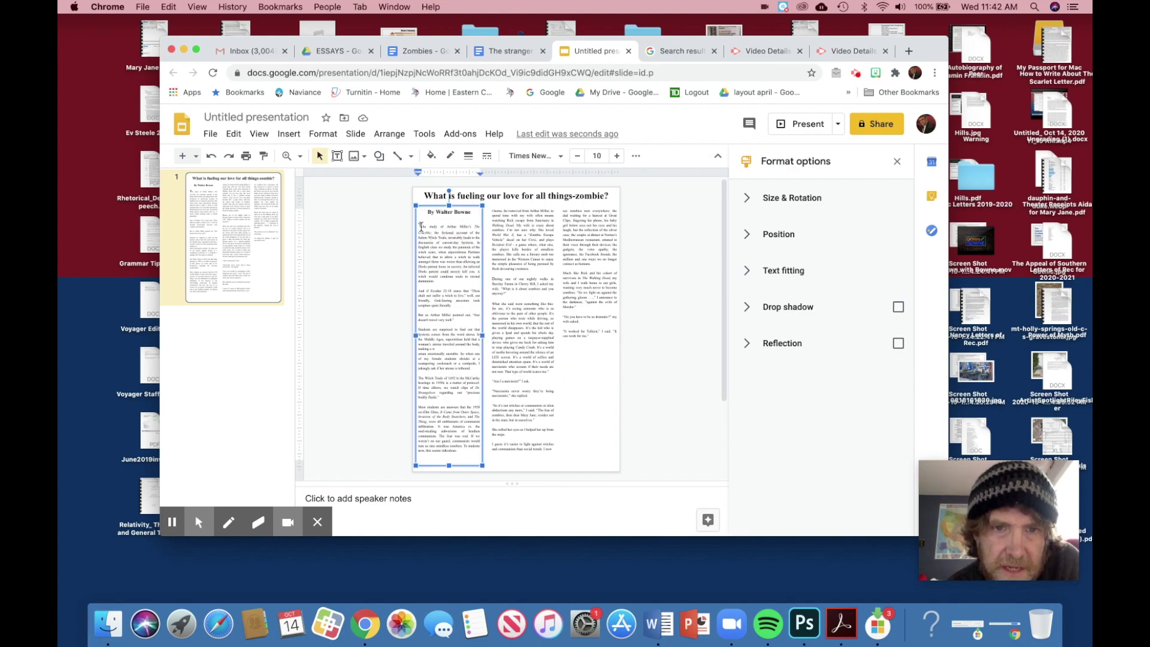
pyautogui.click(506, 52)
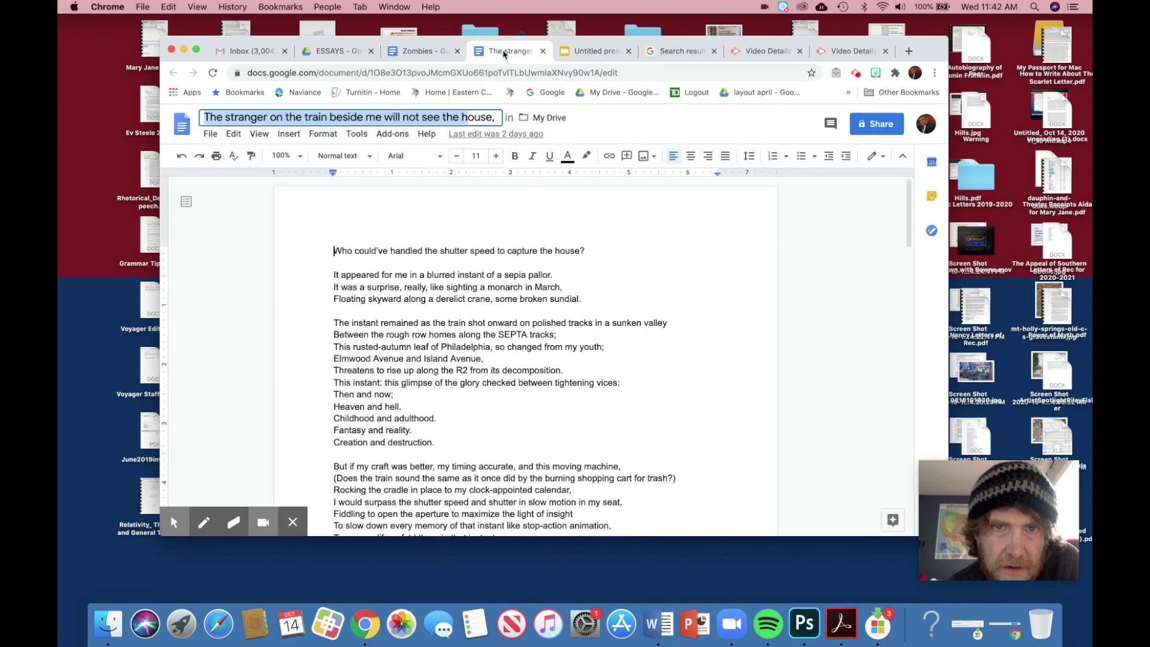
pyautogui.click(439, 52)
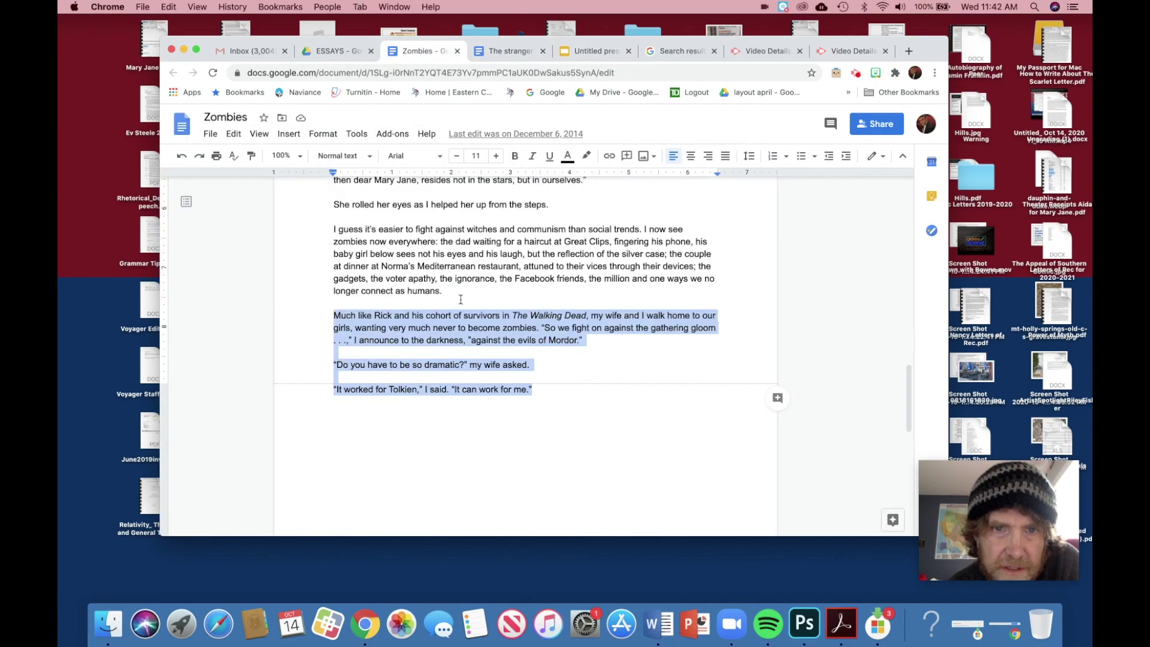
pyautogui.click(497, 54)
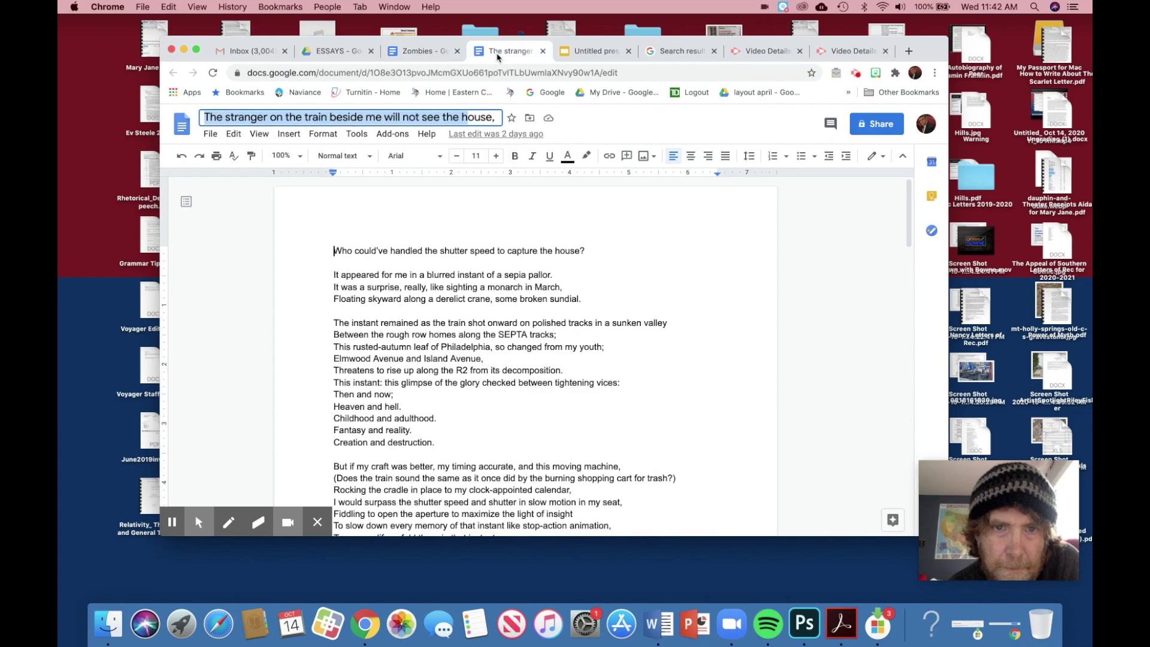
pyautogui.click(579, 56)
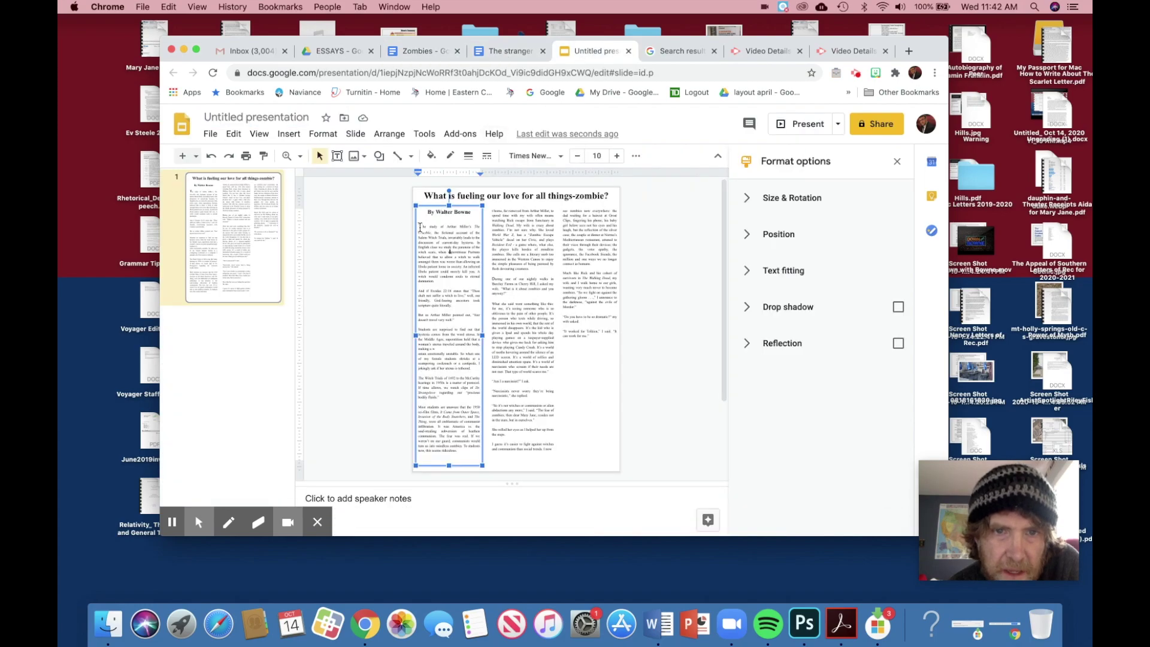
# Step: Set the left column's essay text to 10 pt Times New Roman
pyautogui.moveTo(420, 227); pyautogui.dragTo(475, 452)
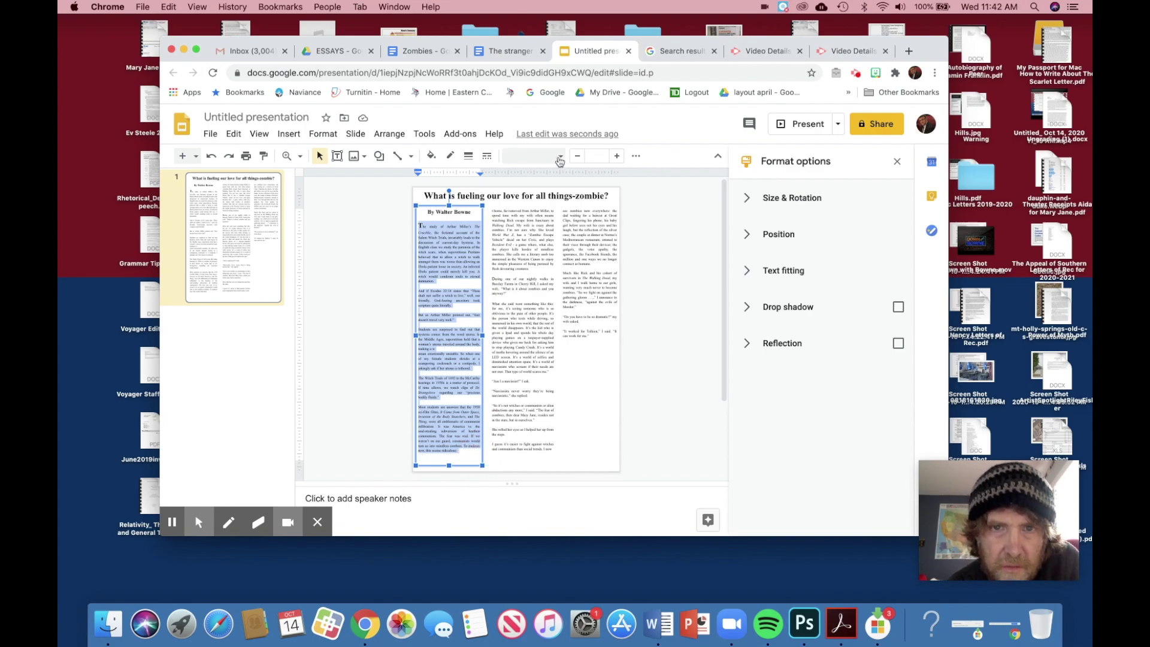
pyautogui.click(559, 157)
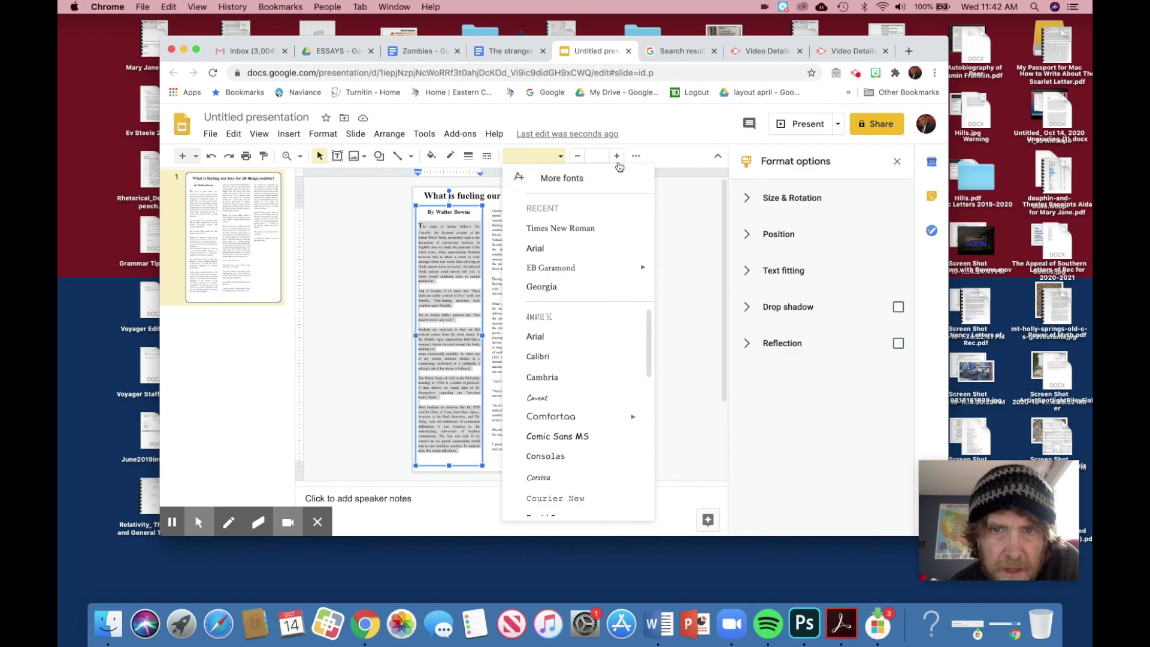
pyautogui.click(601, 156)
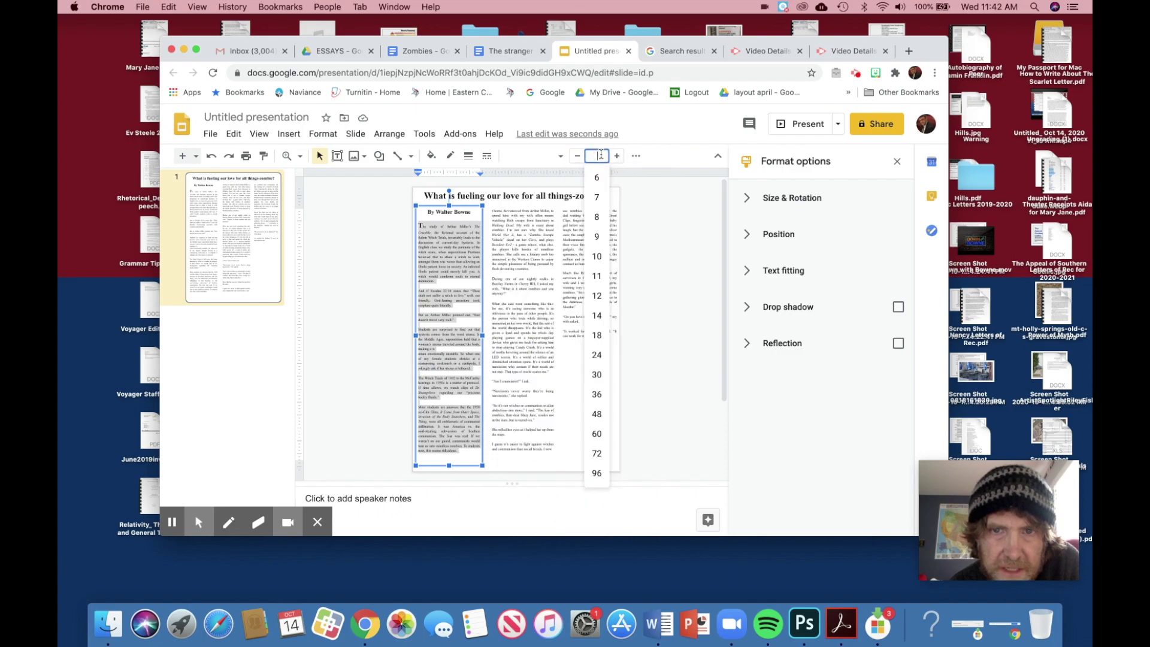
pyautogui.click(597, 255)
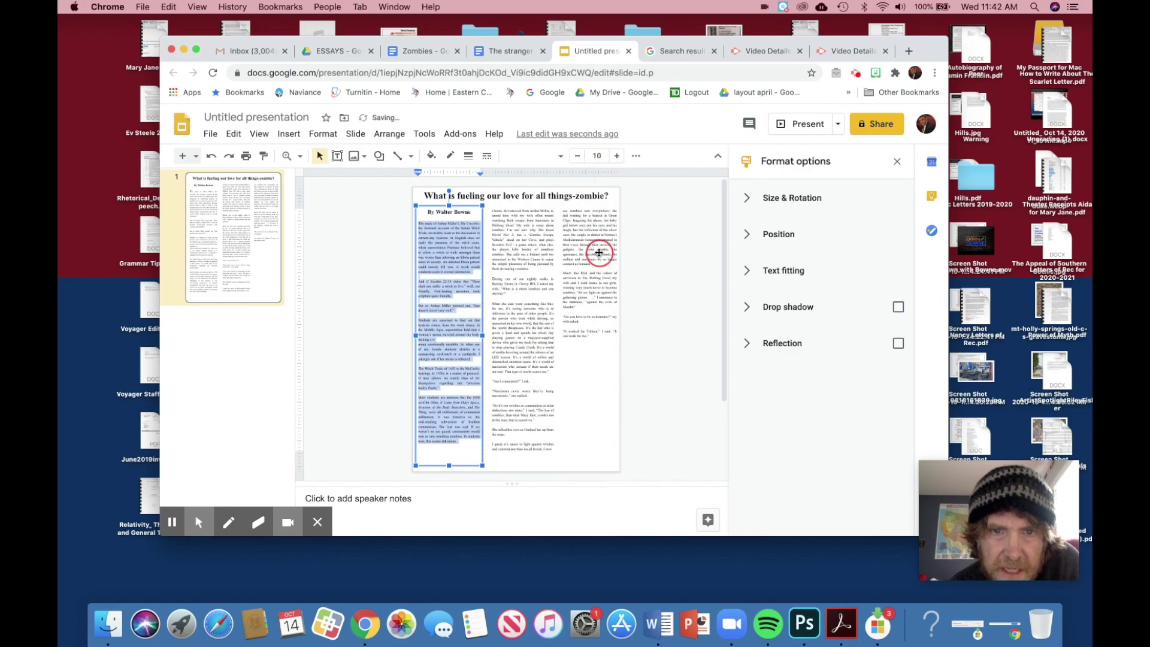
pyautogui.click(461, 290)
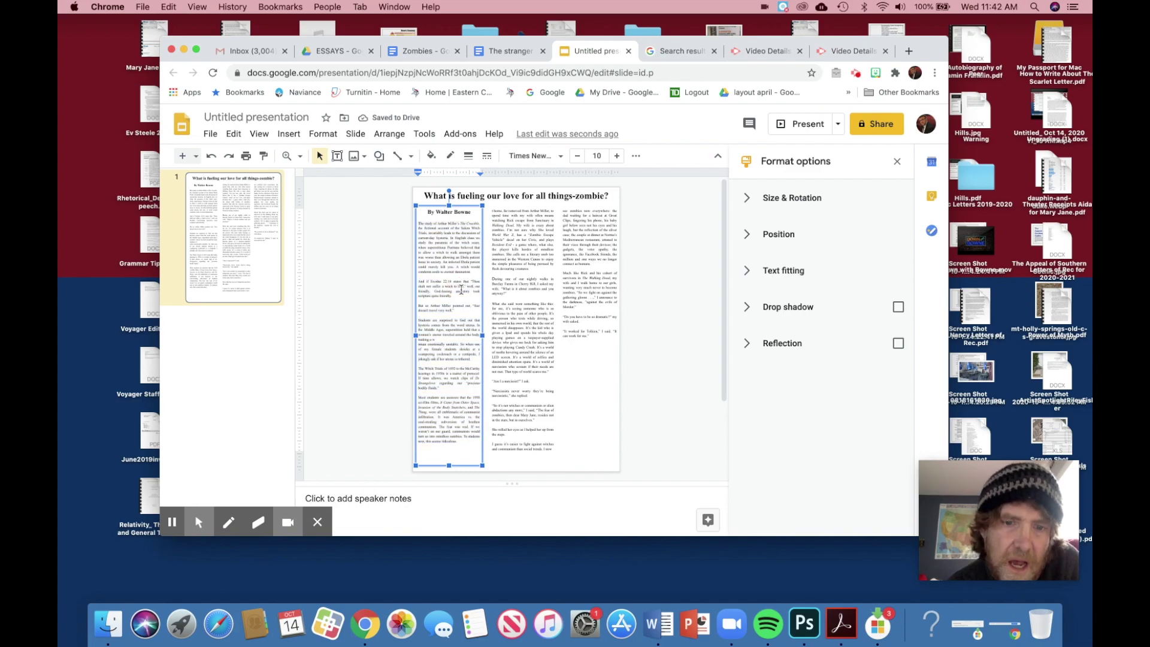
pyautogui.click(458, 441)
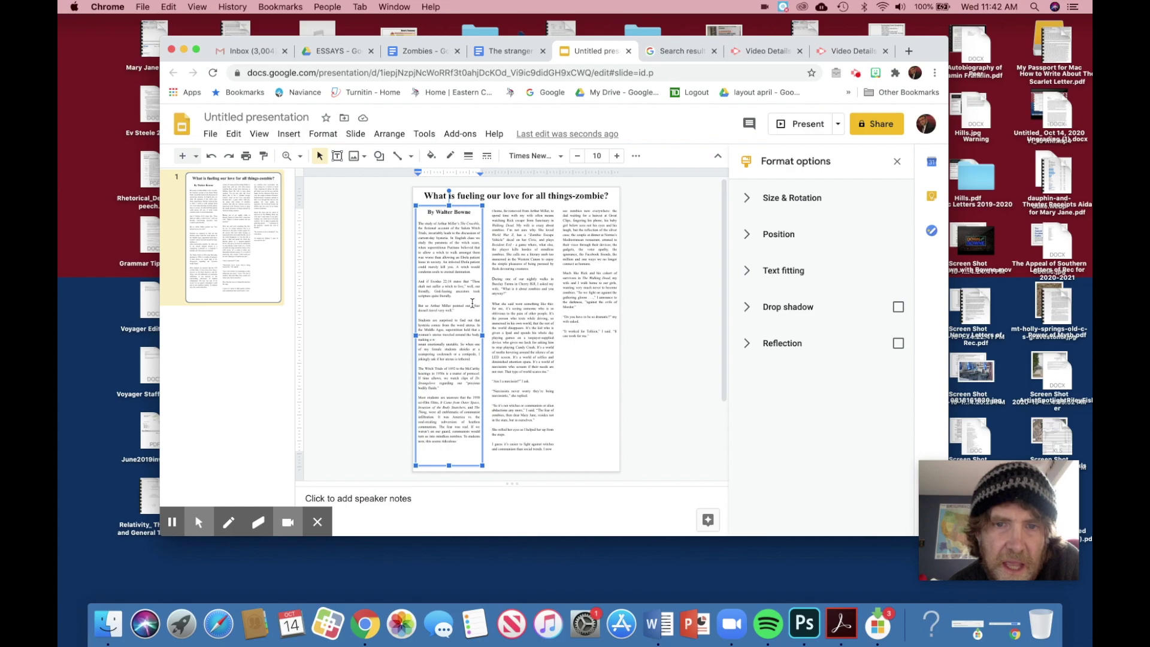
# Step: Reselect the left column's text and switch to compact mode for more slide room
pyautogui.click(507, 310)
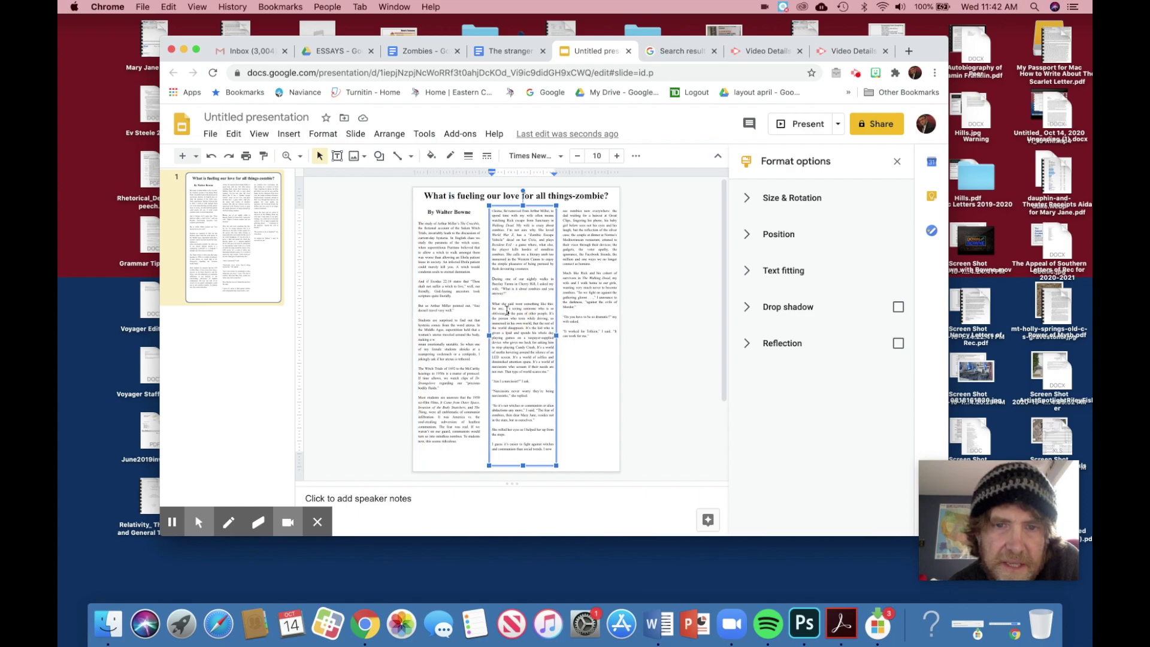
pyautogui.click(569, 291)
pyautogui.click(512, 302)
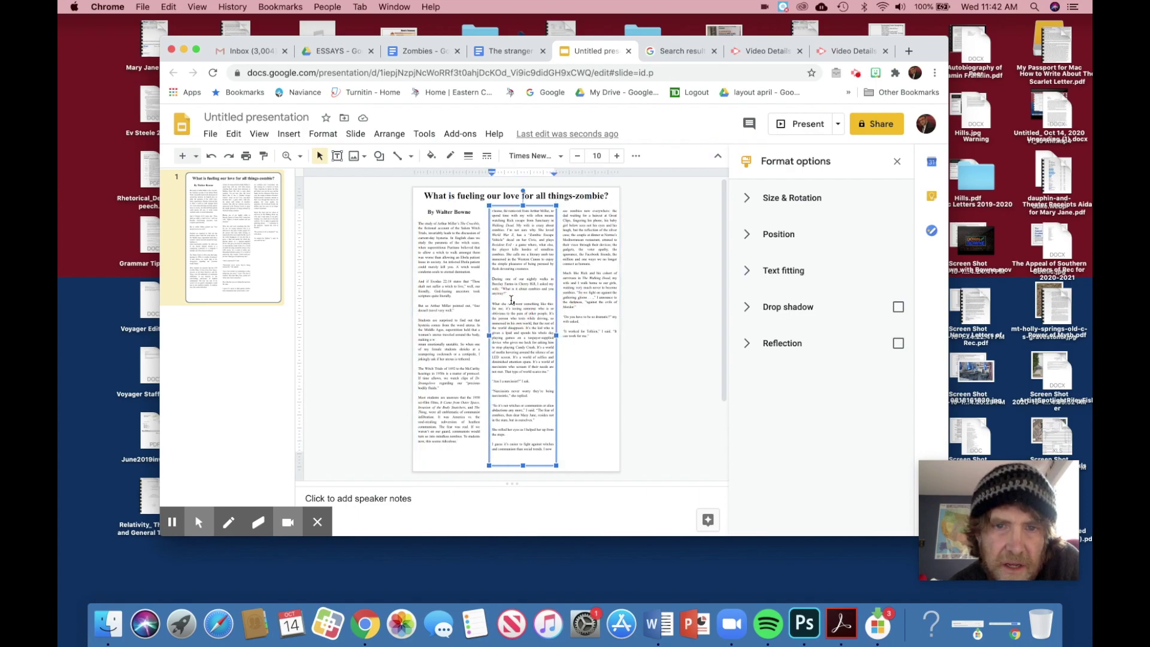
pyautogui.moveTo(418, 225); pyautogui.dragTo(466, 442)
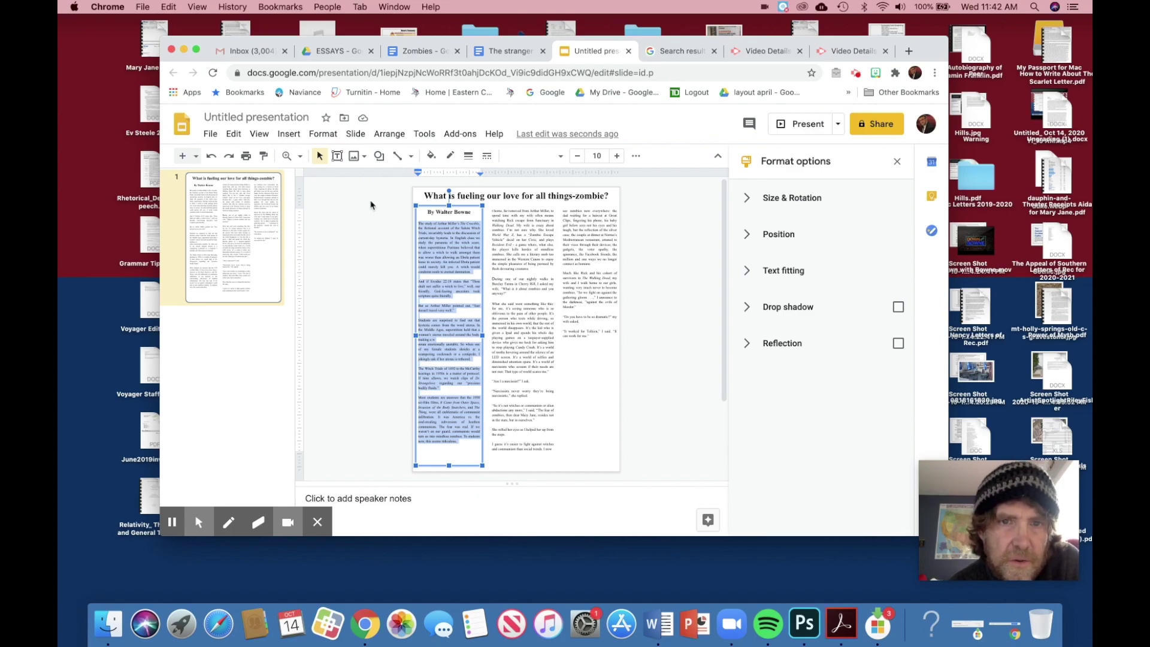
pyautogui.hotkey('ctrl', 'shift', 'f')
pyautogui.moveTo(423, 189); pyautogui.dragTo(466, 437)
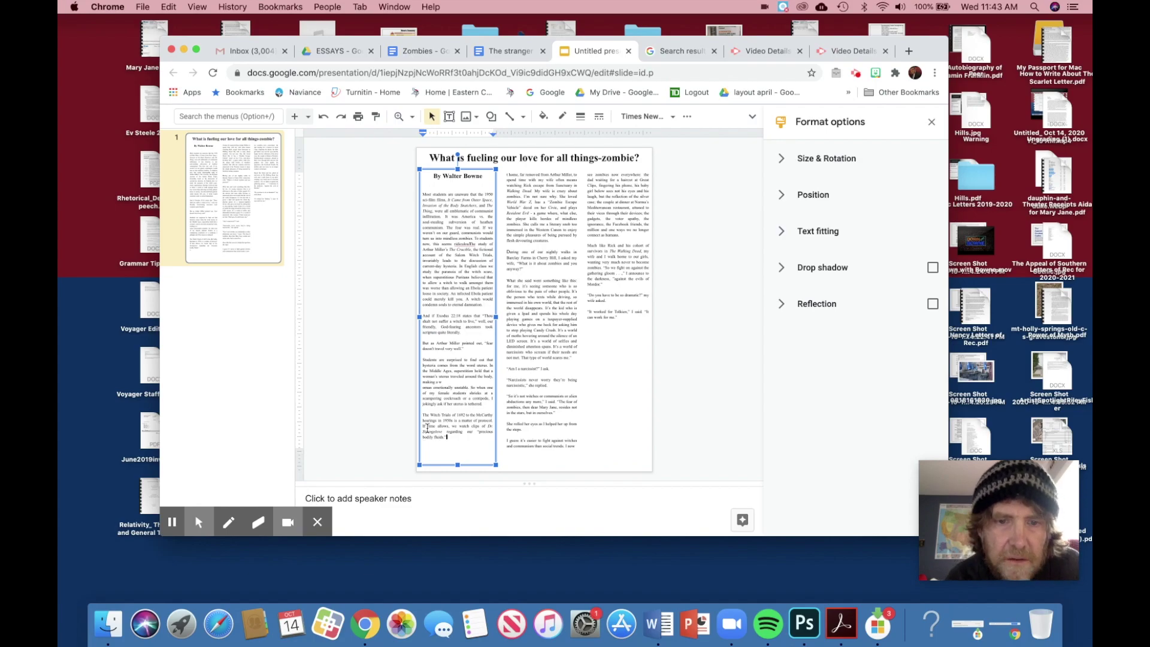
# Step: Justify the left column's text
pyautogui.moveTo(455, 439); pyautogui.dragTo(426, 185)
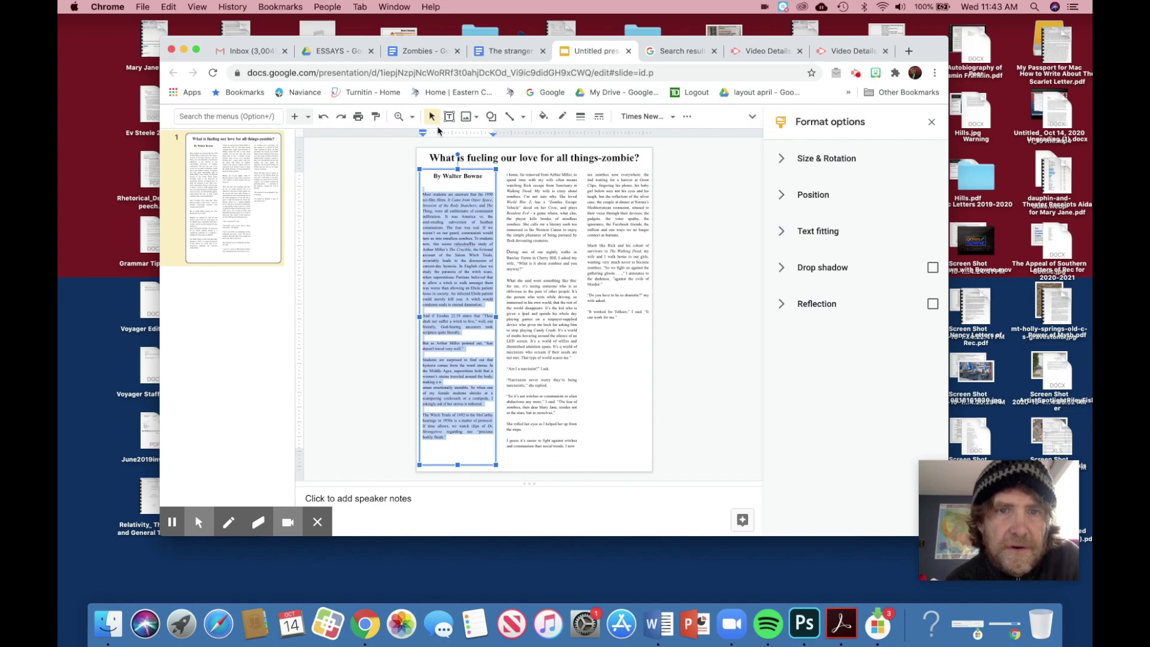
pyautogui.click(687, 116)
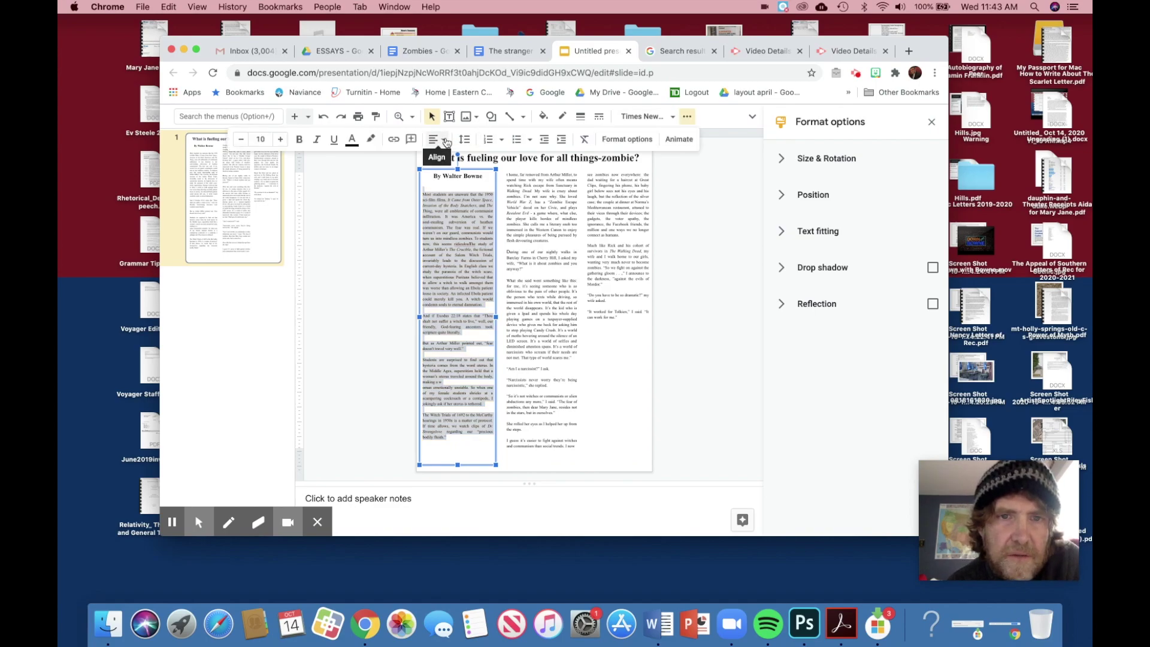
pyautogui.click(445, 141)
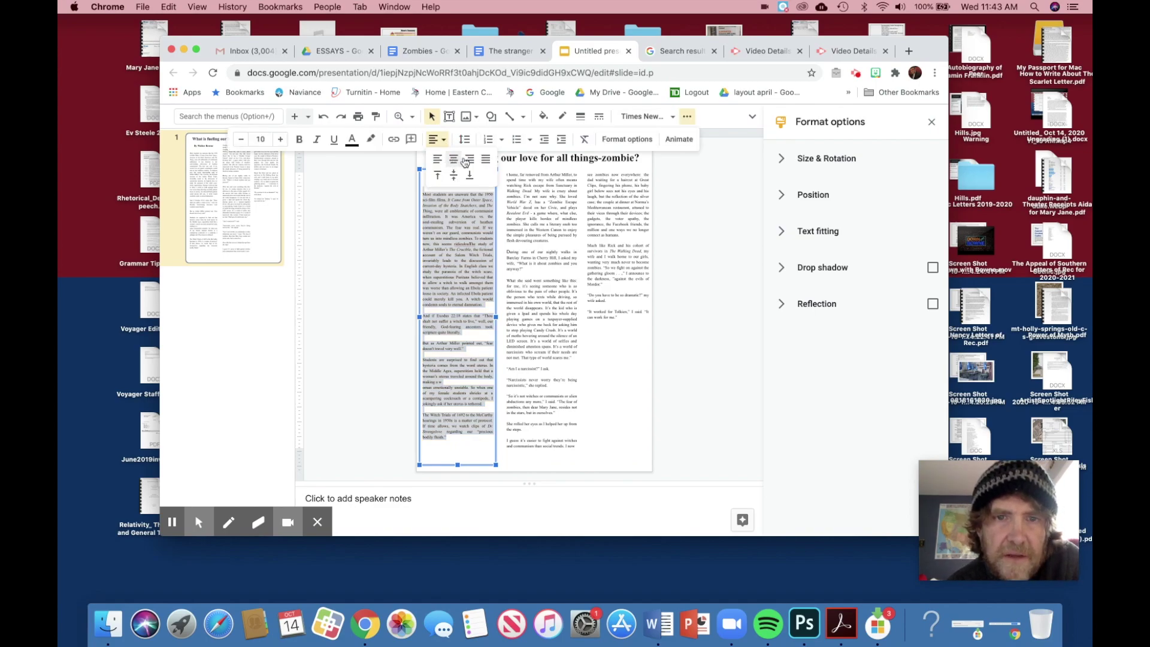
pyautogui.click(492, 161)
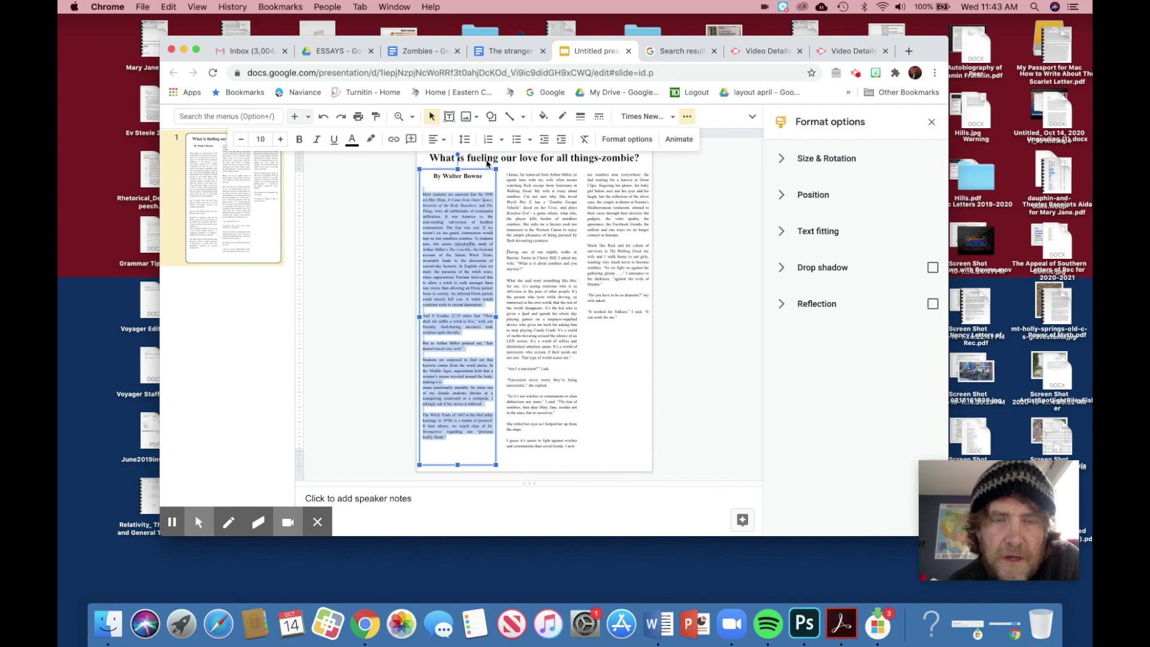
pyautogui.click(458, 256)
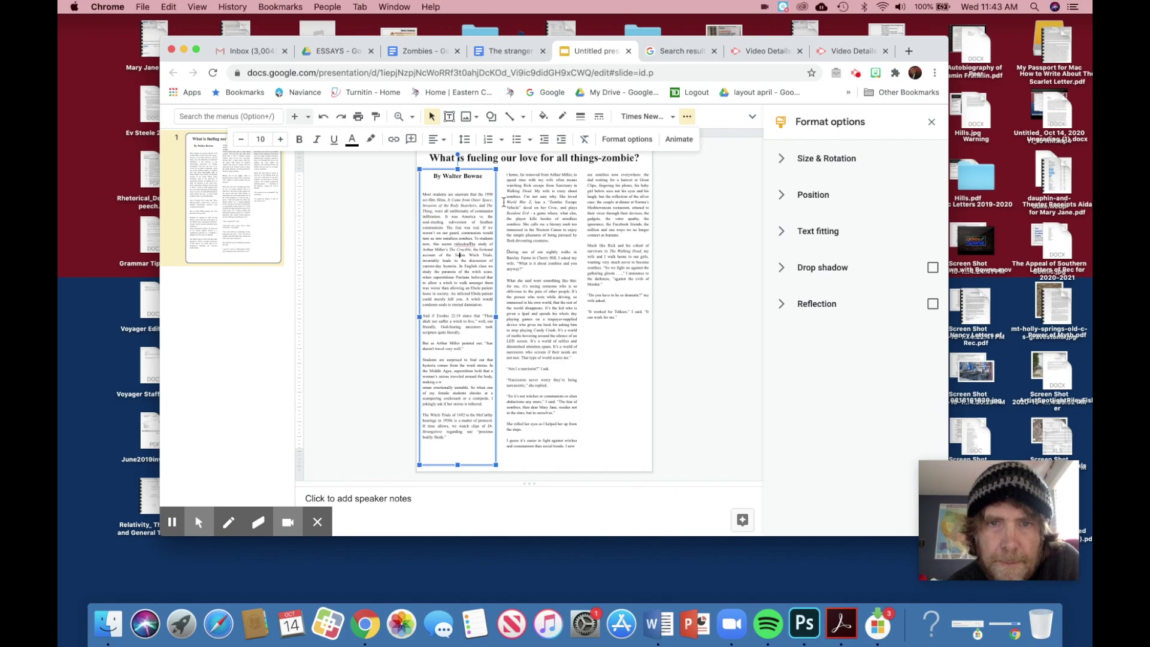
# Step: Widen the middle column slightly to the left, then select the right column box
pyautogui.click(542, 215)
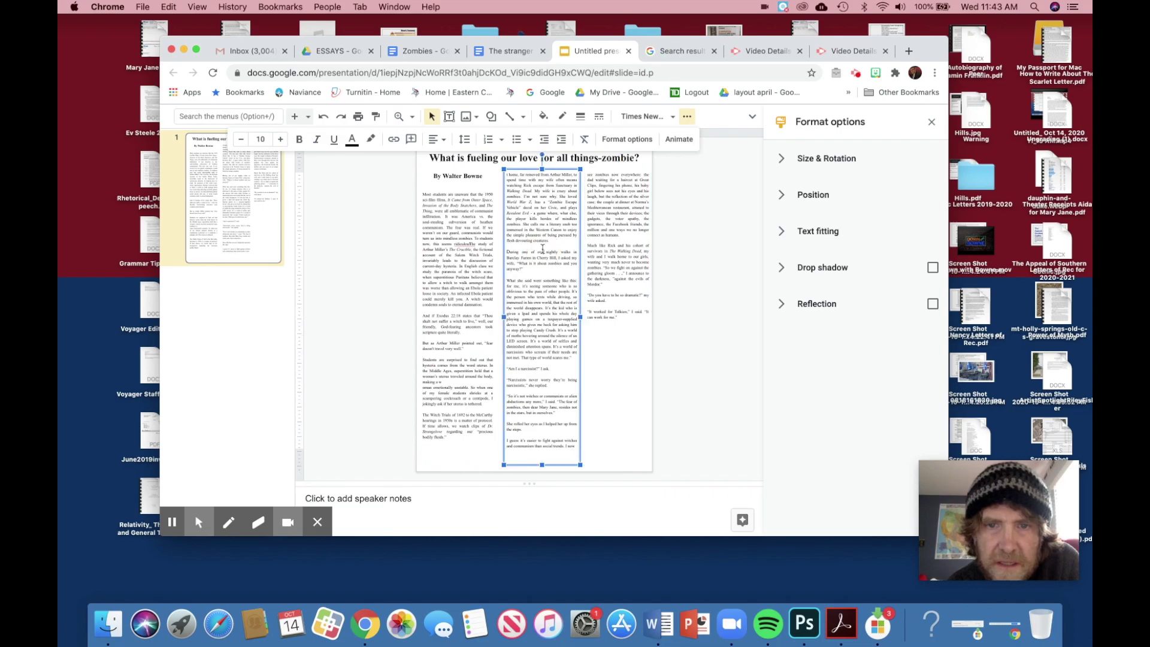
pyautogui.moveTo(503, 318); pyautogui.dragTo(500, 318)
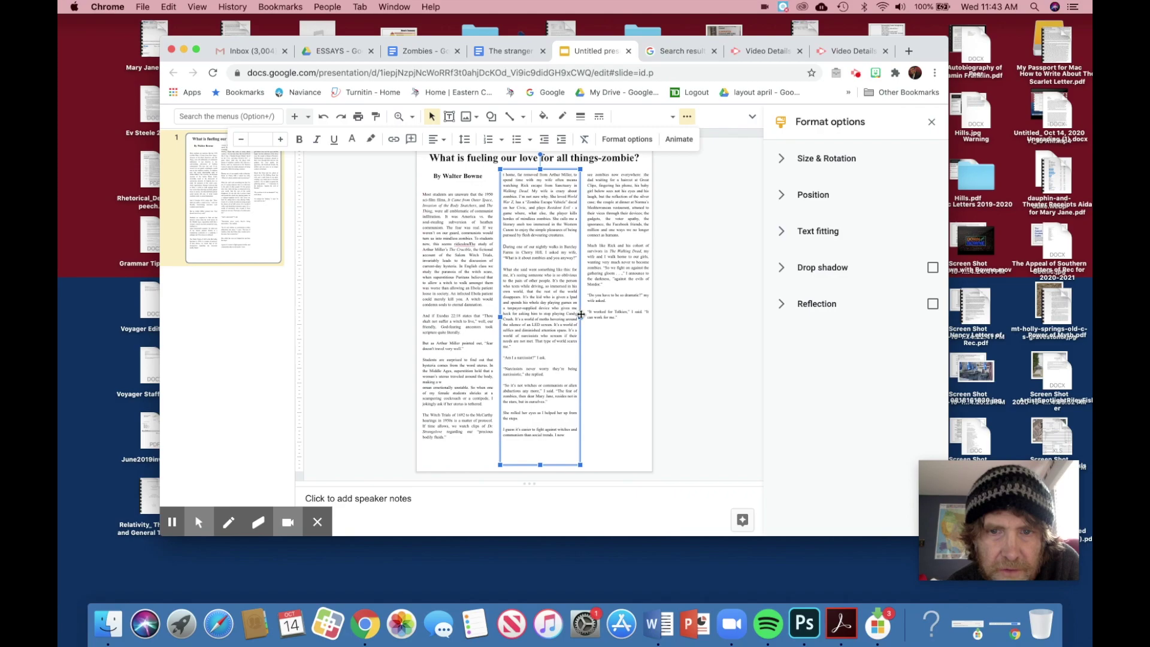
pyautogui.click(532, 342)
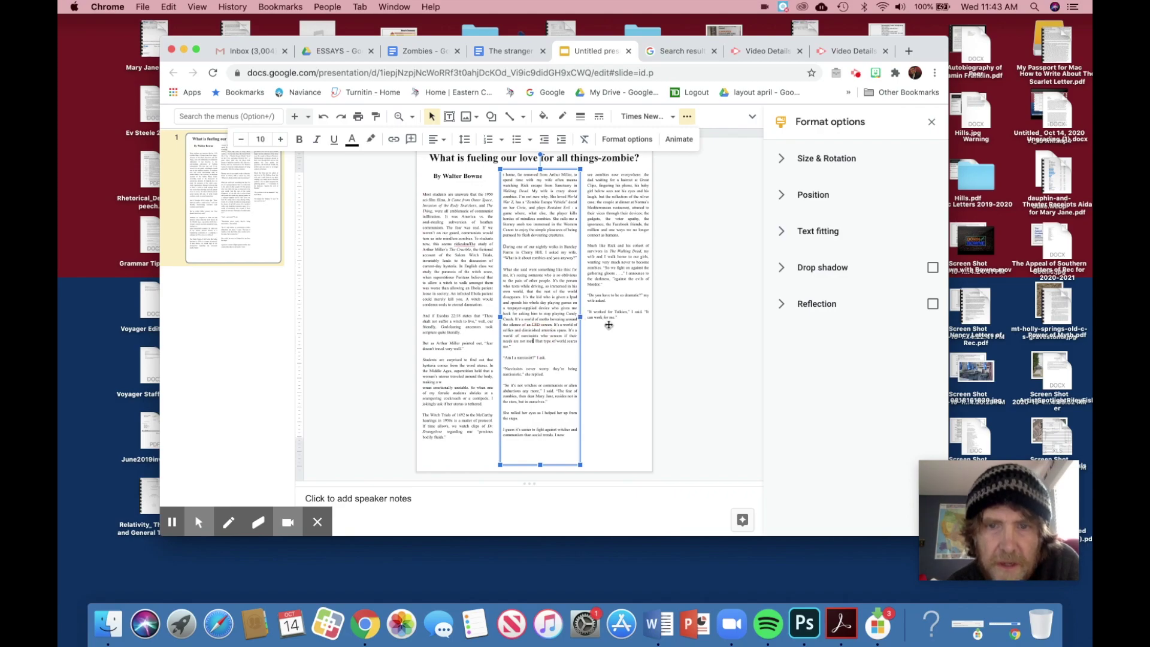
pyautogui.click(608, 325)
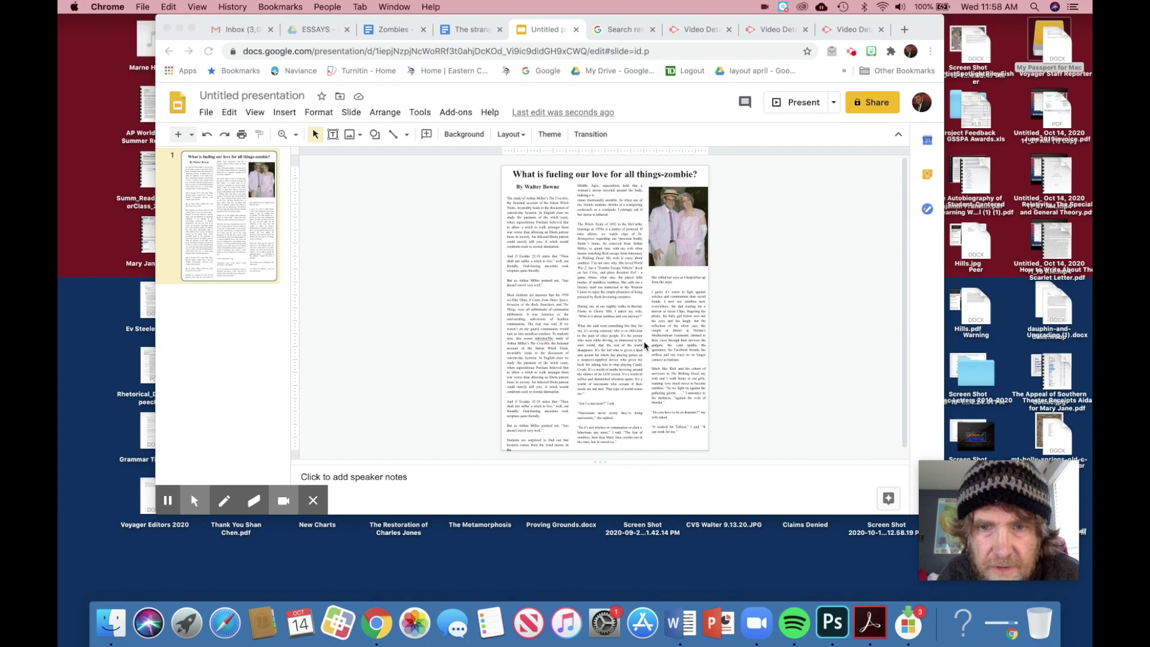
# Step: Open the Insert menu in Google Slides and close it without adding anything
pyautogui.click(659, 355)
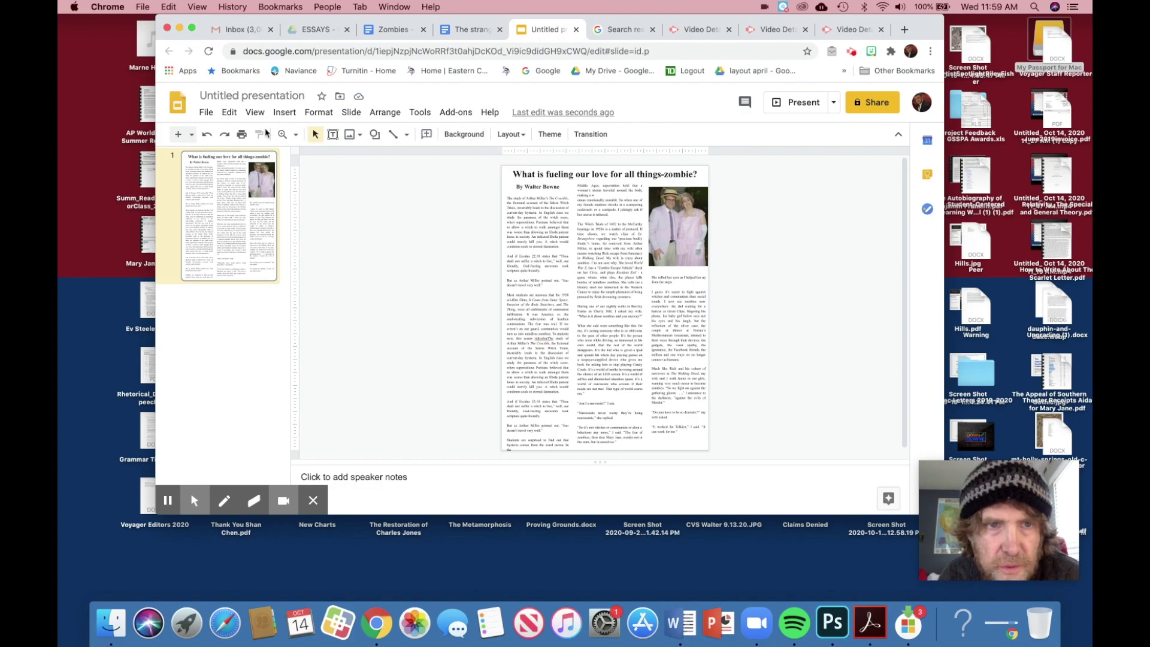
pyautogui.click(286, 112)
pyautogui.moveTo(301, 139)
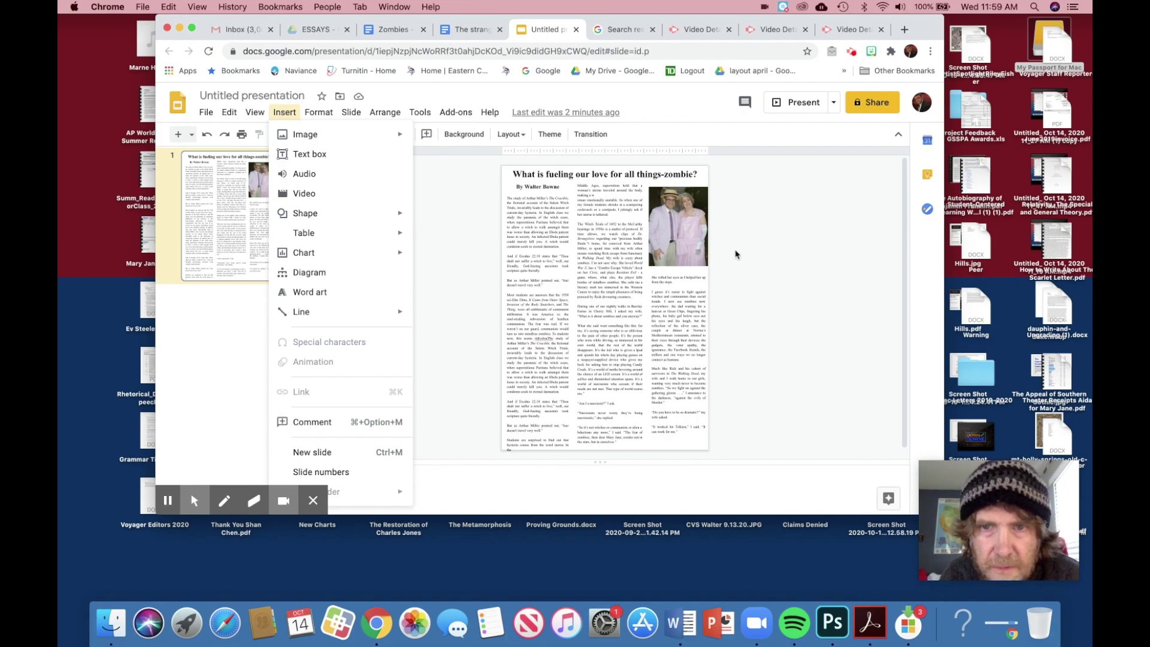
pyautogui.click(735, 254)
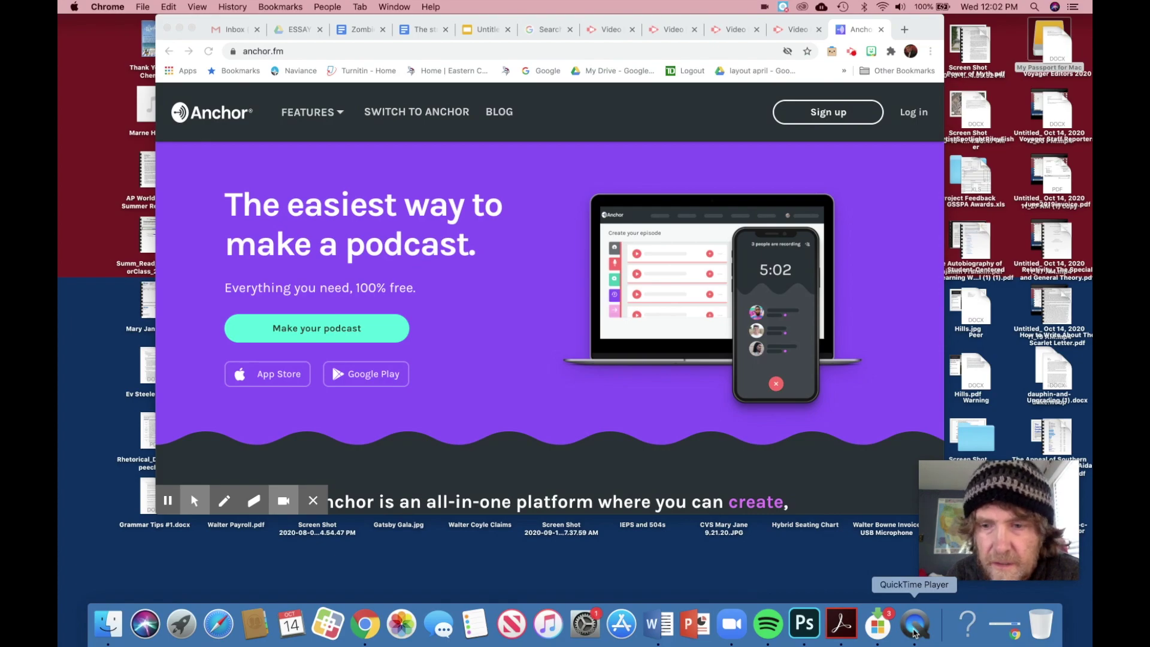
# Step: Open a new QuickTime audio recording on Internal Microphone, High quality, beside the Zombies essay
pyautogui.click(915, 626)
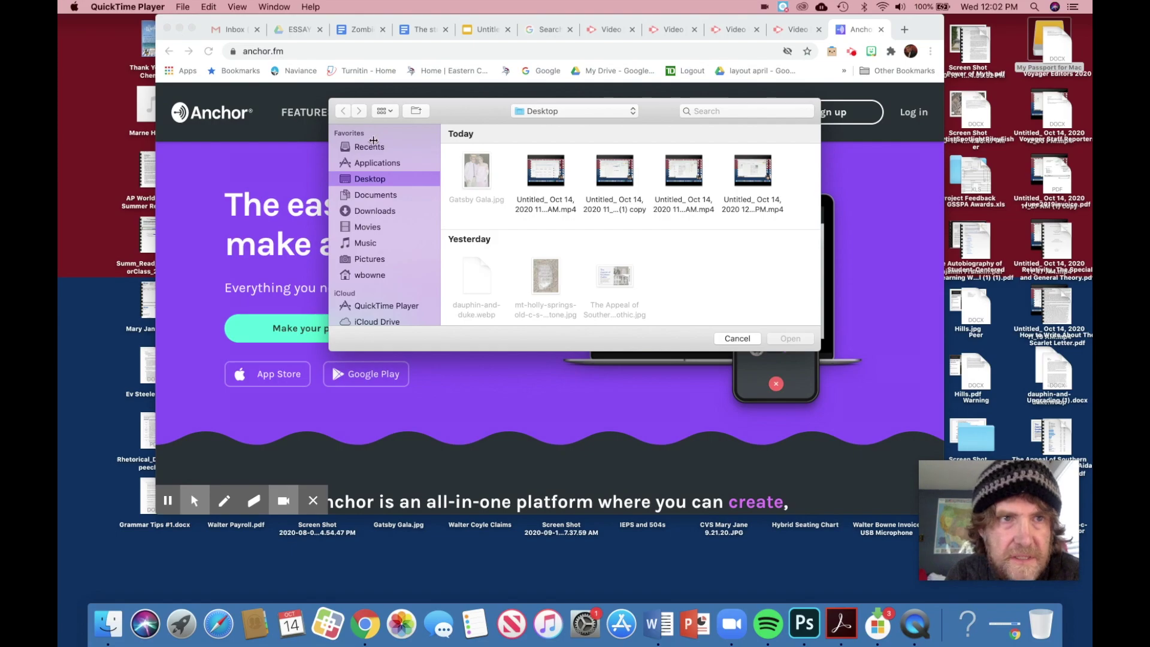
pyautogui.click(183, 6)
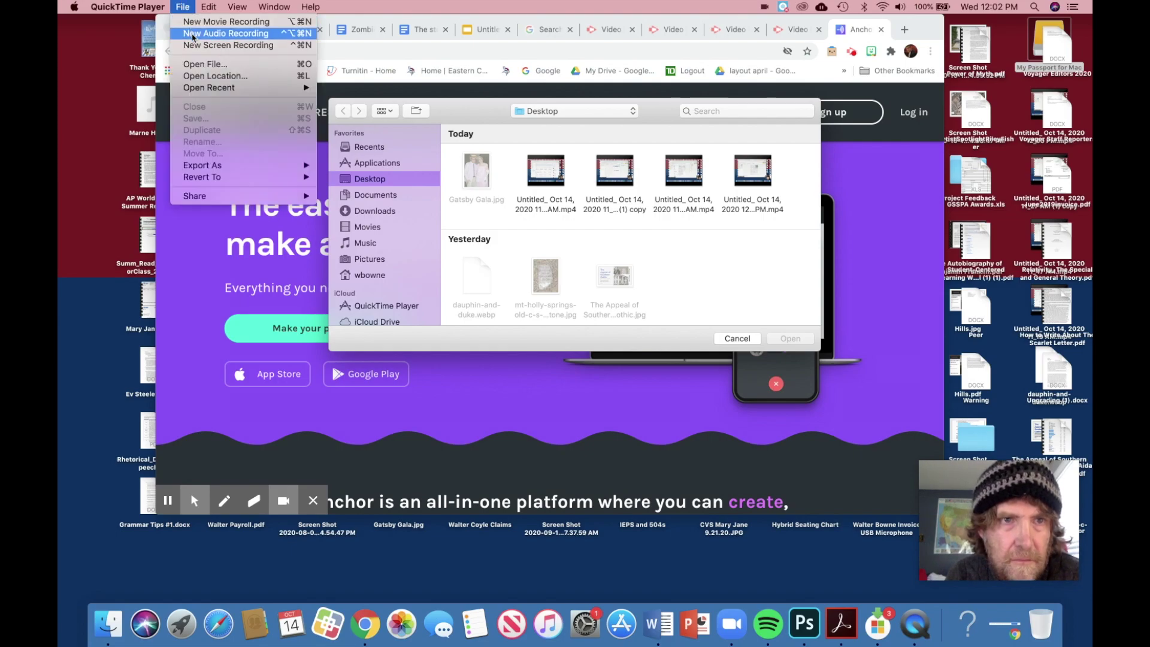
pyautogui.click(192, 34)
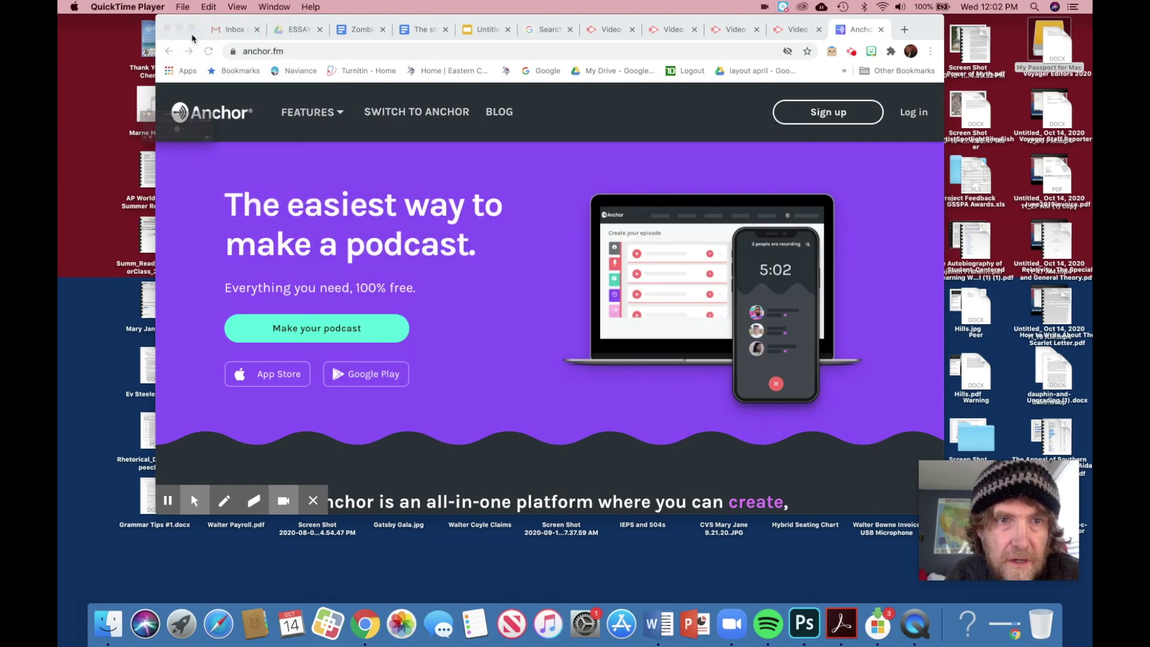
pyautogui.click(190, 134)
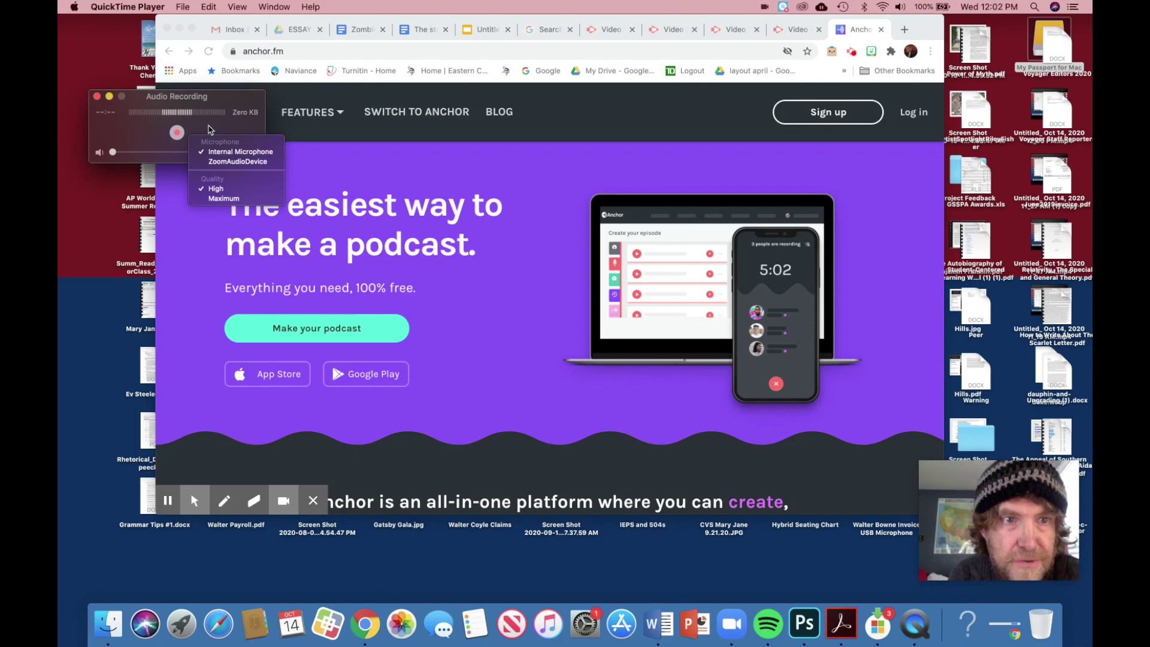
pyautogui.click(362, 29)
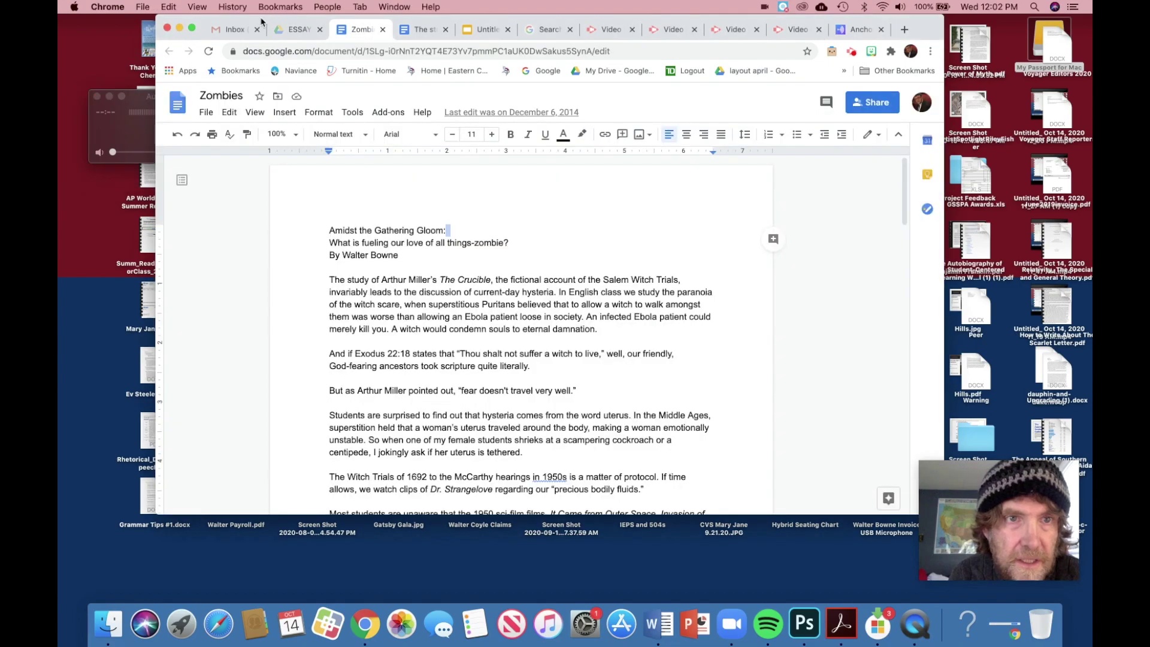
# Step: Attempt a QuickTime audio recording and dismiss the Cannot Record alert
pyautogui.moveTo(261, 20); pyautogui.dragTo(367, 27)
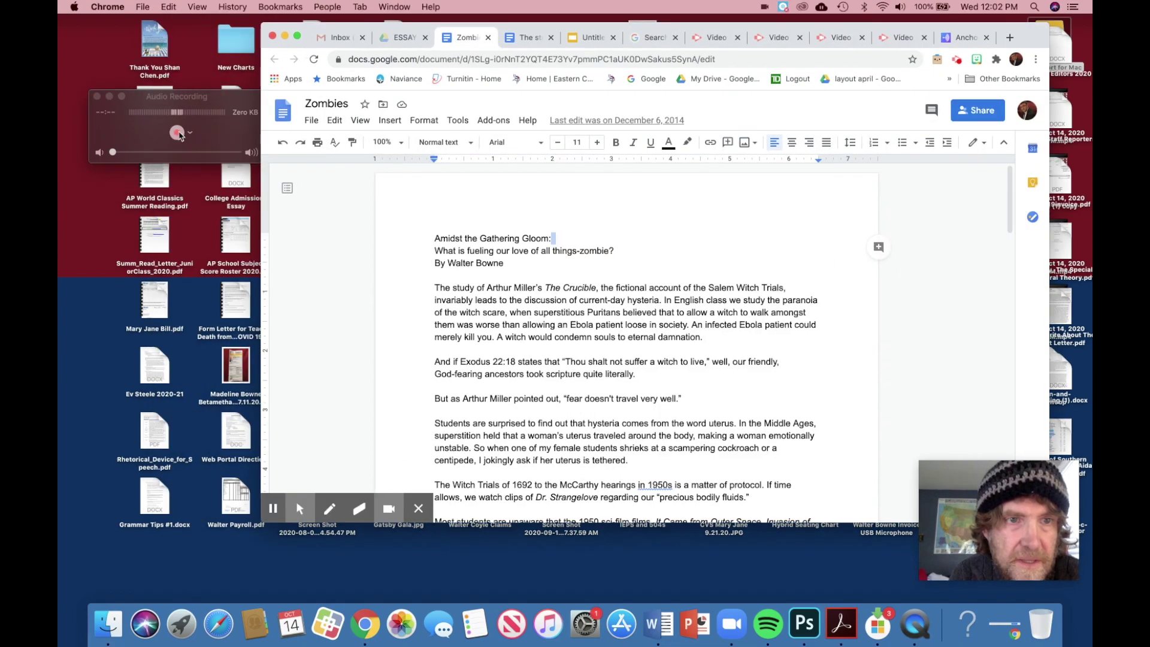
pyautogui.click(182, 134)
pyautogui.click(190, 133)
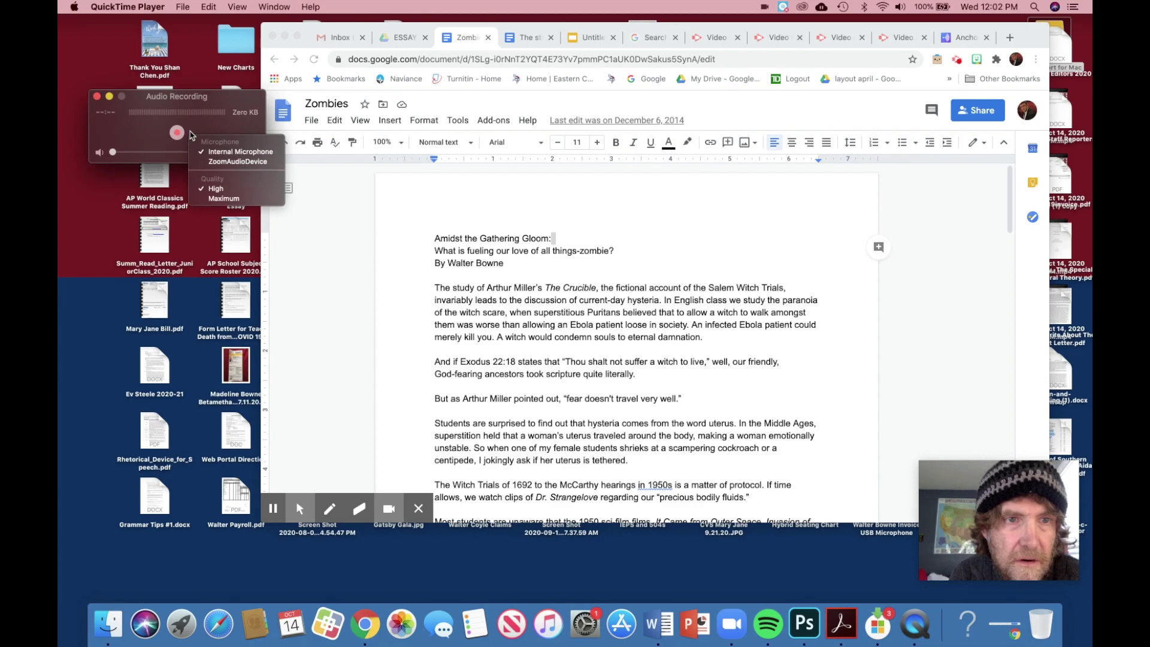
pyautogui.click(180, 137)
pyautogui.click(178, 134)
pyautogui.click(277, 152)
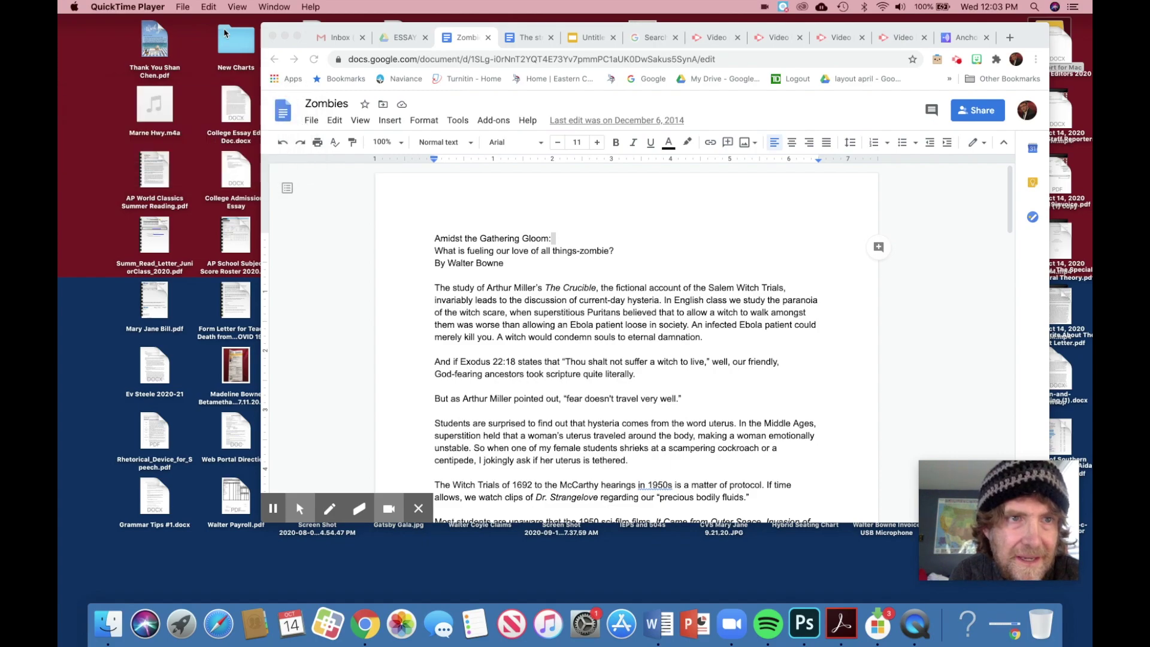
# Step: Start a fresh audio recording from a chosen microphone and stop it after about 20 seconds
pyautogui.click(183, 6)
pyautogui.click(250, 86)
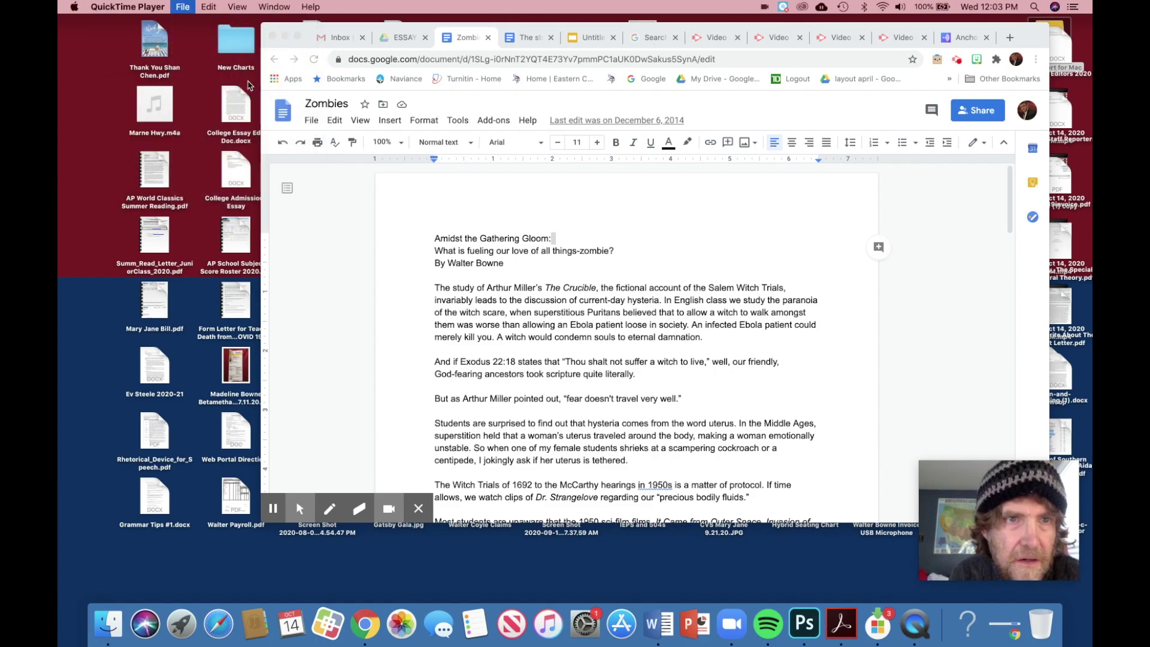
pyautogui.click(189, 134)
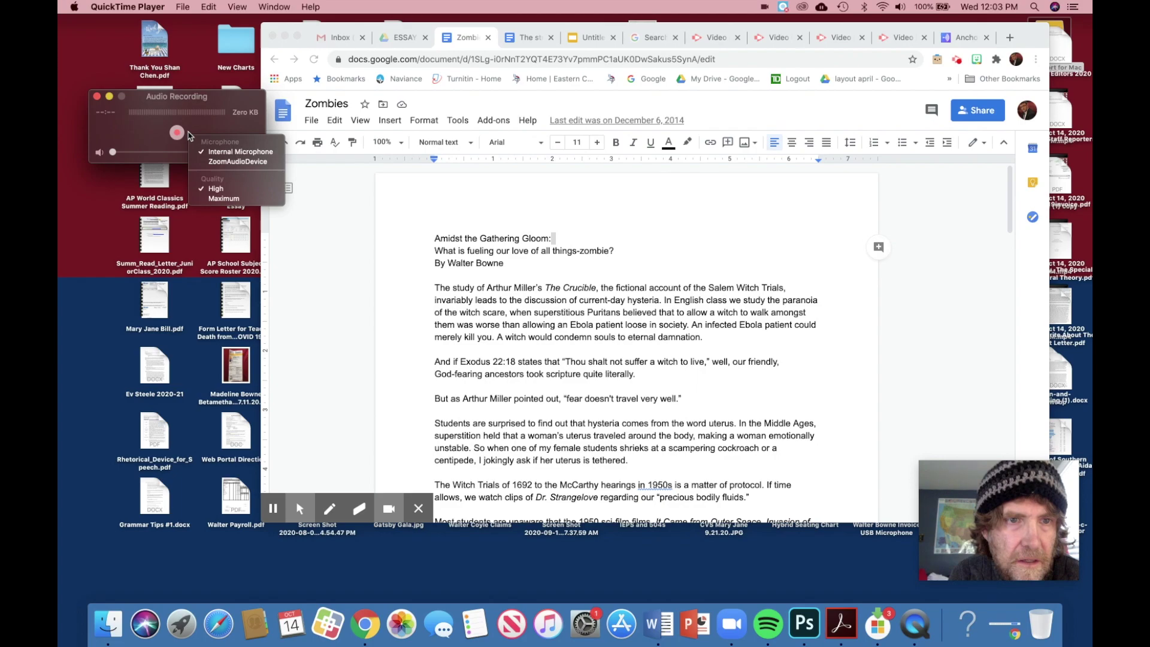
pyautogui.click(240, 152)
pyautogui.click(177, 132)
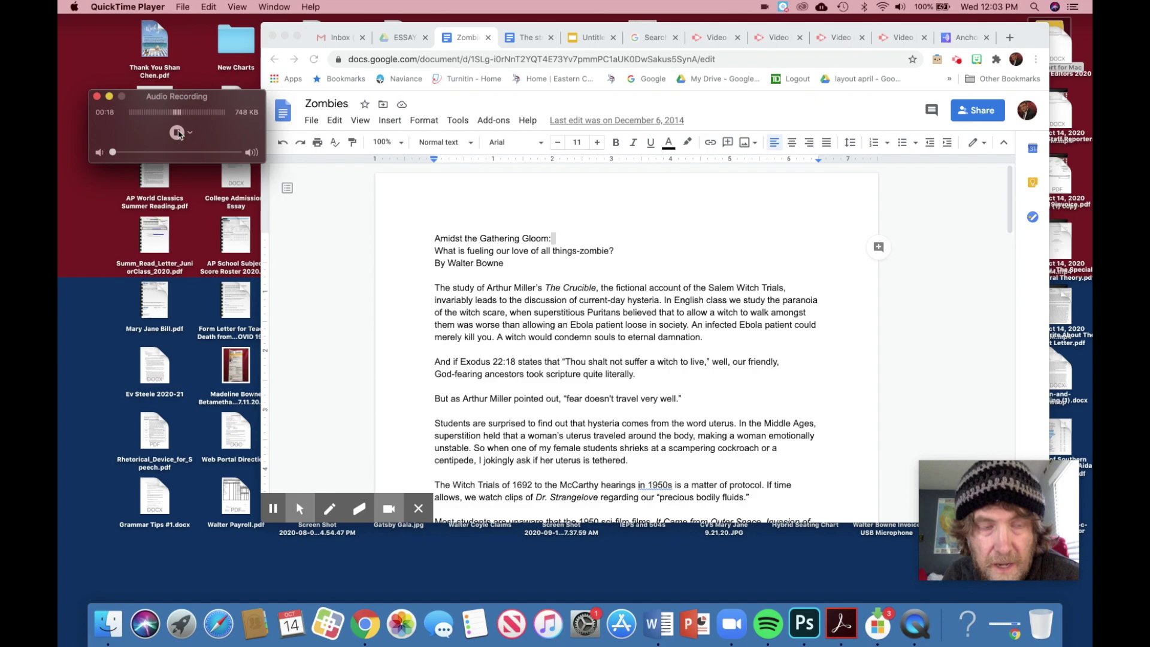
pyautogui.click(177, 133)
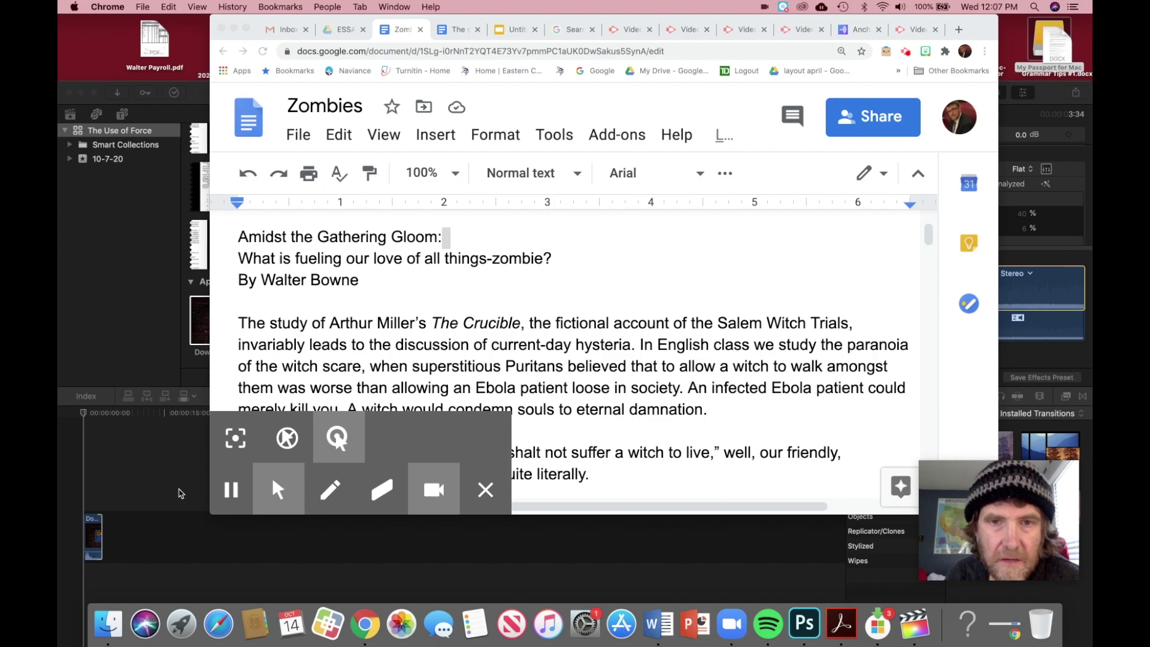
# Step: Set Final Cut Pro's Record Voiceover input to Built-in Microphone, Stereo Channels 1 & 2
pyautogui.click(179, 493)
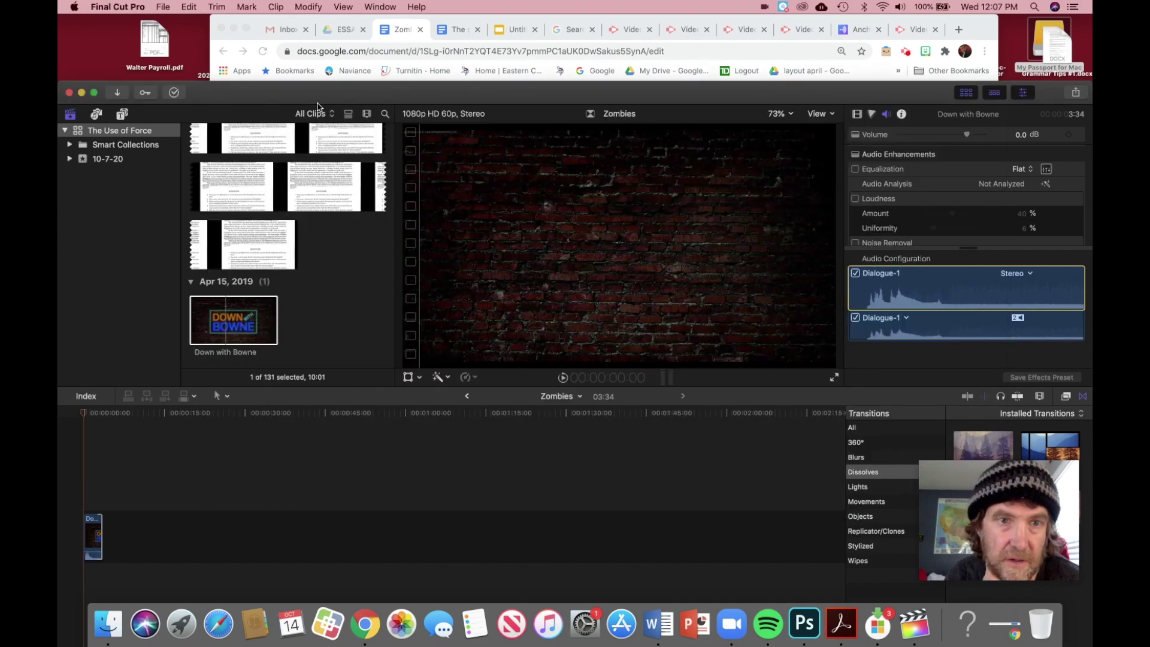
pyautogui.moveTo(317, 106); pyautogui.dragTo(329, 50)
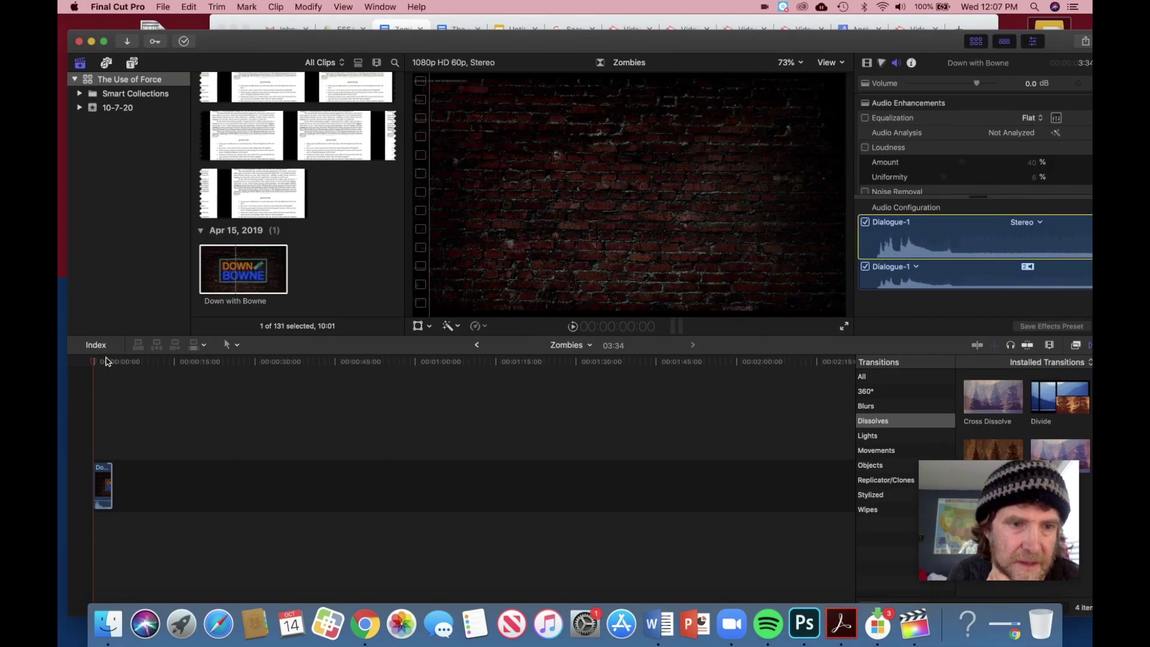
pyautogui.moveTo(94, 364); pyautogui.dragTo(112, 364)
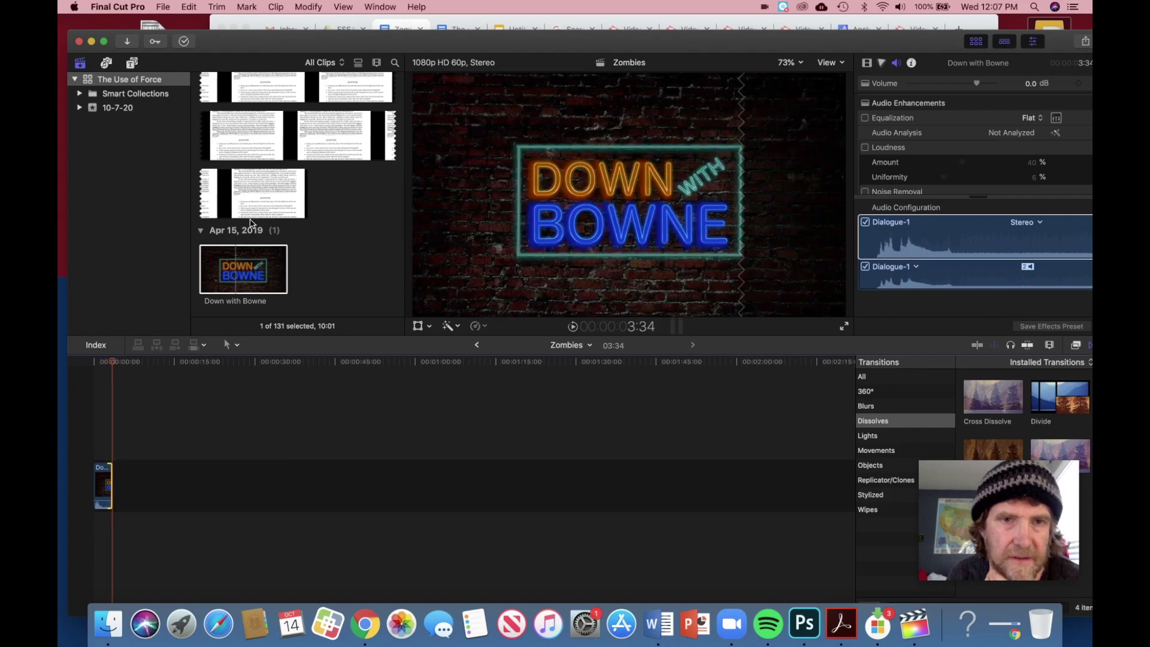
pyautogui.click(386, 7)
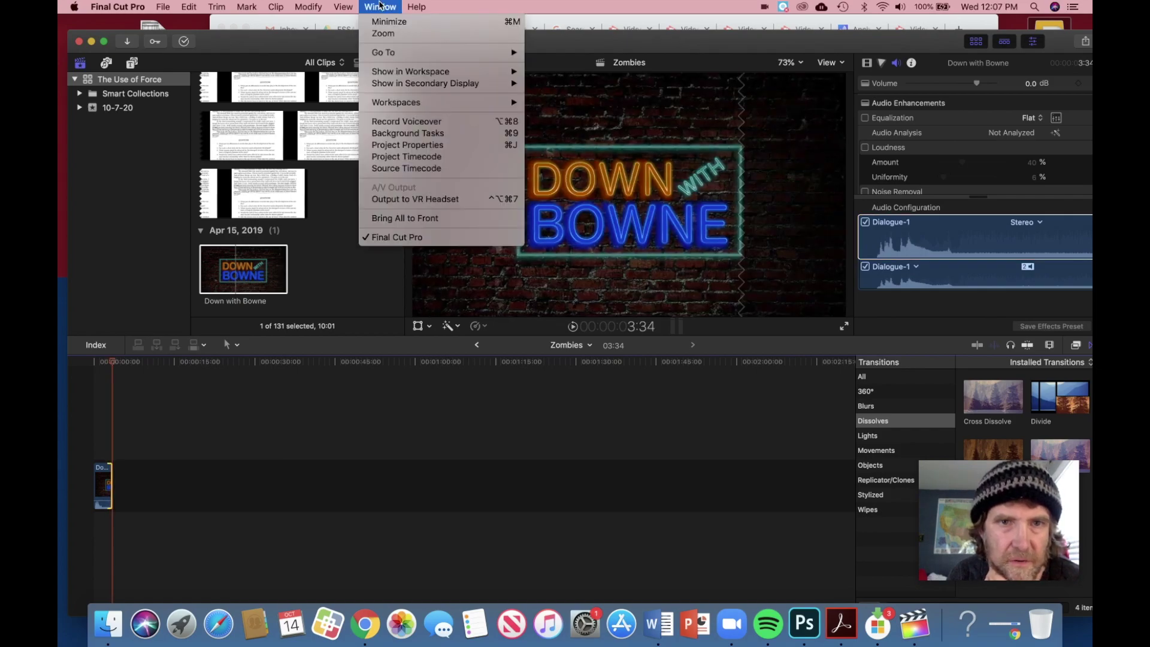
pyautogui.click(407, 123)
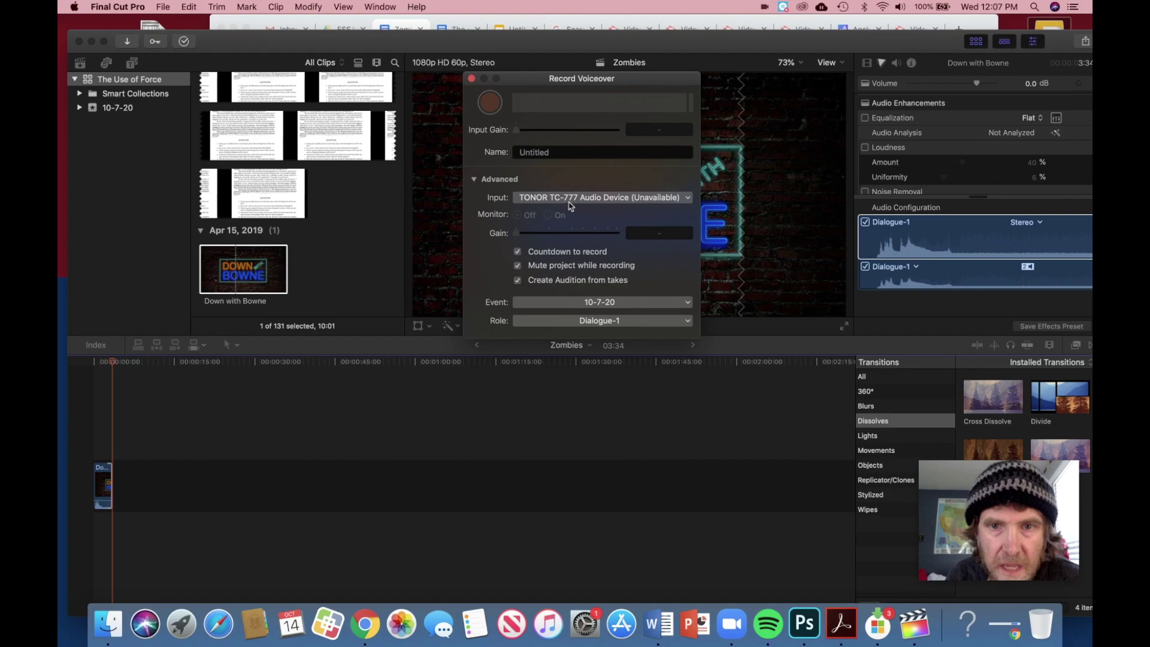
pyautogui.click(570, 198)
pyautogui.moveTo(571, 262)
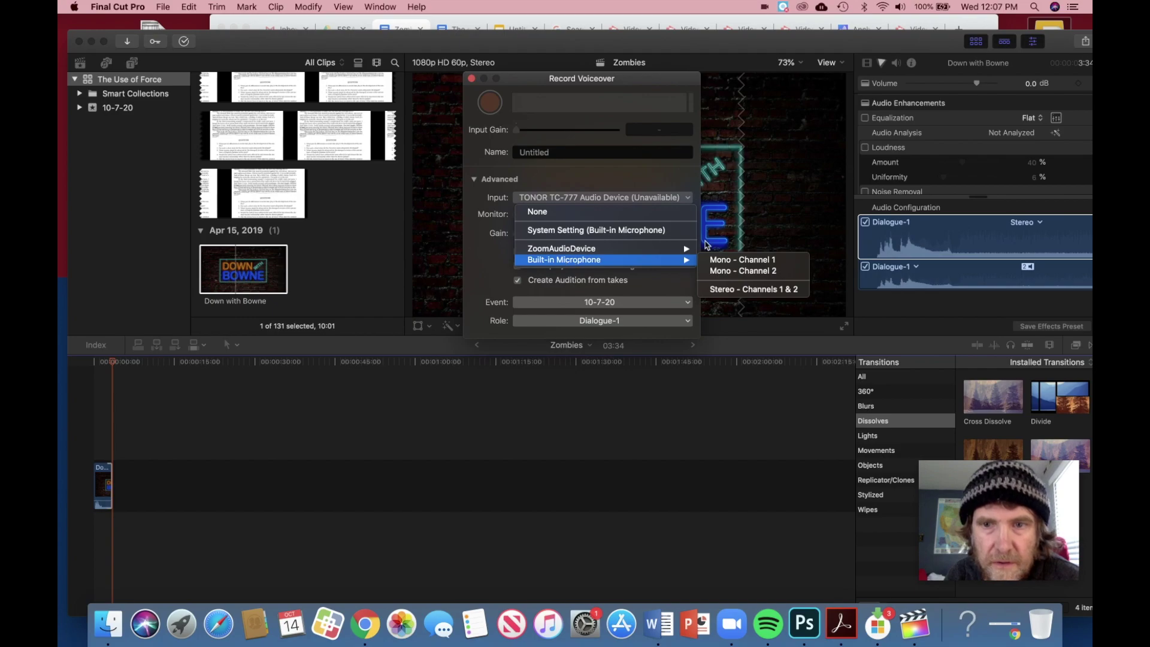
pyautogui.click(732, 288)
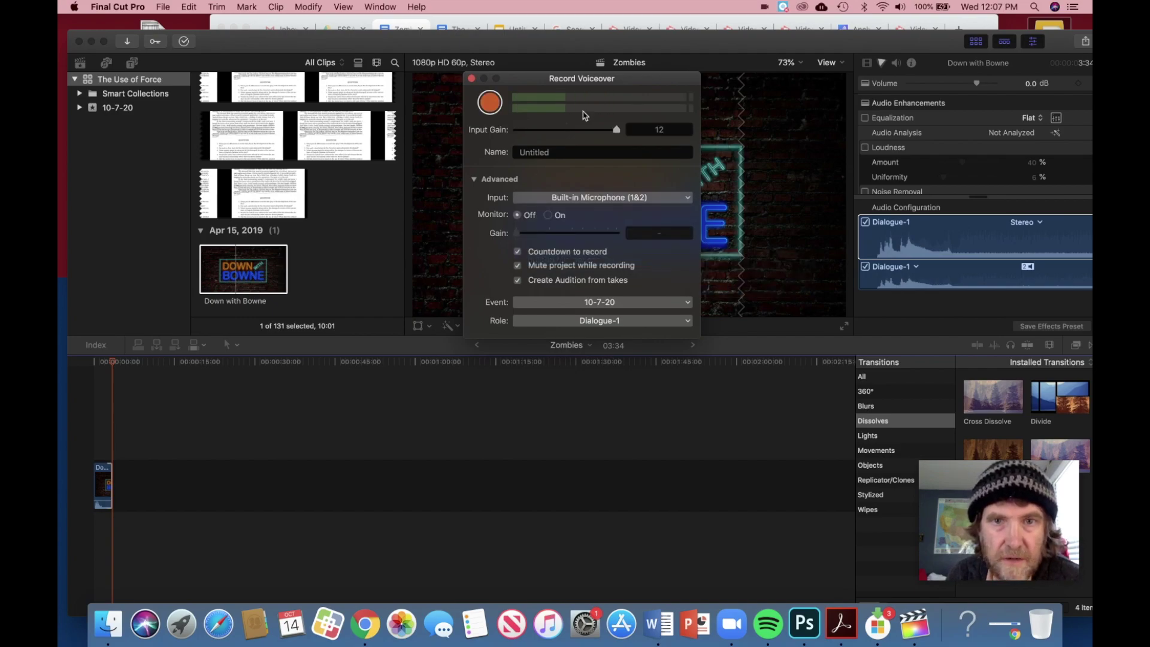
# Step: Start recording the voiceover and bring up the Zombies essay to read aloud
pyautogui.moveTo(554, 46); pyautogui.dragTo(554, 137)
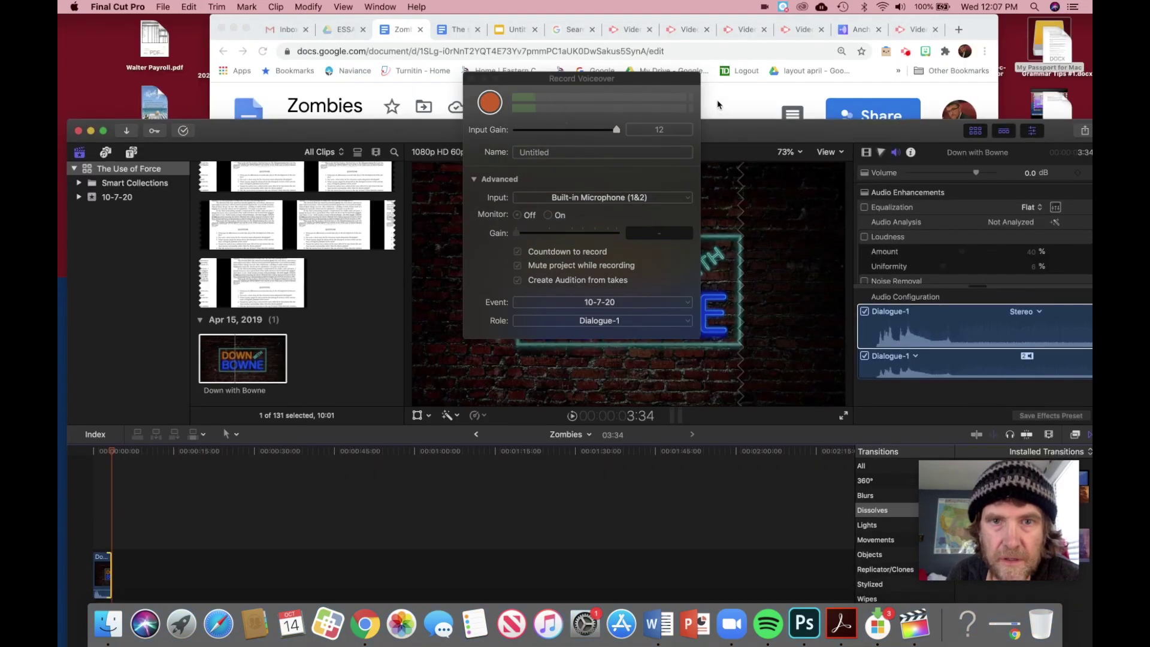
pyautogui.click(493, 103)
pyautogui.click(490, 103)
pyautogui.click(554, 236)
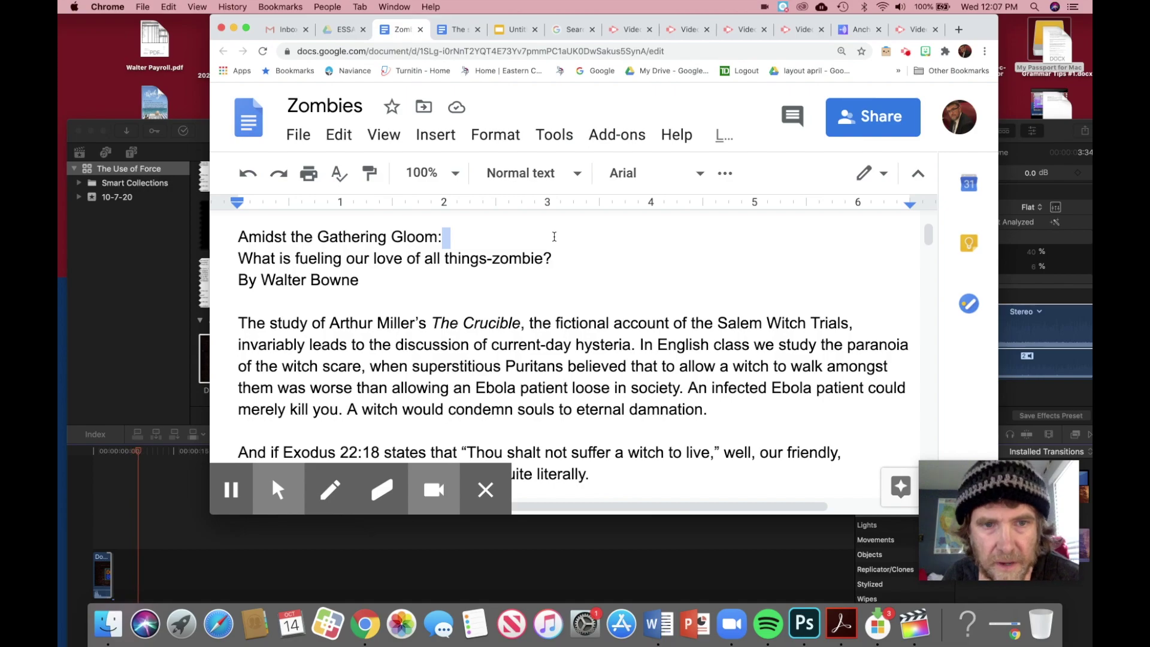
pyautogui.scroll(-1, 509, 325)
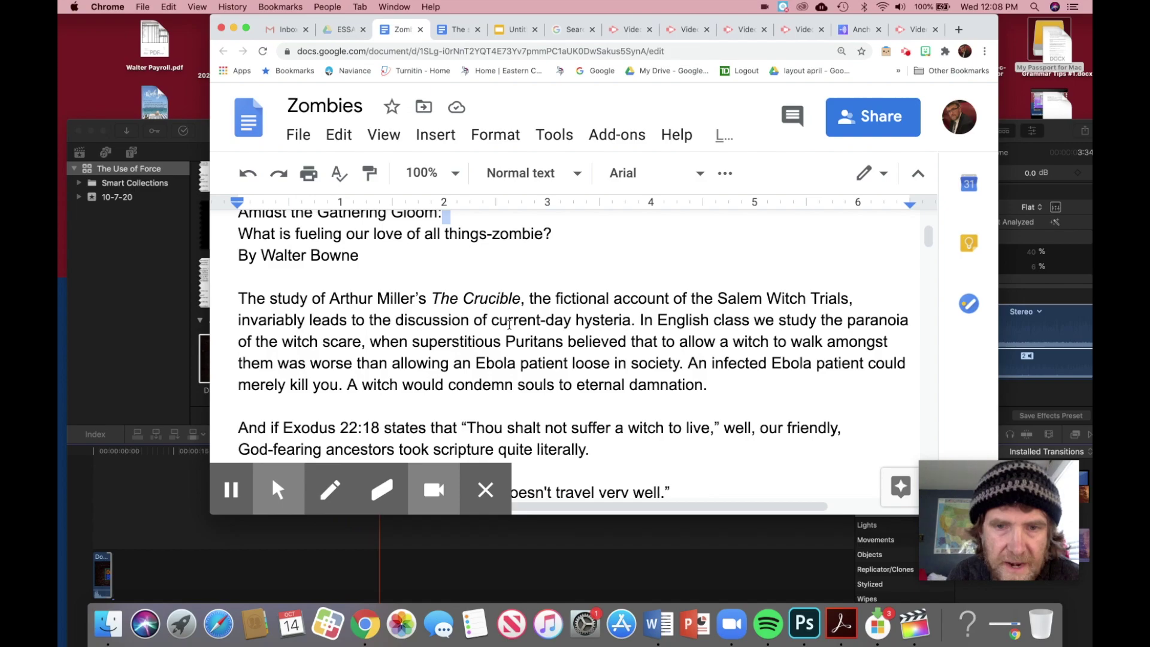
# Step: Stop the voiceover so it is added to the timeline as Untitled-106
pyautogui.press('super+Tab')
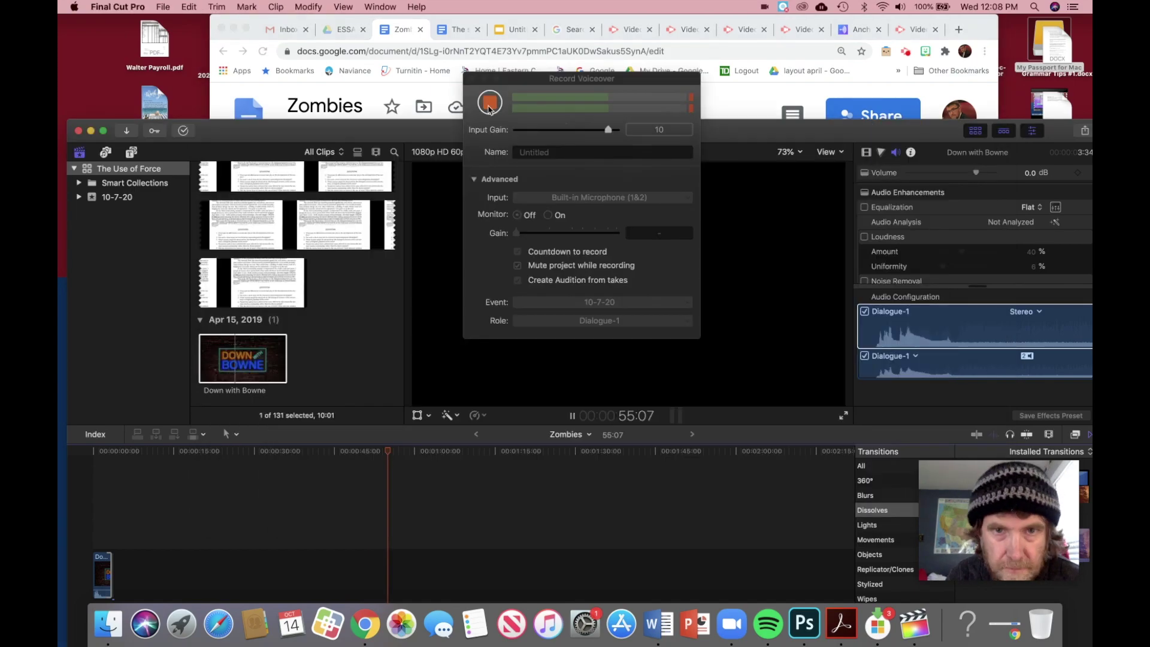
pyautogui.click(489, 105)
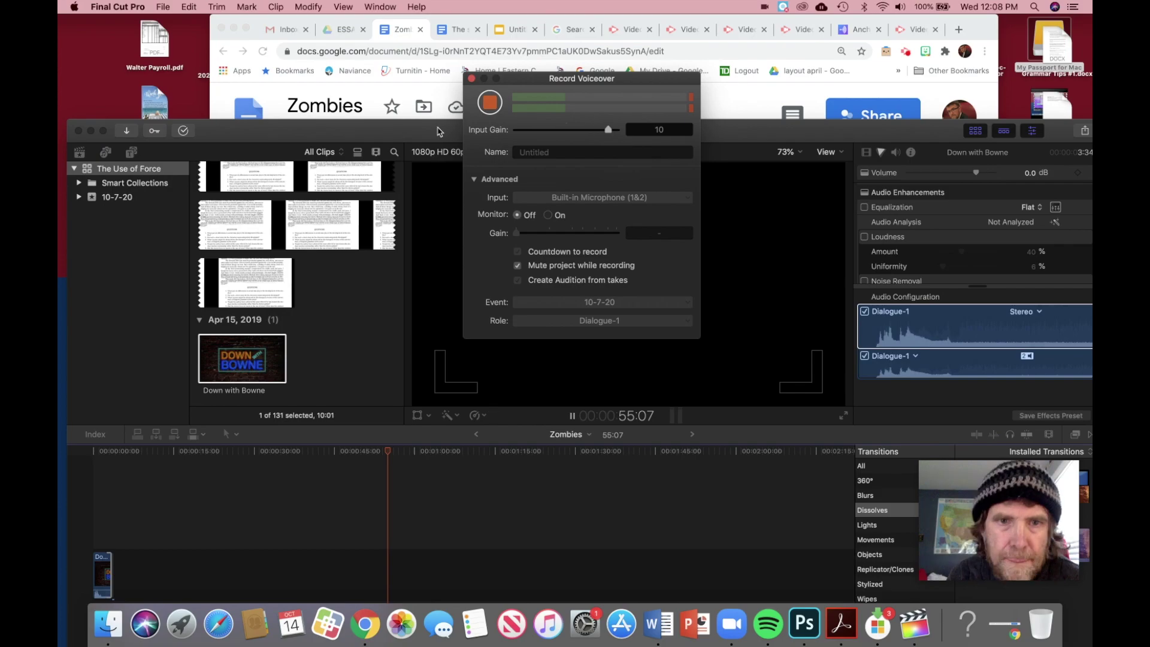
pyautogui.moveTo(439, 132); pyautogui.dragTo(462, 20)
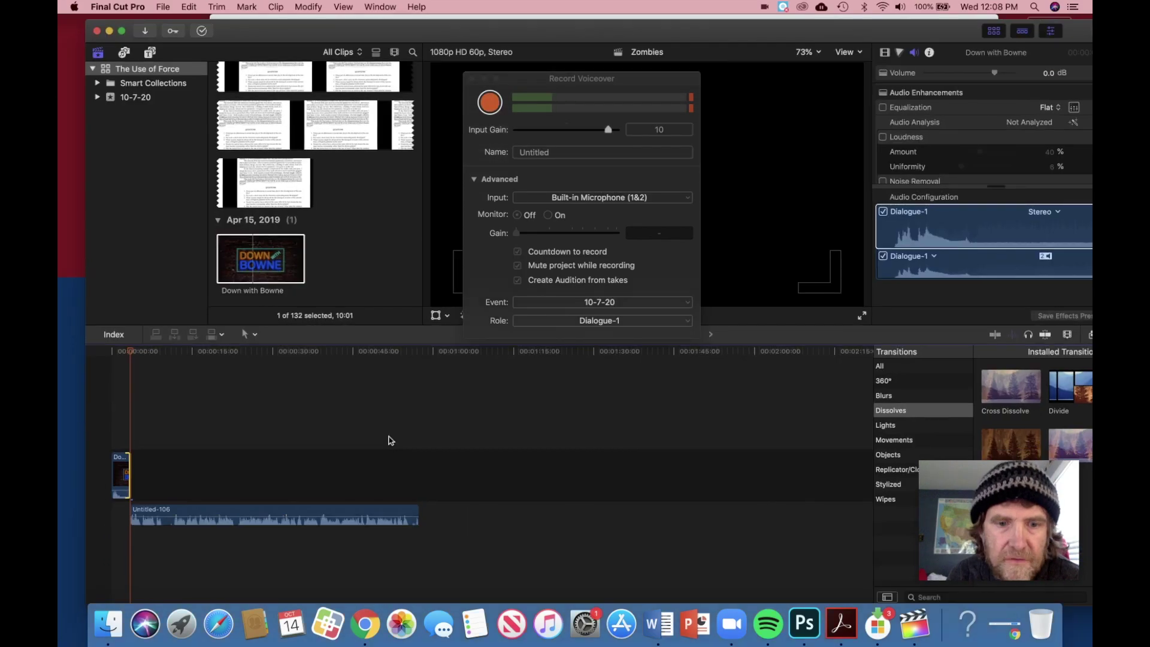
# Step: Select the Untitled-106 clip and play the voiceover back from earlier
pyautogui.click(348, 417)
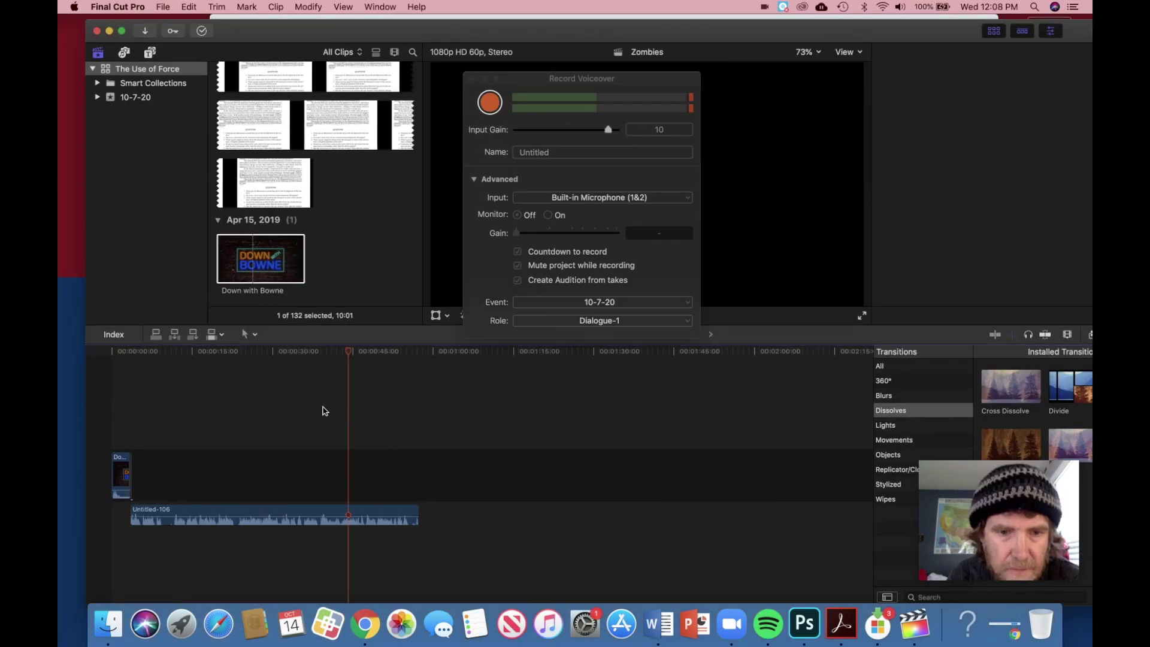
pyautogui.click(323, 411)
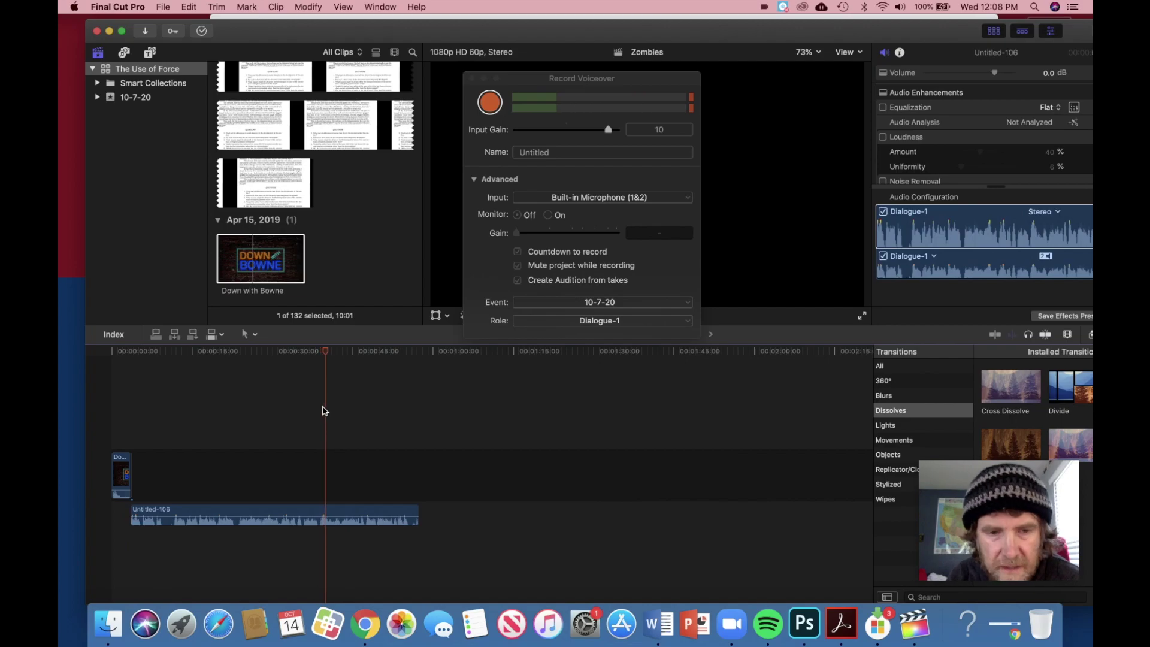
pyautogui.moveTo(334, 351); pyautogui.dragTo(277, 348)
pyautogui.press('space')
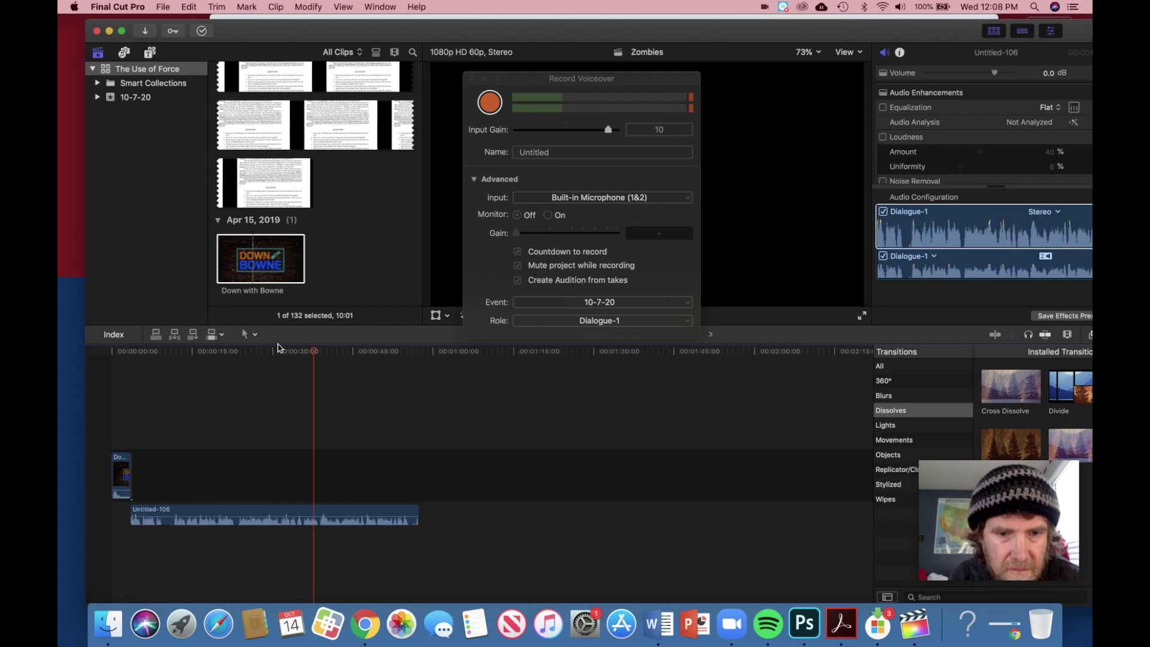
pyautogui.press('space')
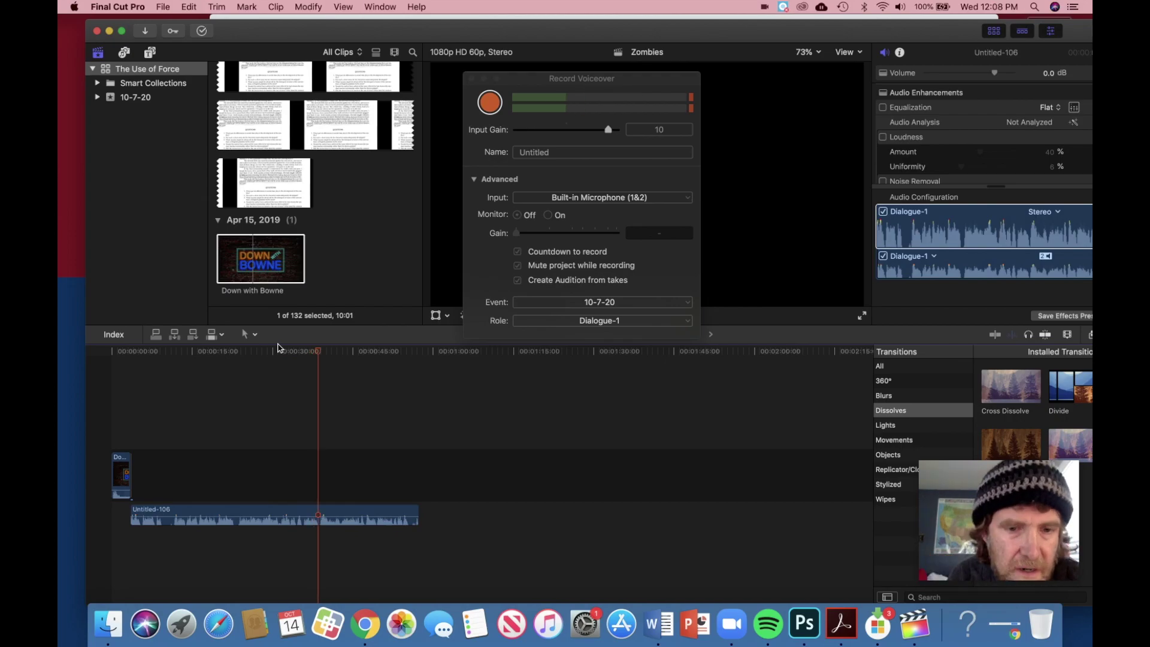
# Step: Split the Untitled-106 voiceover clip at the playhead
pyautogui.click(217, 7)
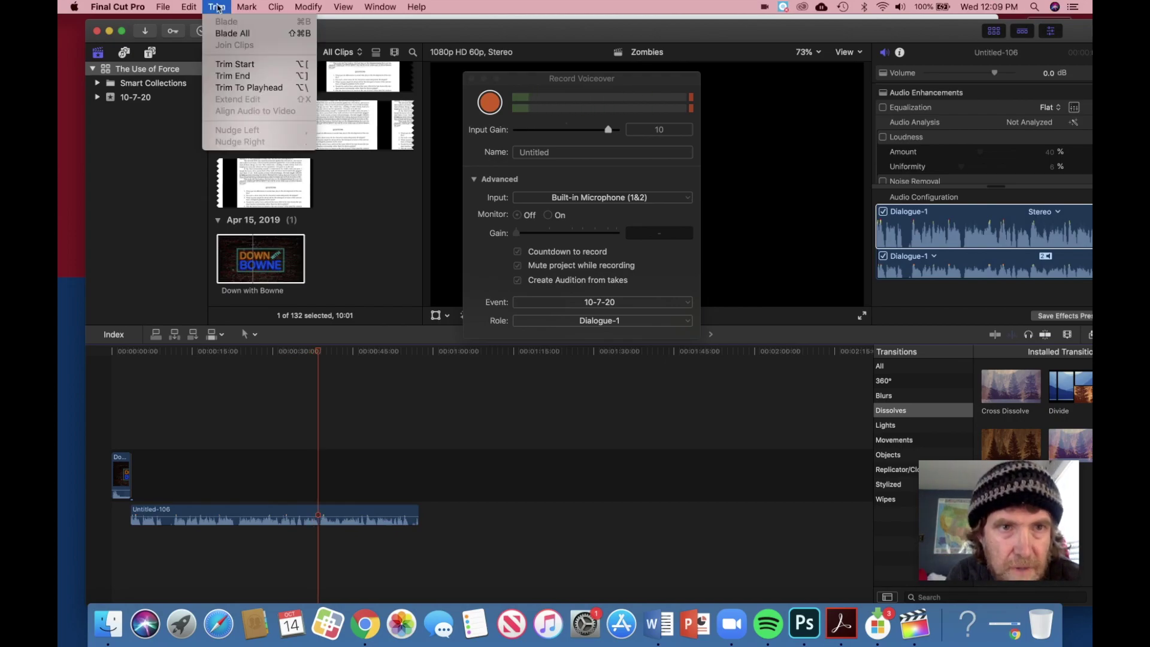
pyautogui.click(283, 514)
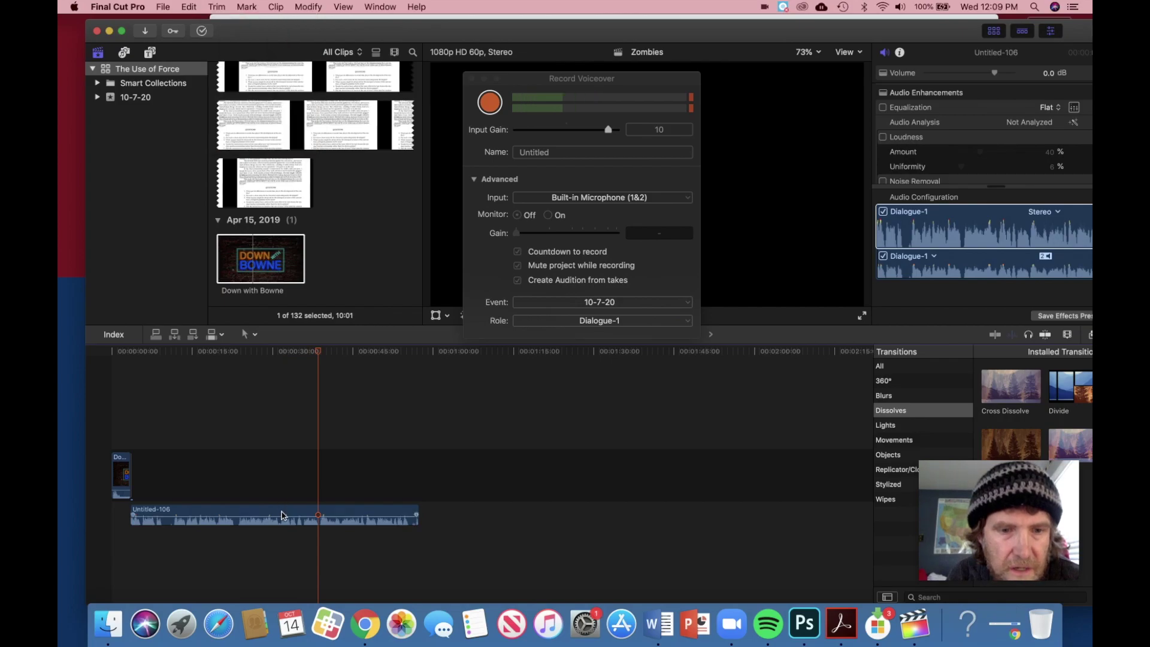
pyautogui.click(283, 514)
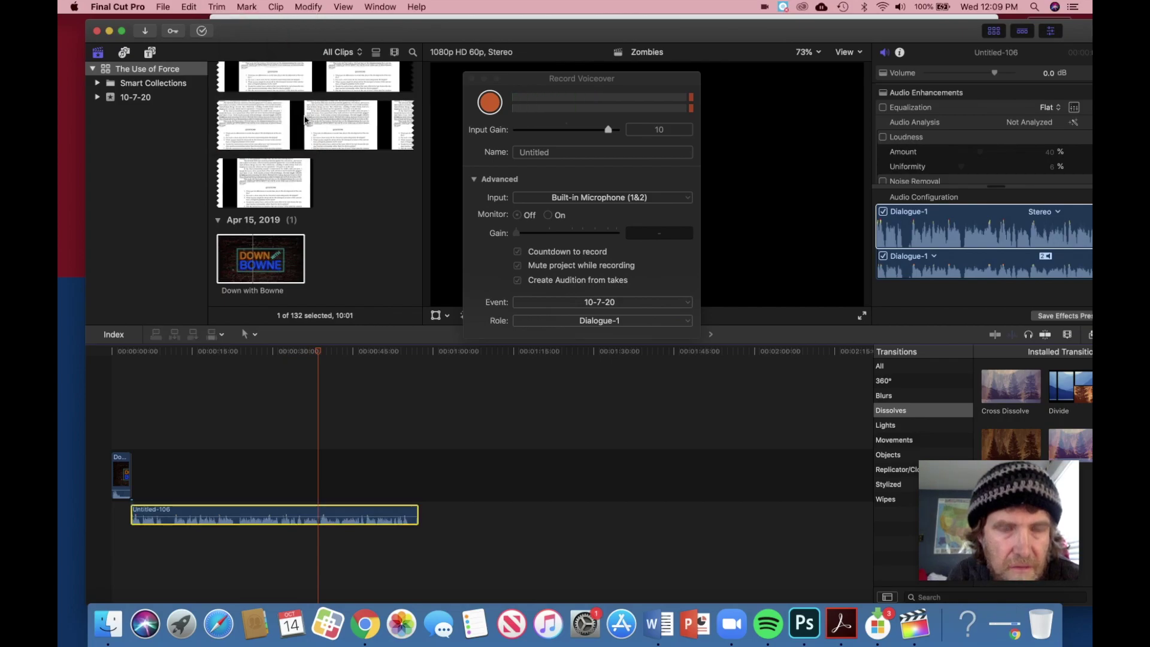
pyautogui.click(216, 6)
pyautogui.click(227, 22)
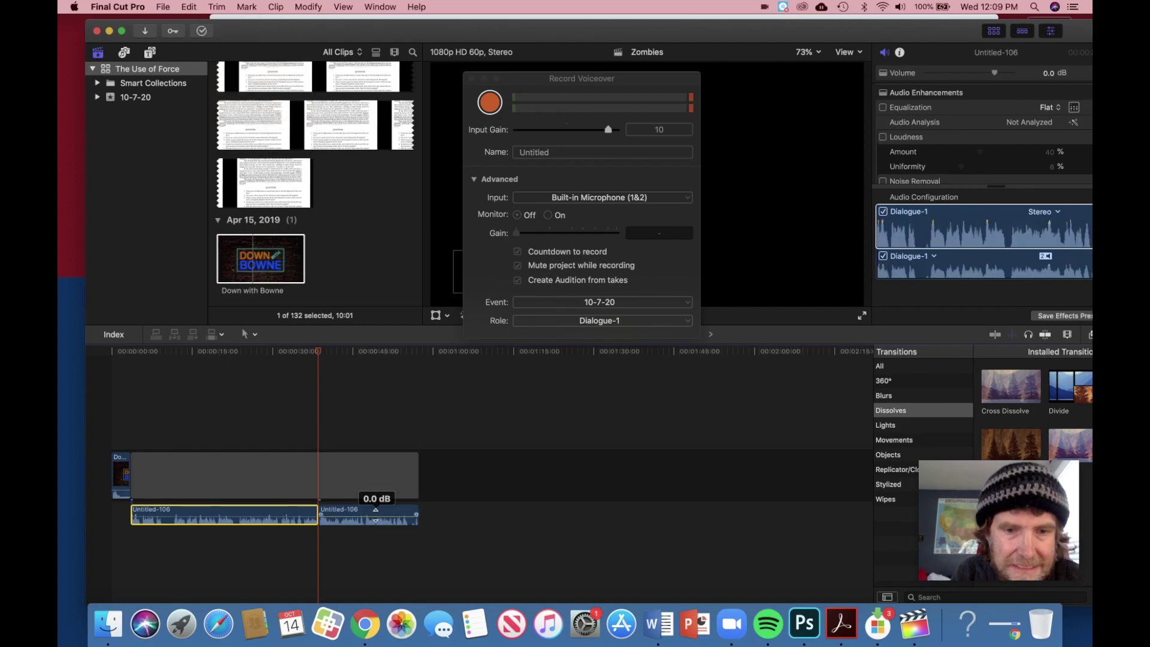
# Step: Delete the second Untitled-106 take and the gap before the voiceover
pyautogui.click(382, 516)
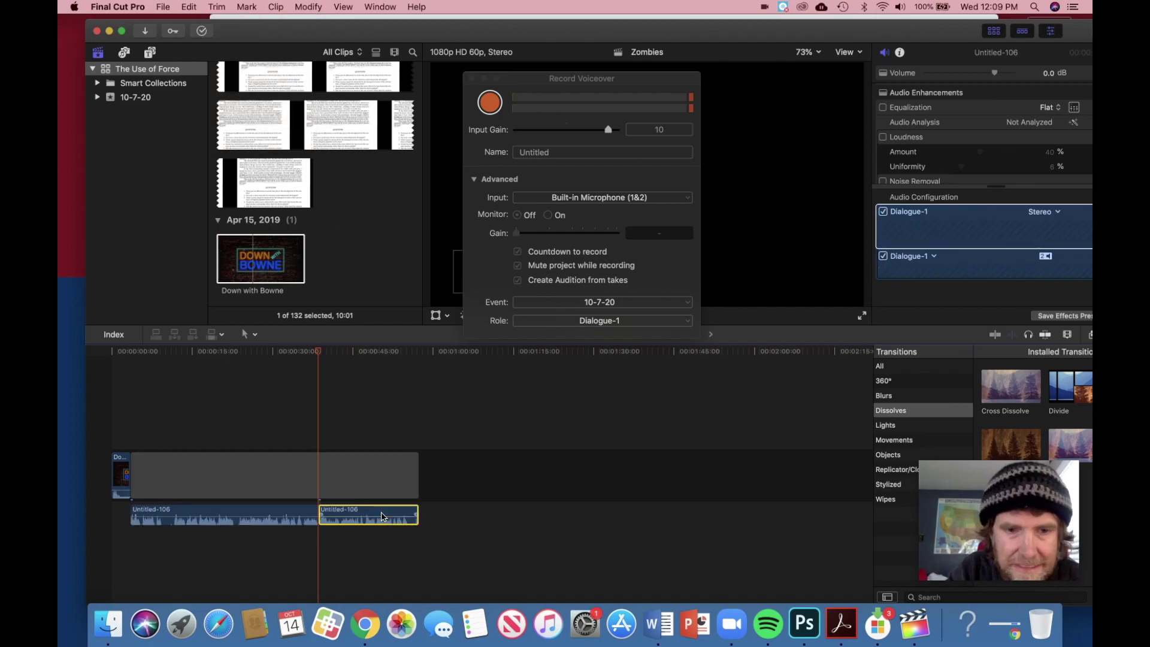
pyautogui.press('Delete')
pyautogui.click(363, 484)
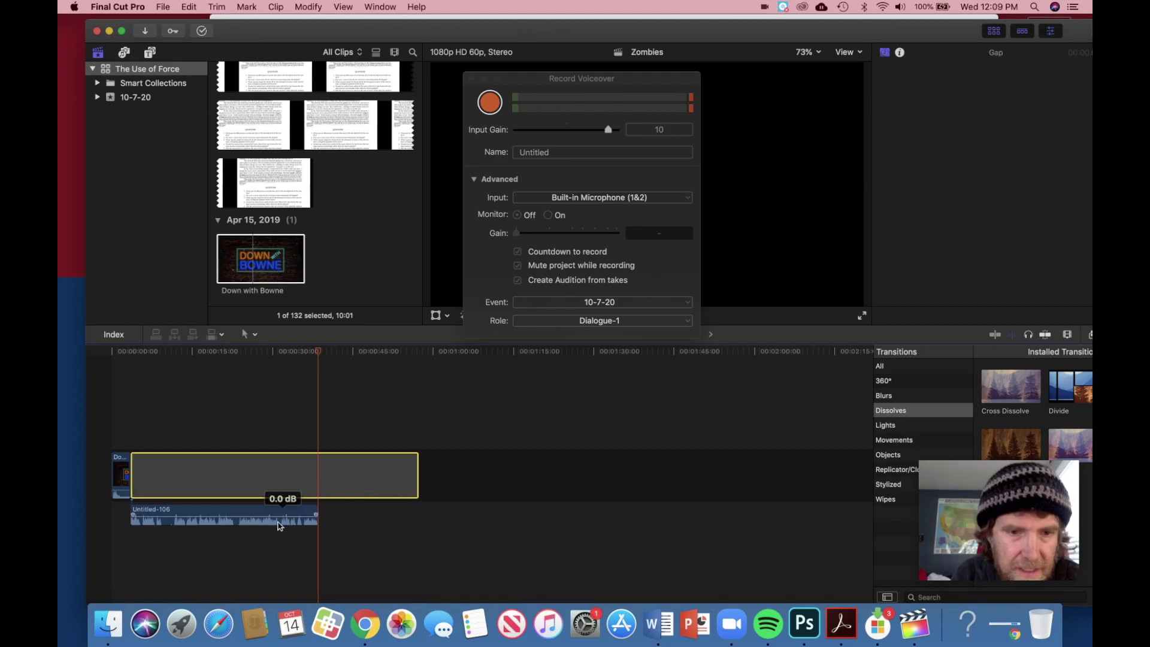
pyautogui.moveTo(280, 511); pyautogui.dragTo(277, 469)
pyautogui.click(362, 482)
pyautogui.press('Delete')
# Step: Snap the playhead to the recording's end and select the Untitled-106 clip
pyautogui.press('Home')
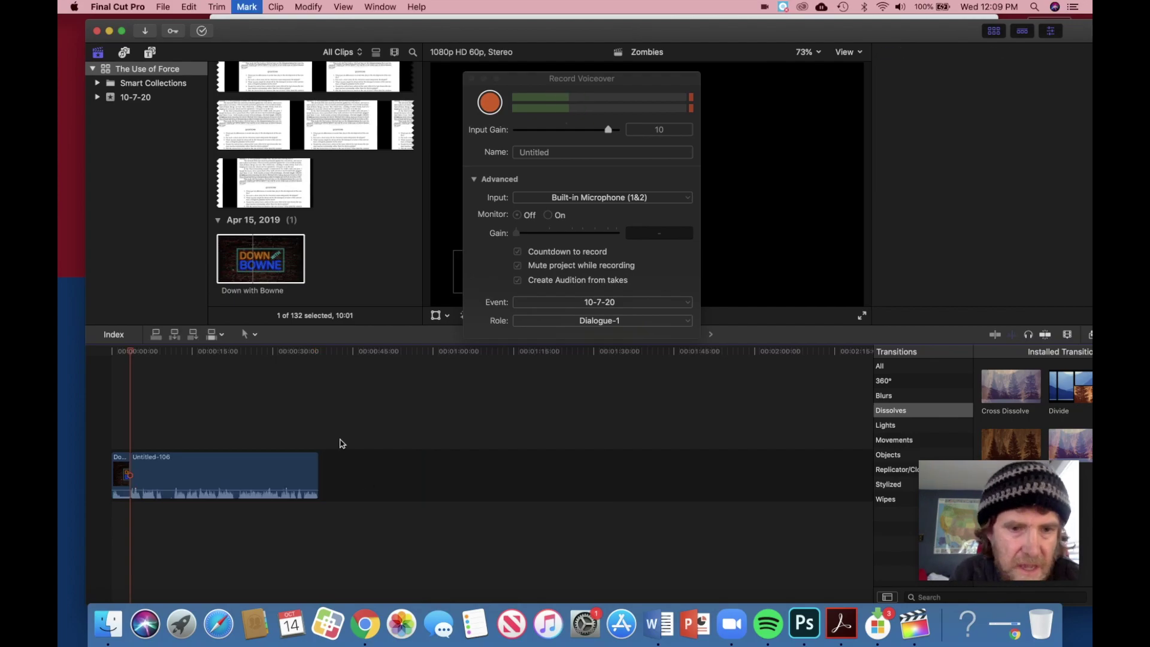
pyautogui.click(321, 437)
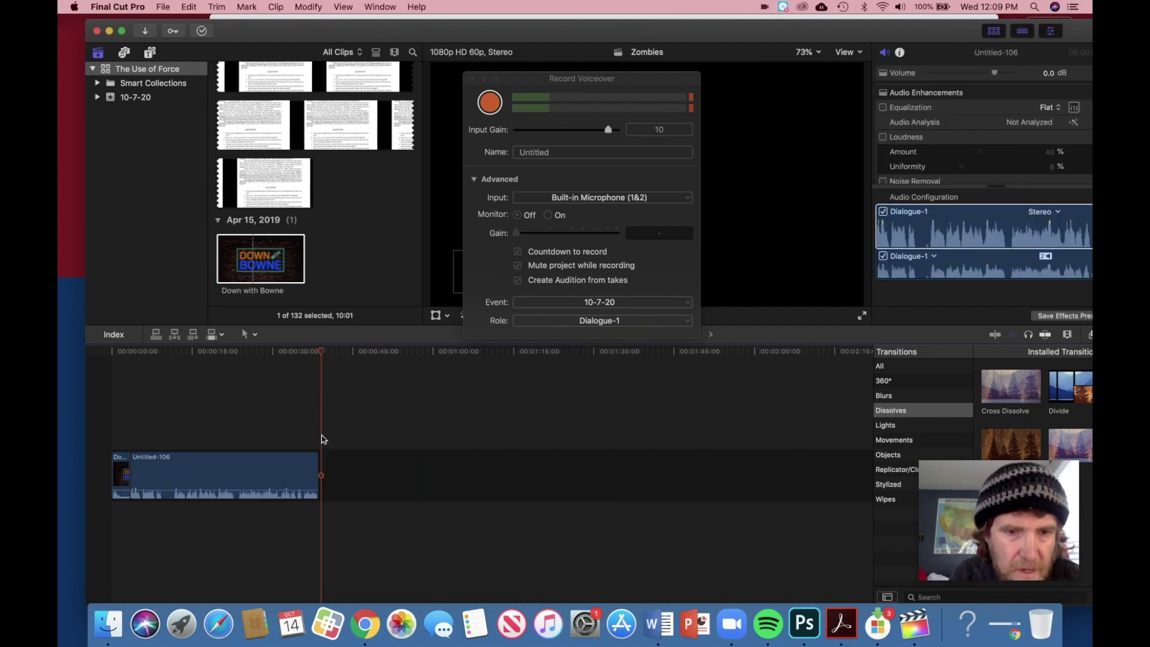
pyautogui.click(319, 354)
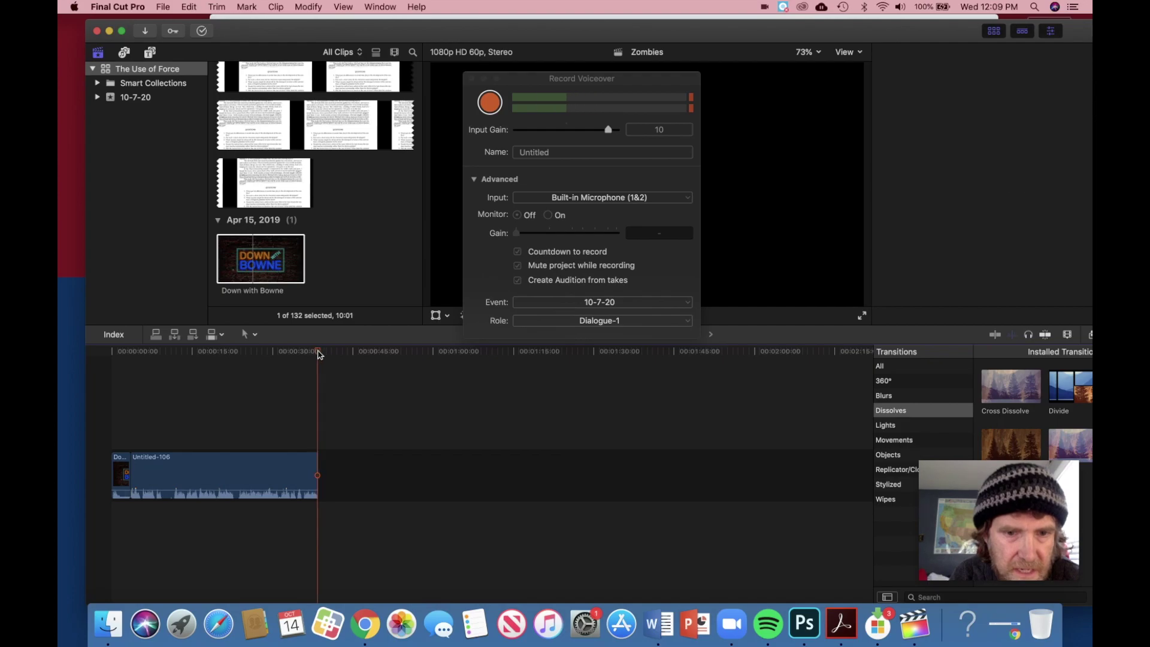
pyautogui.click(264, 468)
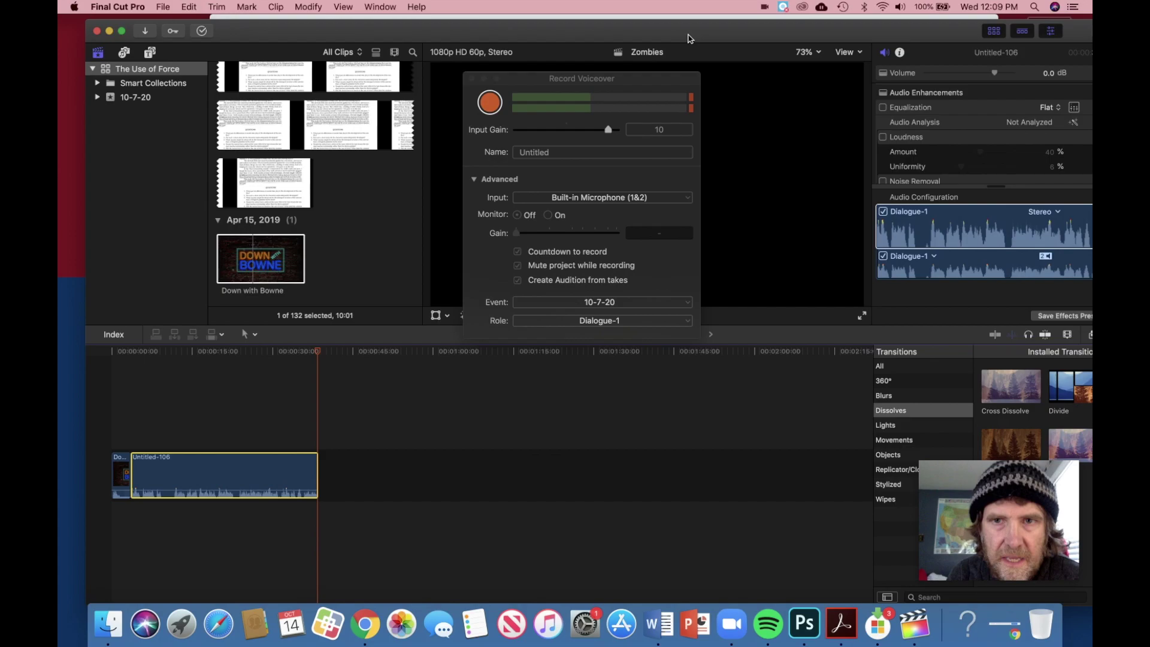
# Step: Run audio analysis on the Untitled-106 voiceover, keeping equalization at Flat
pyautogui.moveTo(688, 38); pyautogui.dragTo(660, 41)
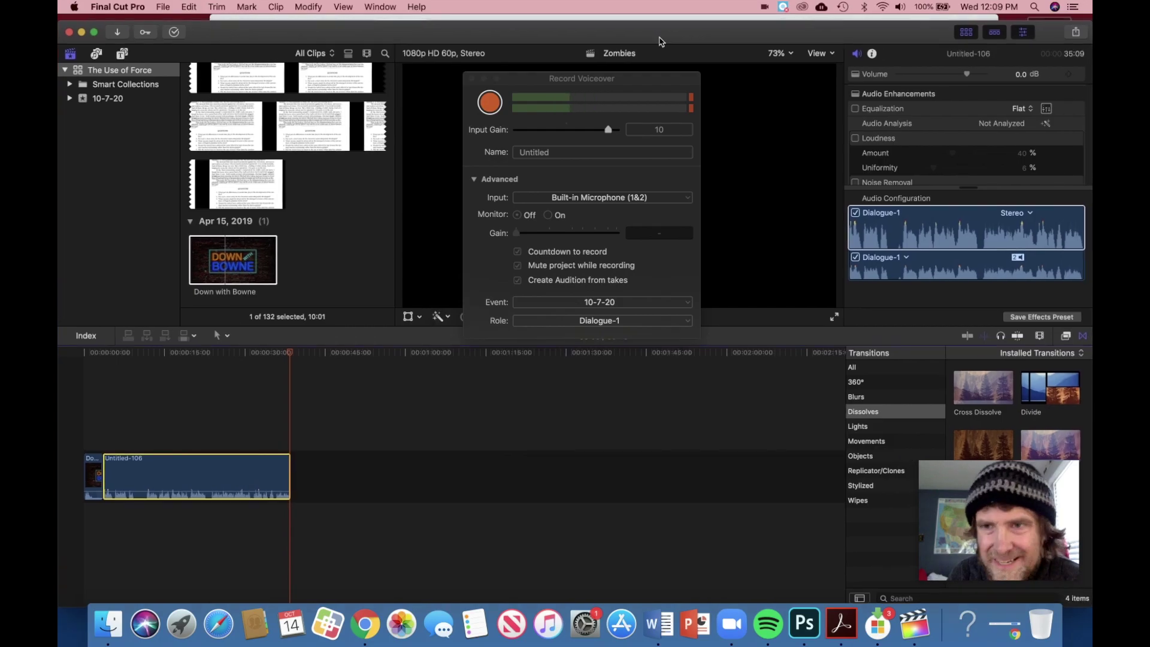
pyautogui.click(1021, 109)
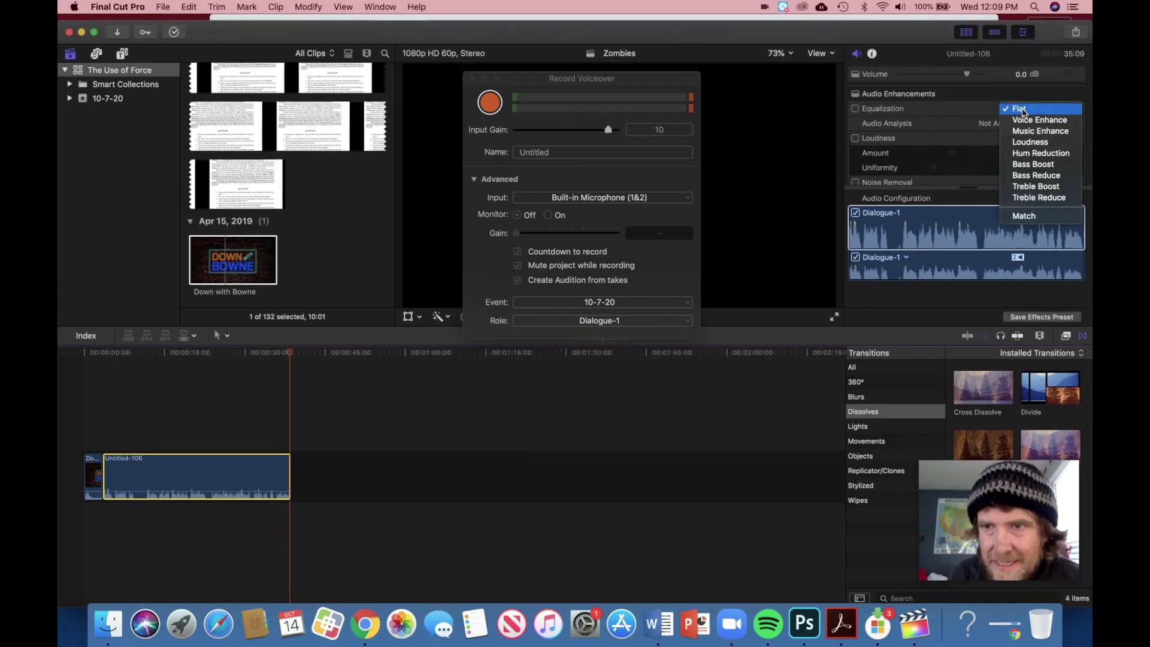
pyautogui.click(1022, 109)
pyautogui.click(1048, 124)
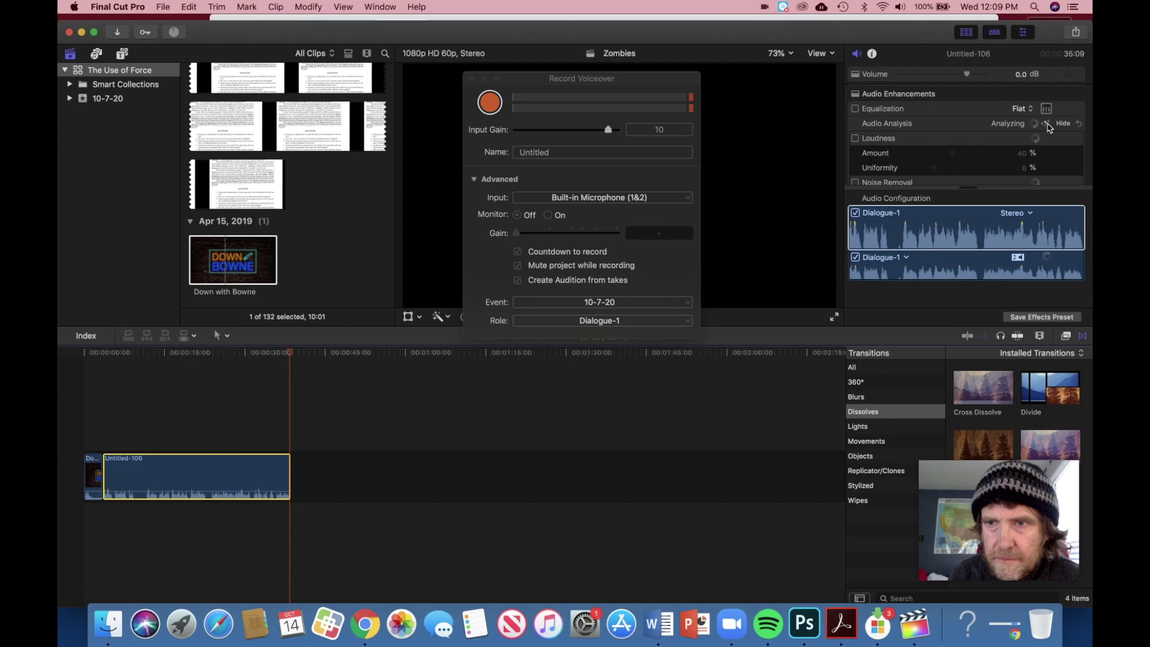
pyautogui.click(1032, 109)
pyautogui.click(1032, 109)
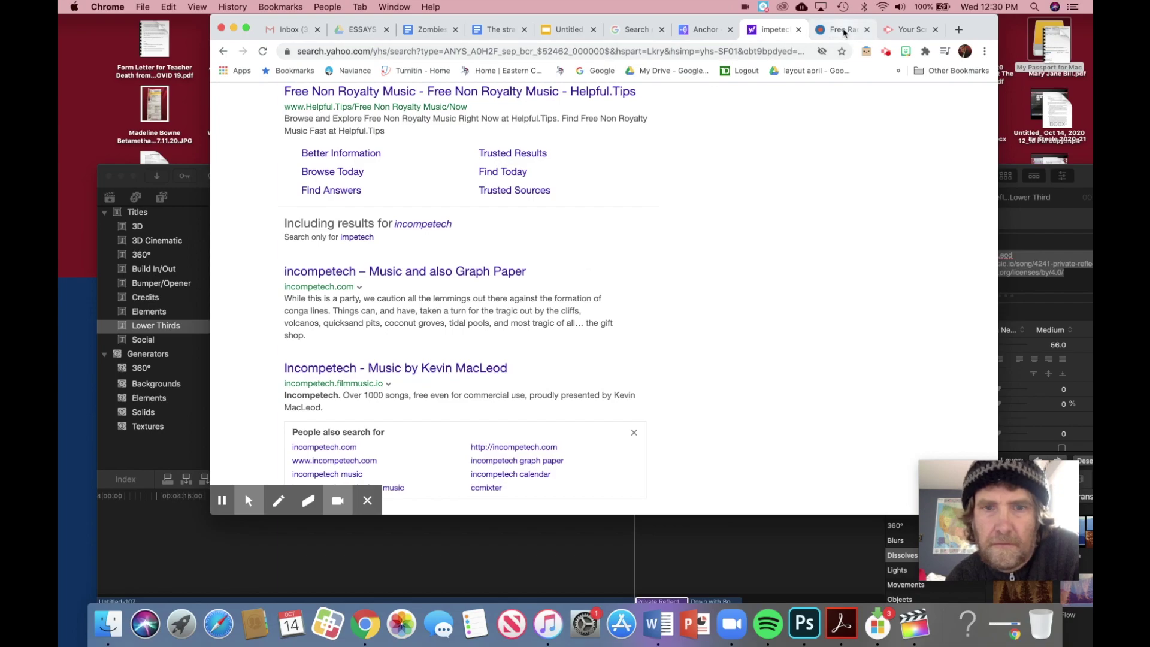
# Step: View the Private Reflection download dialog's attribution text, then return to Final Cut Pro
pyautogui.click(840, 29)
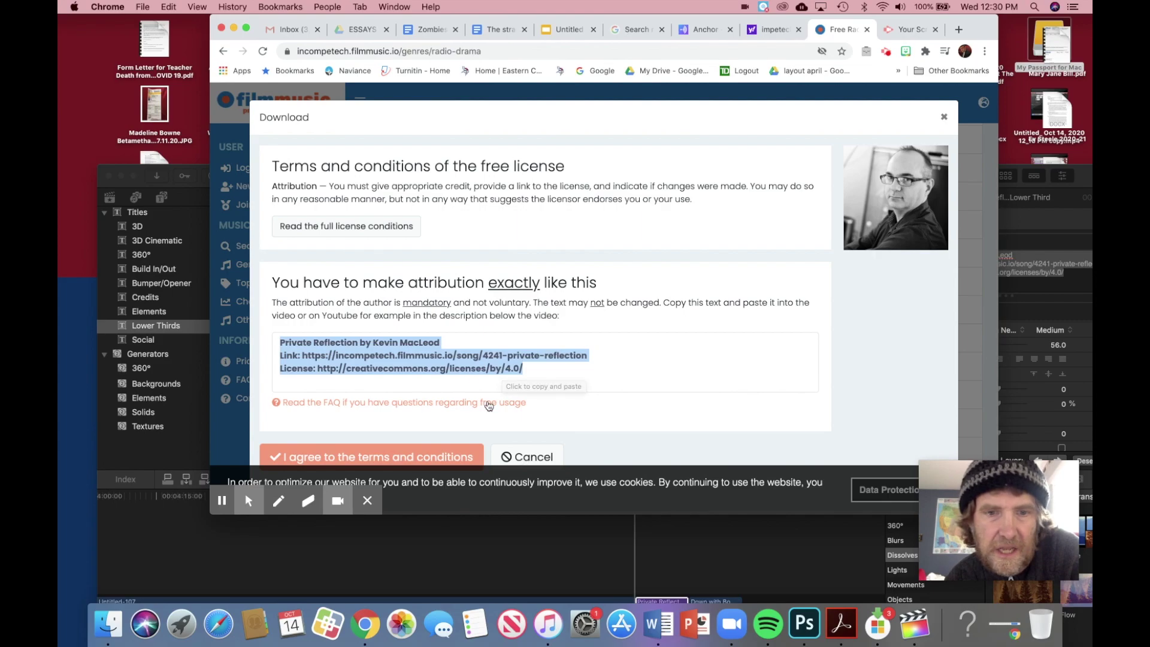
pyautogui.click(726, 544)
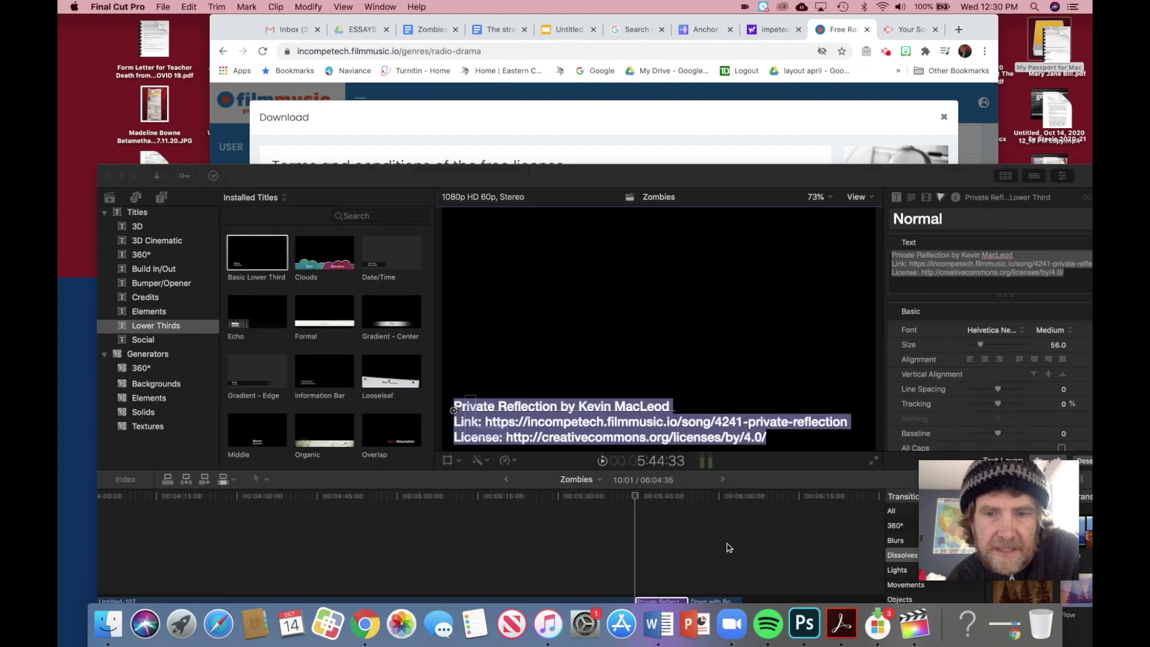
# Step: Maximise the Final Cut Pro window and deselect the Private Reflection attribution title clip
pyautogui.doubleClick(748, 183)
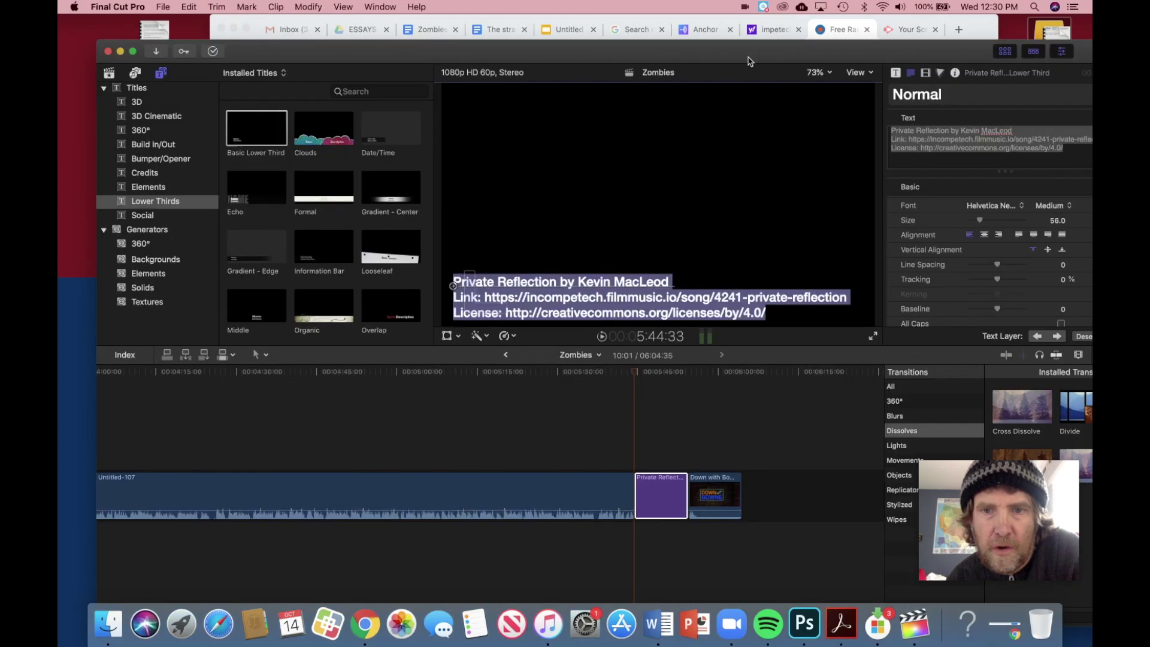
pyautogui.click(659, 454)
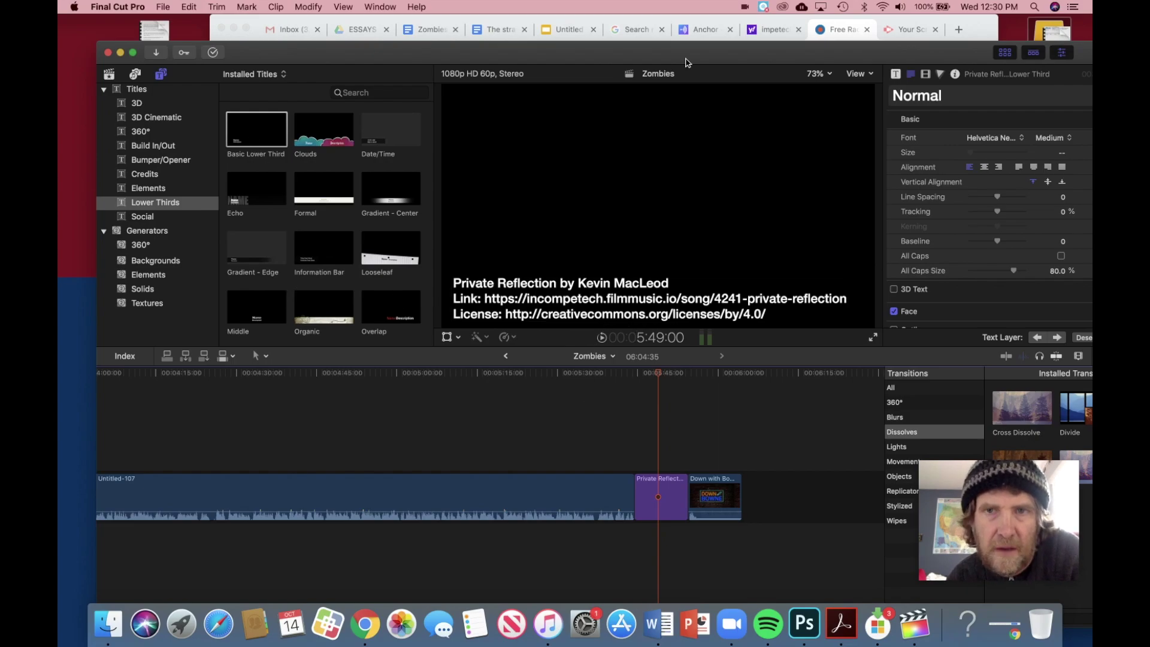
# Step: Agree to filmmusic.io's terms, download the Private Reflection mp3, and open it in iTunes
pyautogui.click(979, 29)
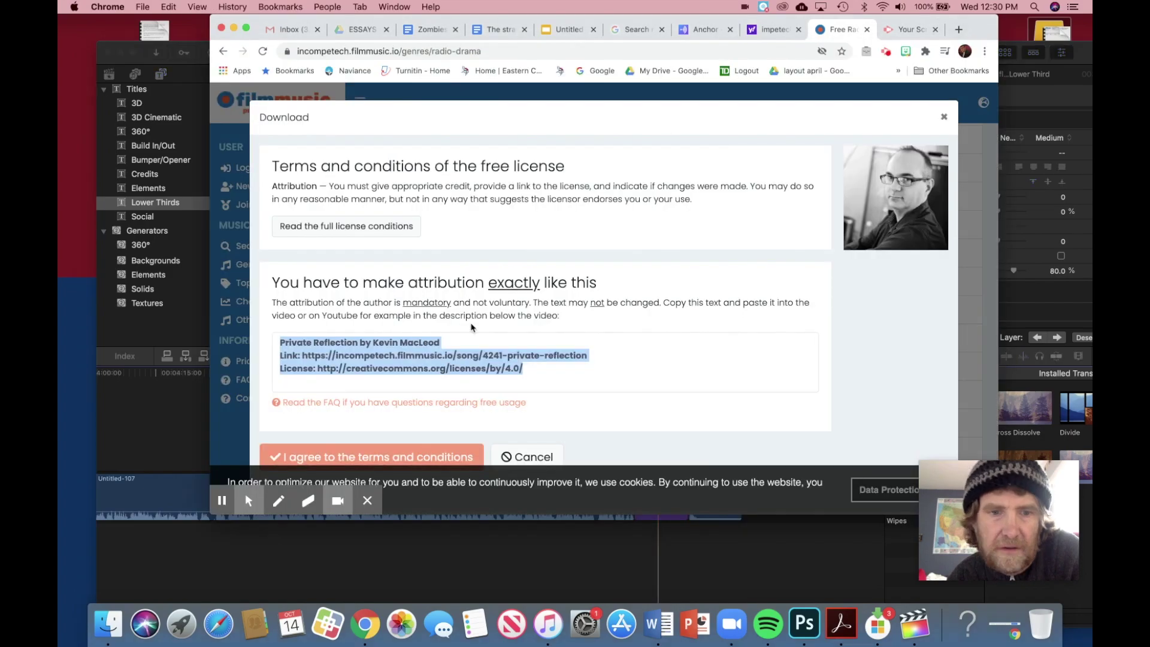
pyautogui.scroll(-2, 599, 270)
pyautogui.click(392, 415)
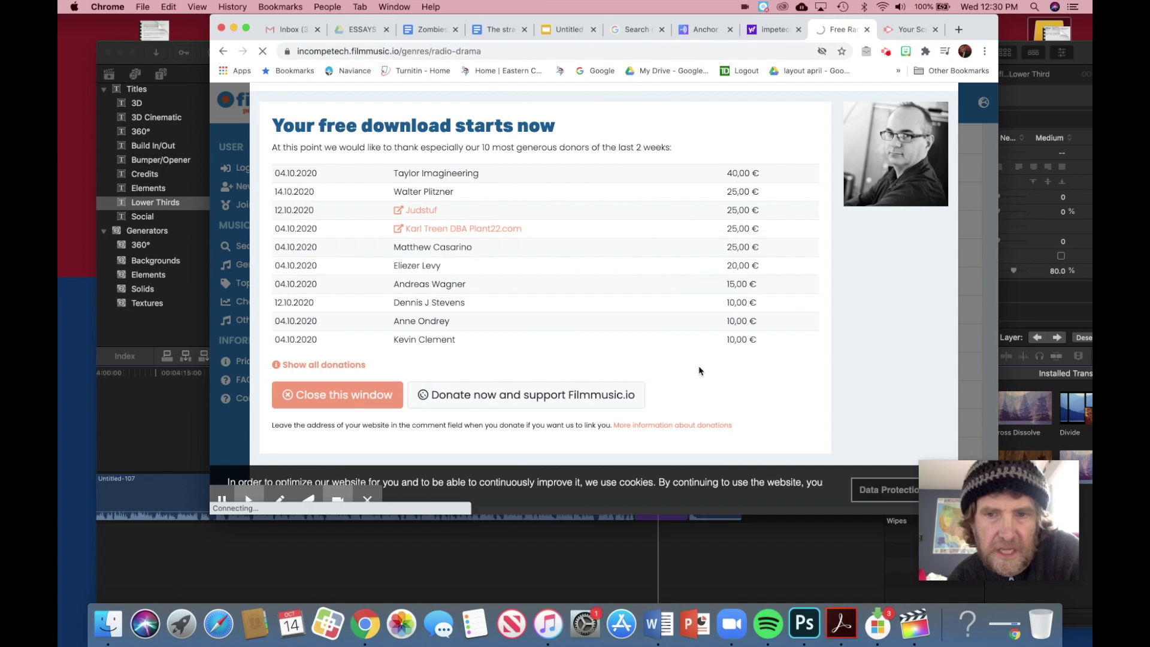
pyautogui.scroll(-1, 699, 371)
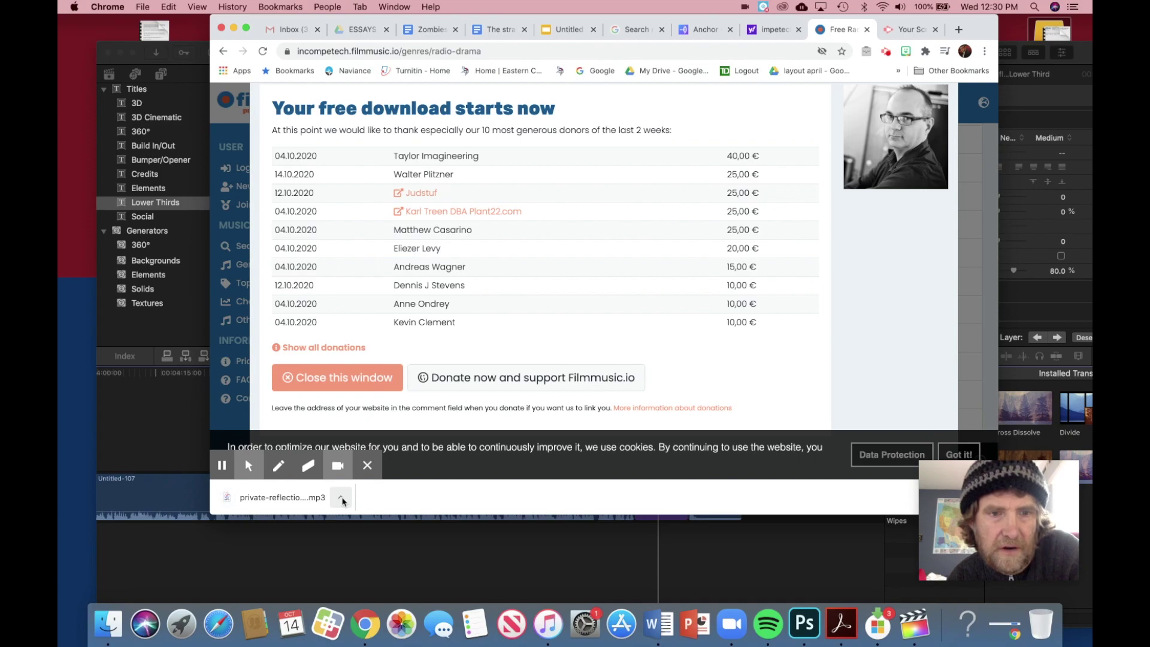
pyautogui.click(342, 499)
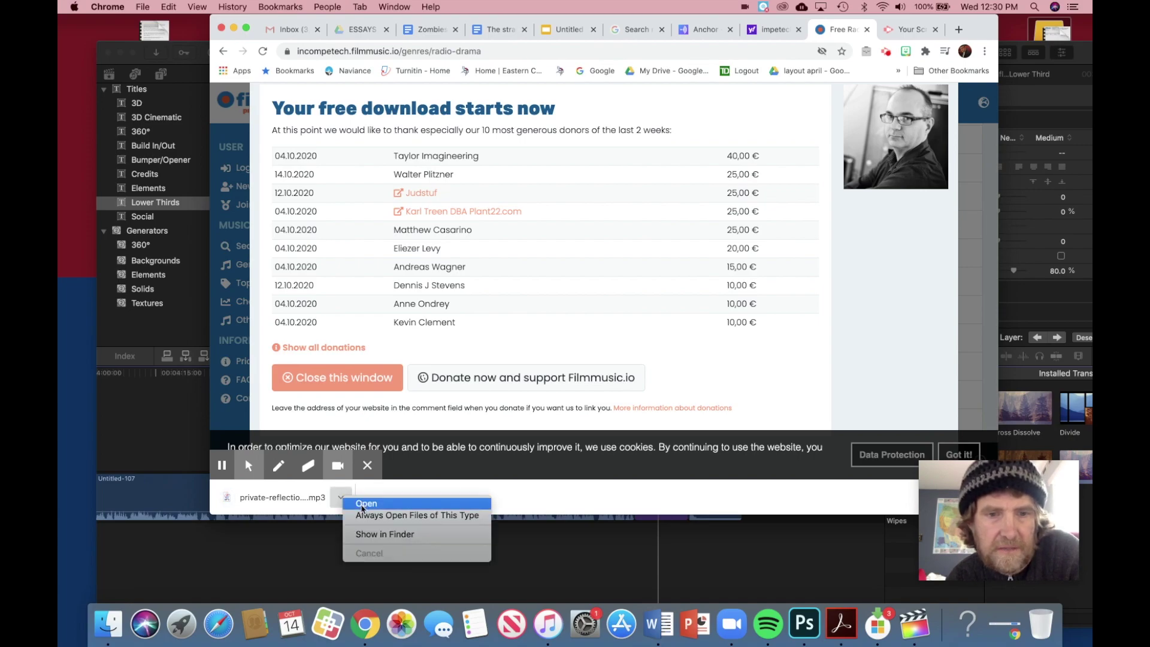
pyautogui.click(361, 503)
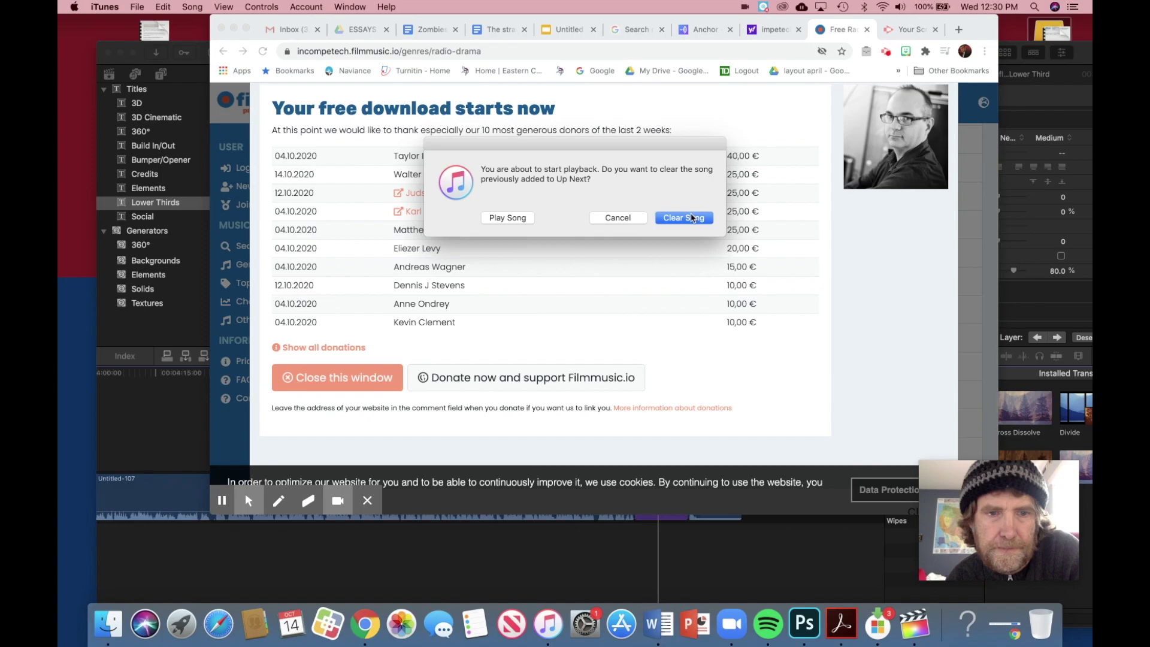
# Step: Play the downloaded Private Reflection song in iTunes, then pause it
pyautogui.click(529, 218)
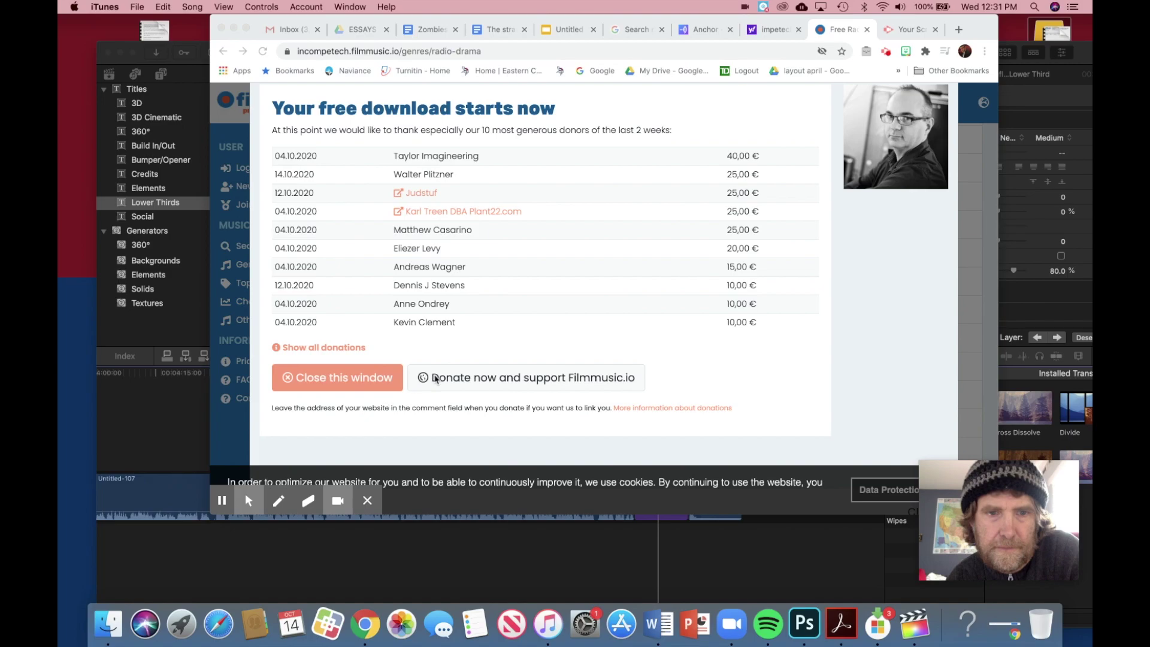
pyautogui.click(548, 623)
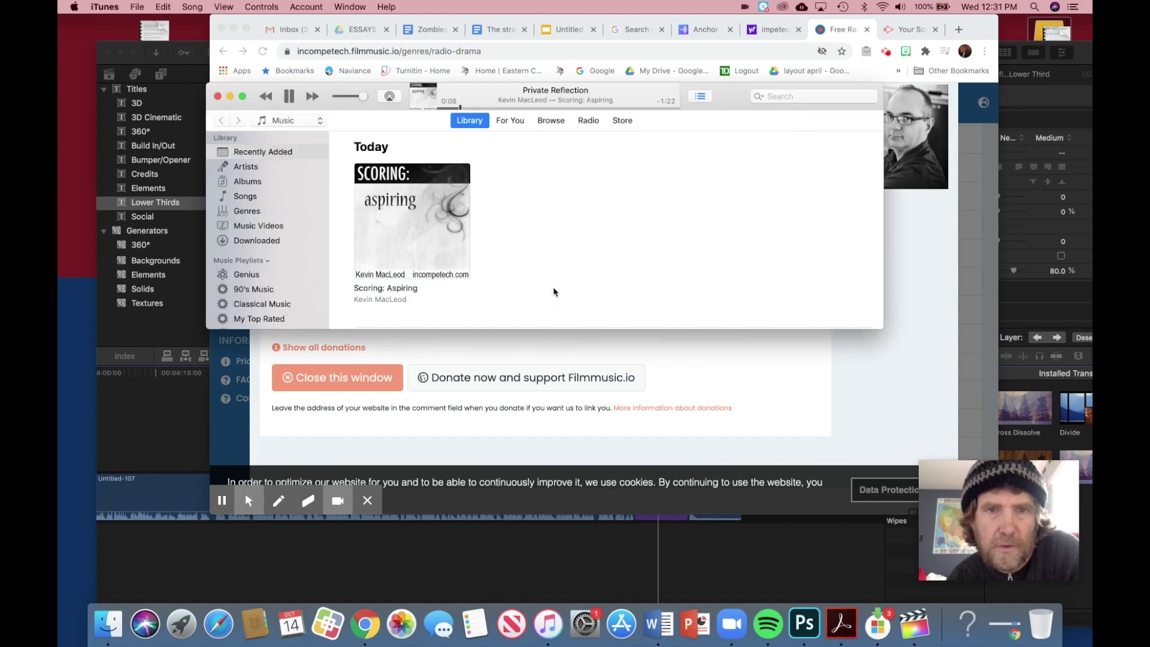
pyautogui.click(289, 97)
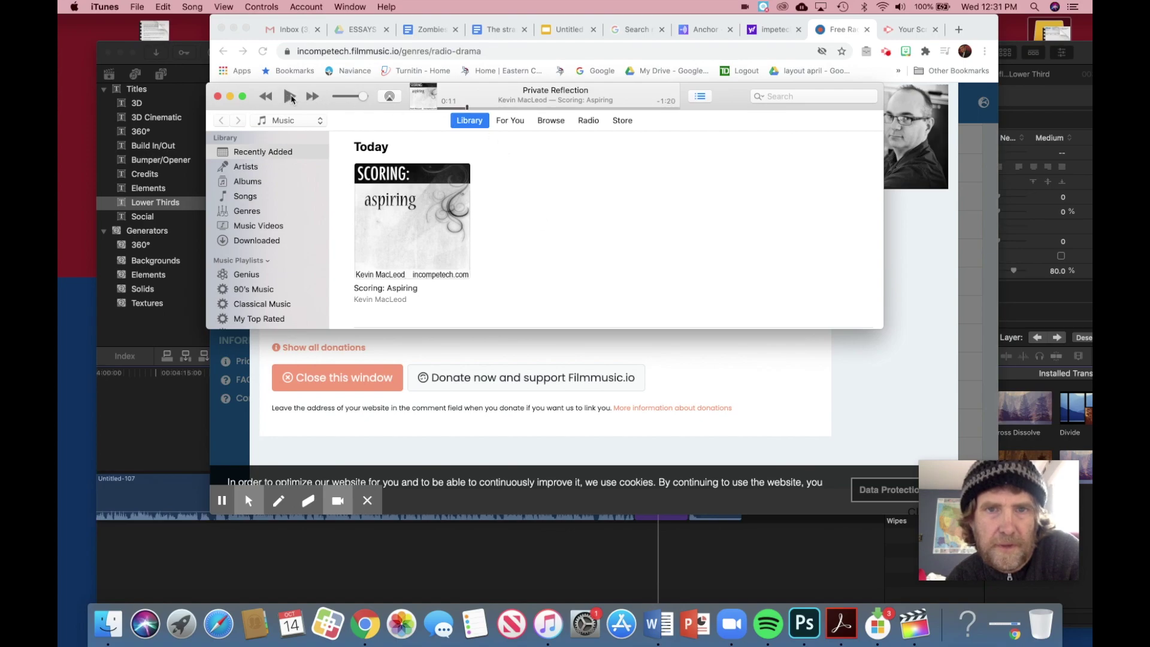
# Step: Search iTunes for 'Private' and drag the Private Reflection track into the Final Cut Pro timeline
pyautogui.click(780, 97)
pyautogui.write('Private')
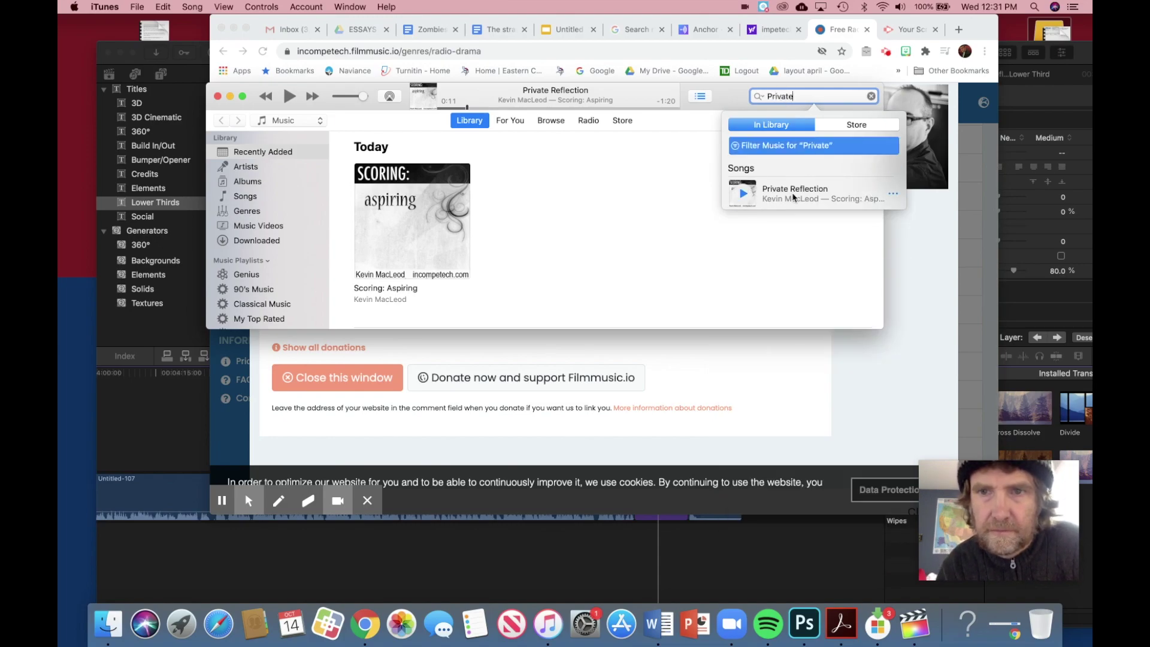
pyautogui.click(794, 193)
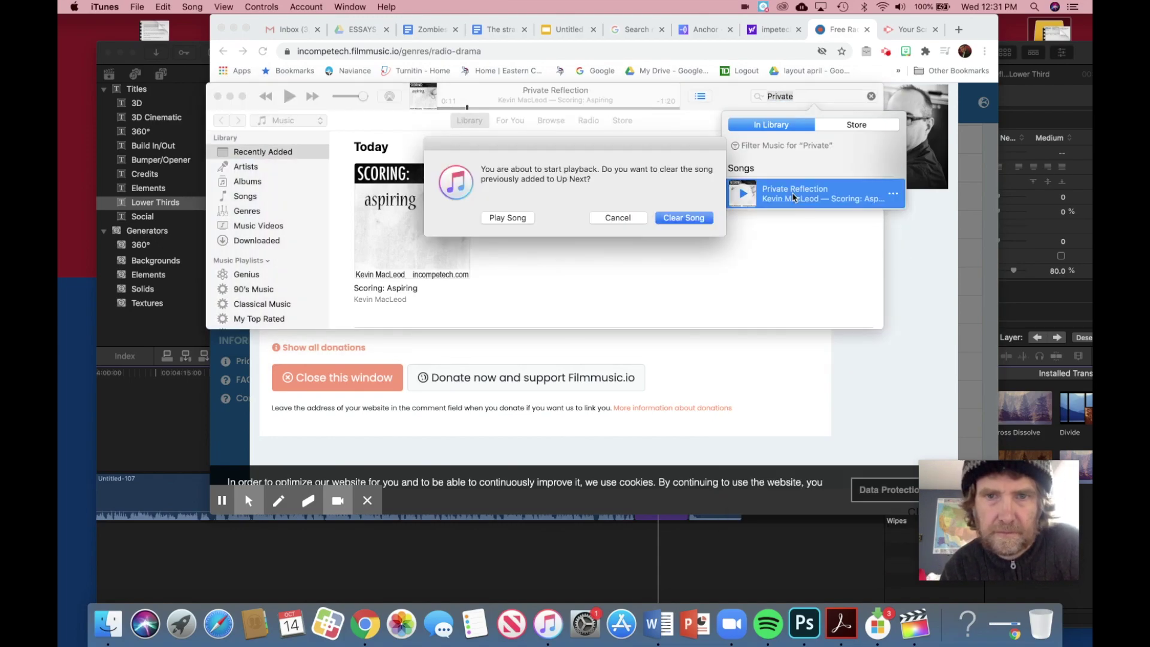
pyautogui.click(620, 220)
pyautogui.moveTo(436, 226); pyautogui.dragTo(248, 539)
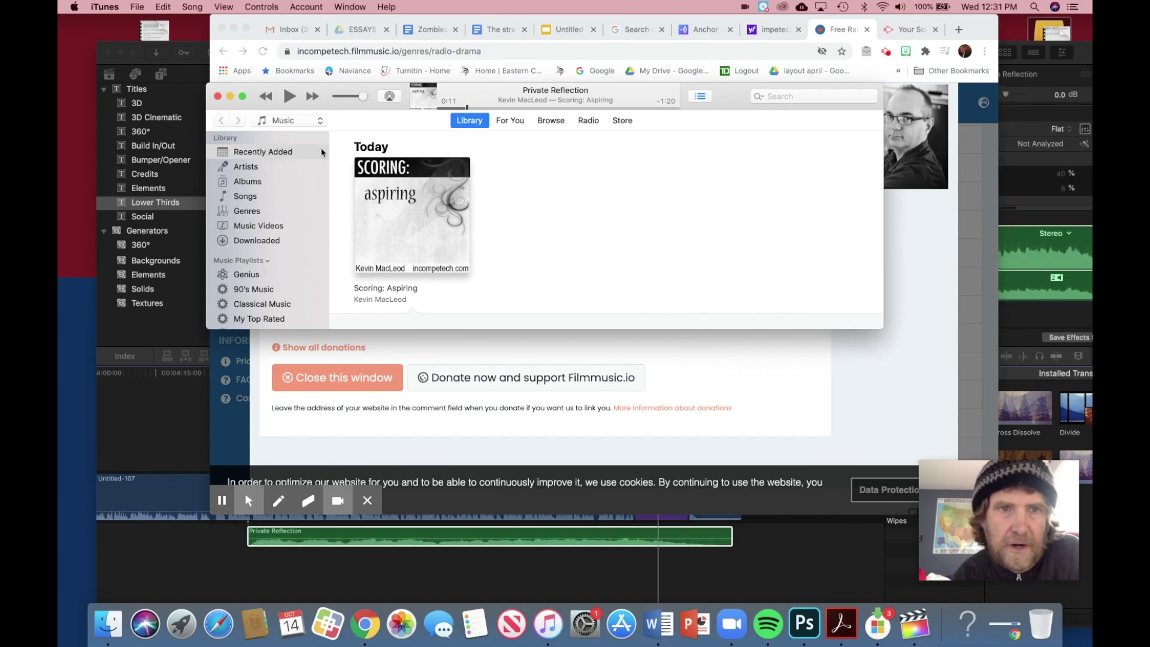
pyautogui.click(230, 97)
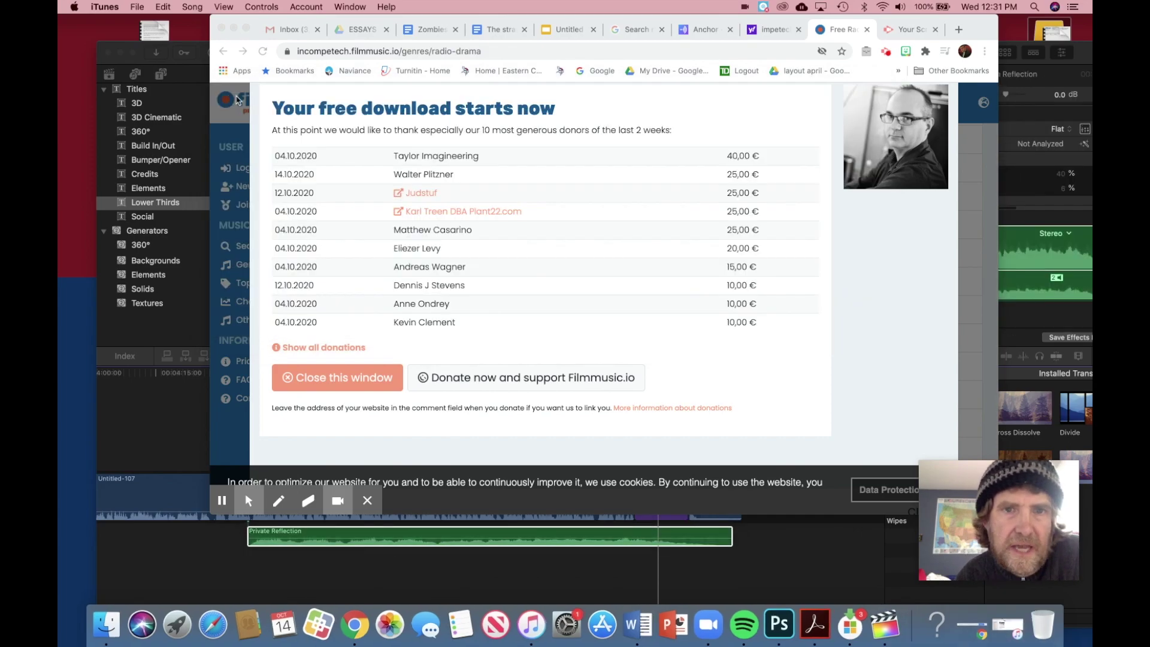
# Step: Drag the Private Reflection music clip back to the very start of the episode
pyautogui.click(234, 29)
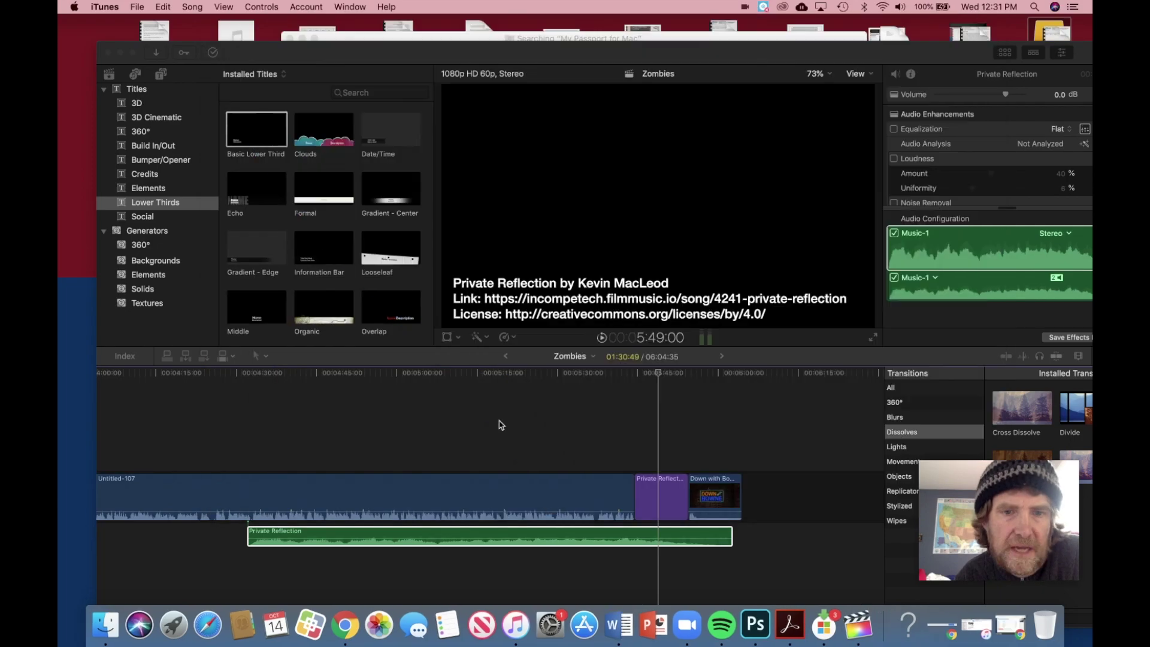
pyautogui.moveTo(530, 56); pyautogui.dragTo(686, 55)
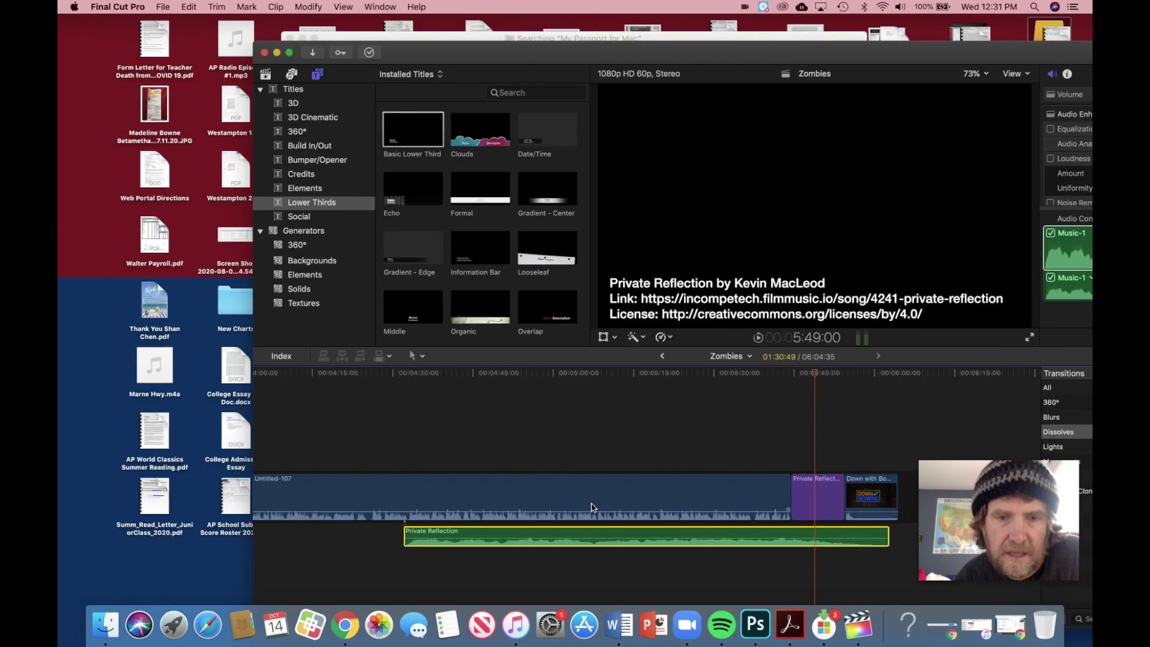
pyautogui.moveTo(524, 535); pyautogui.dragTo(416, 535)
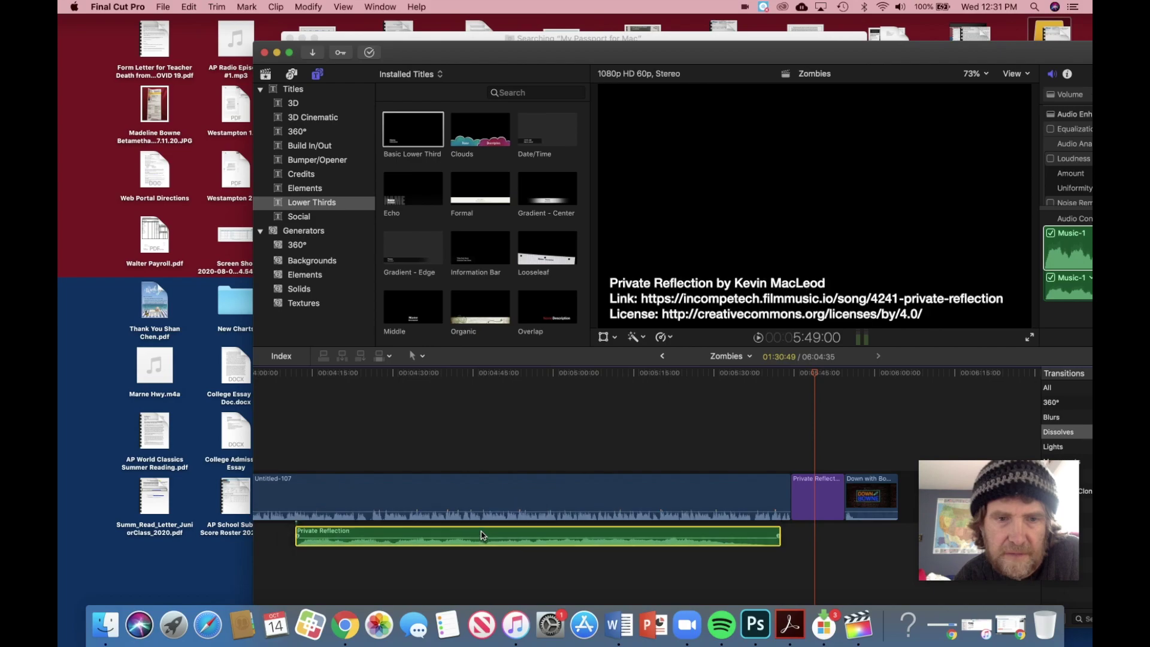
pyautogui.hscroll(5, 485, 444)
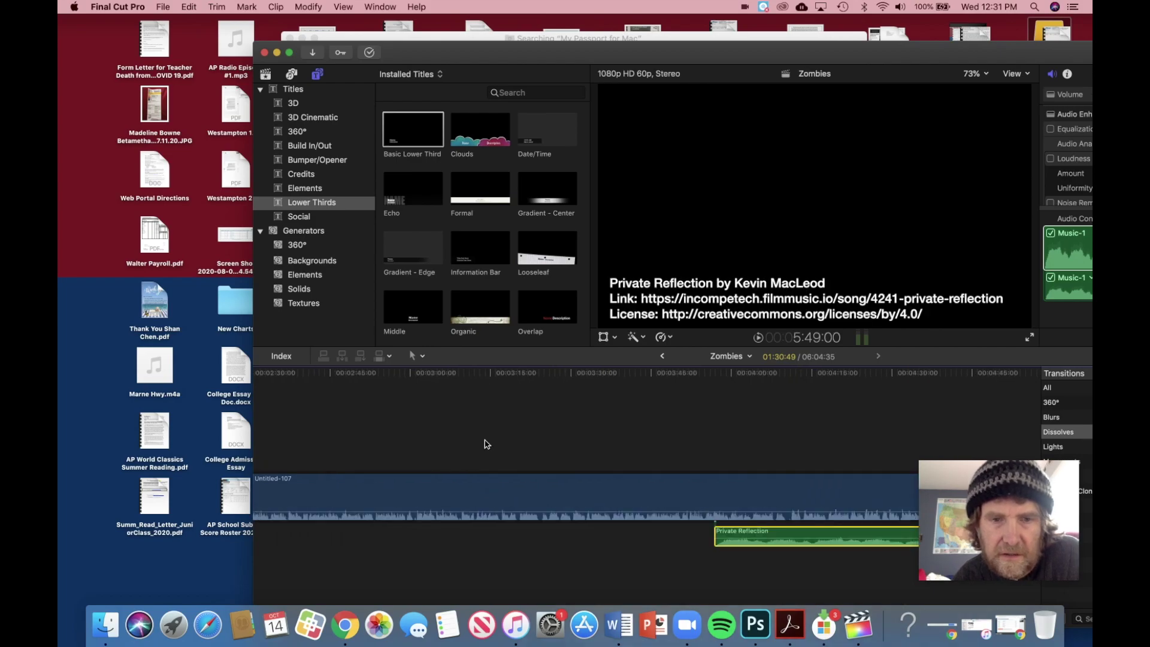
pyautogui.moveTo(683, 536); pyautogui.dragTo(289, 536)
pyautogui.hscroll(-5, 389, 459)
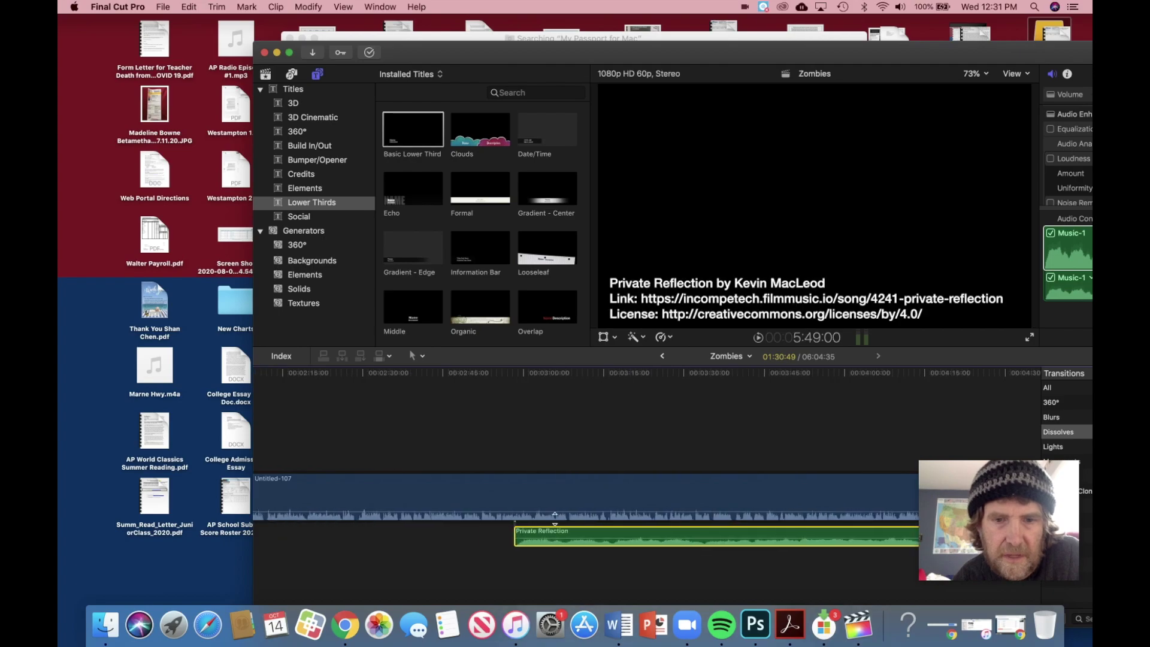
pyautogui.moveTo(555, 531); pyautogui.dragTo(294, 536)
pyautogui.hscroll(-2, 417, 454)
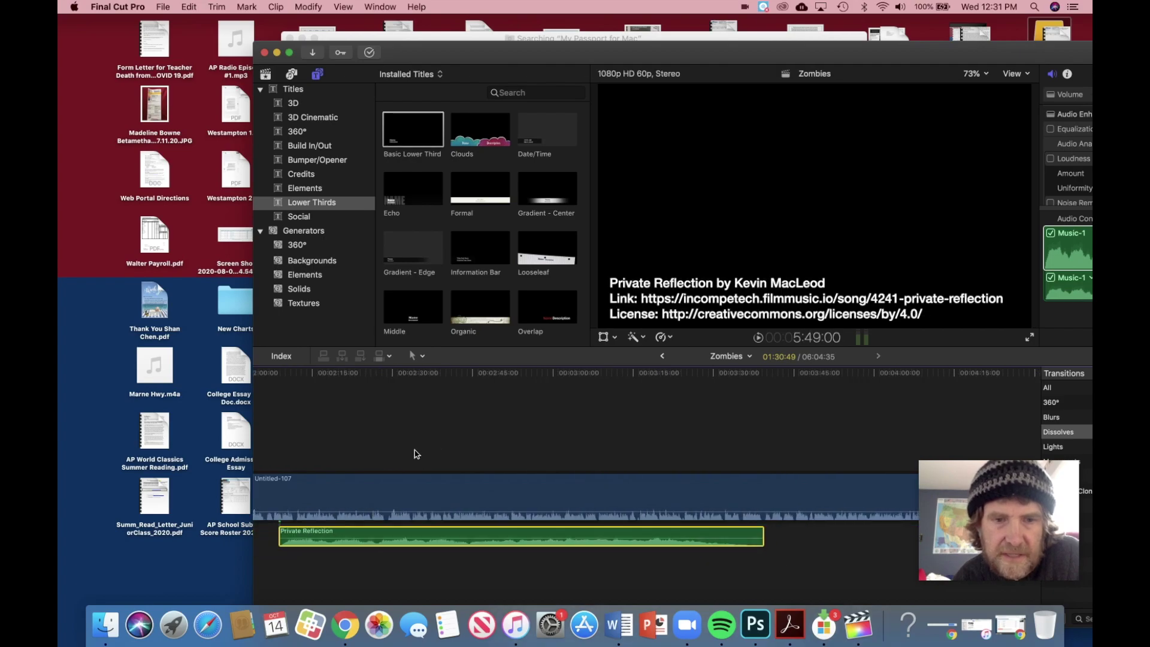
pyautogui.hscroll(-10, 417, 454)
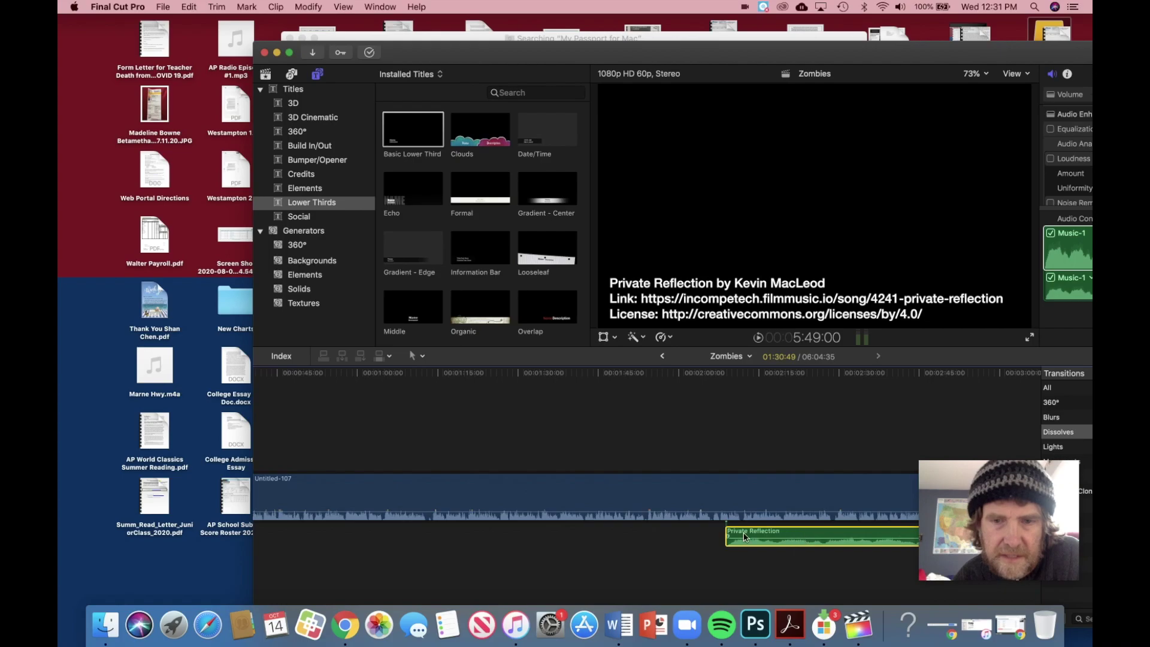
pyautogui.moveTo(423, 537); pyautogui.dragTo(388, 535)
pyautogui.hscroll(-3, 424, 455)
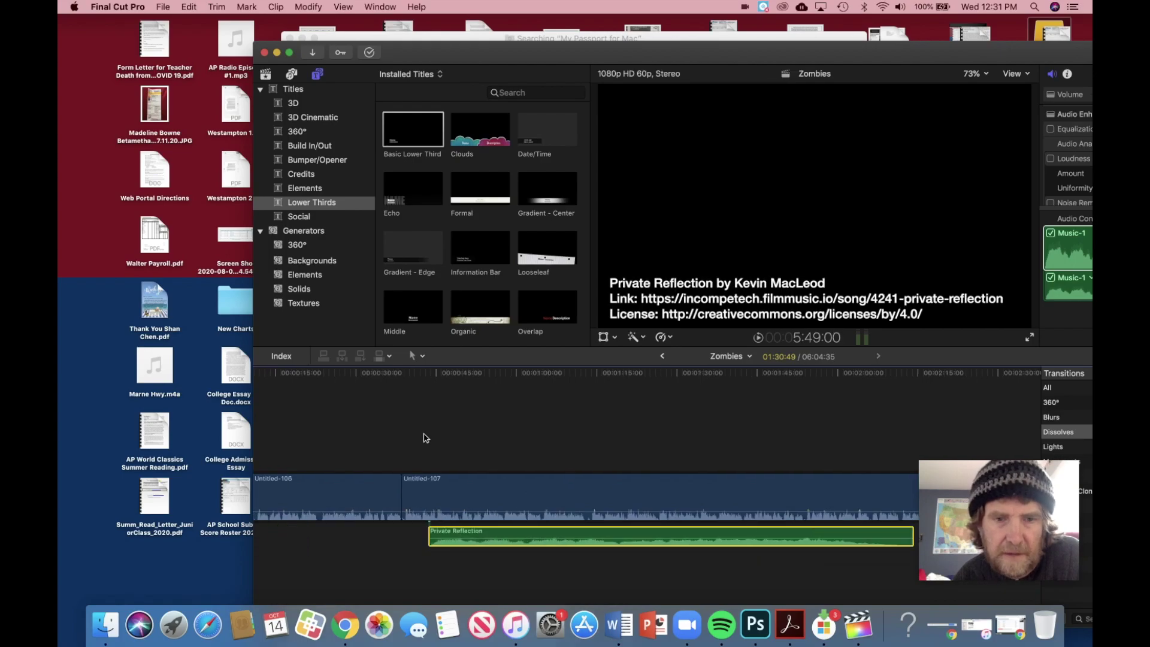
pyautogui.moveTo(524, 536); pyautogui.dragTo(258, 537)
pyautogui.press('super+minus')
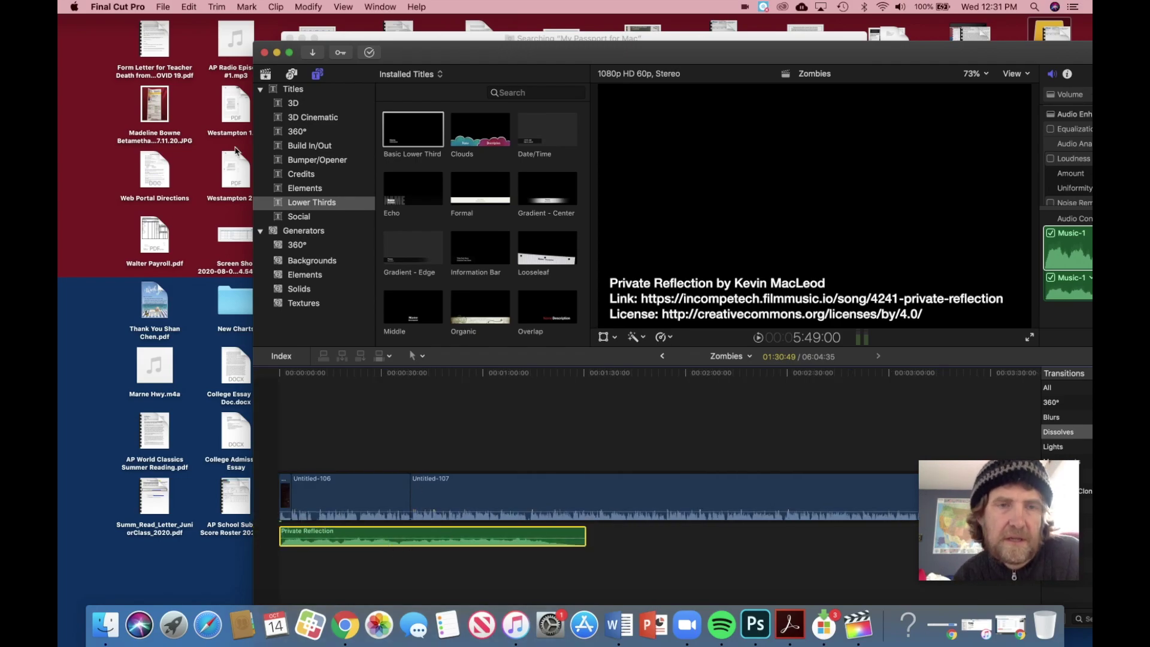
# Step: Copy the Private Reflection clip and paste a copy right after the first
pyautogui.click(189, 6)
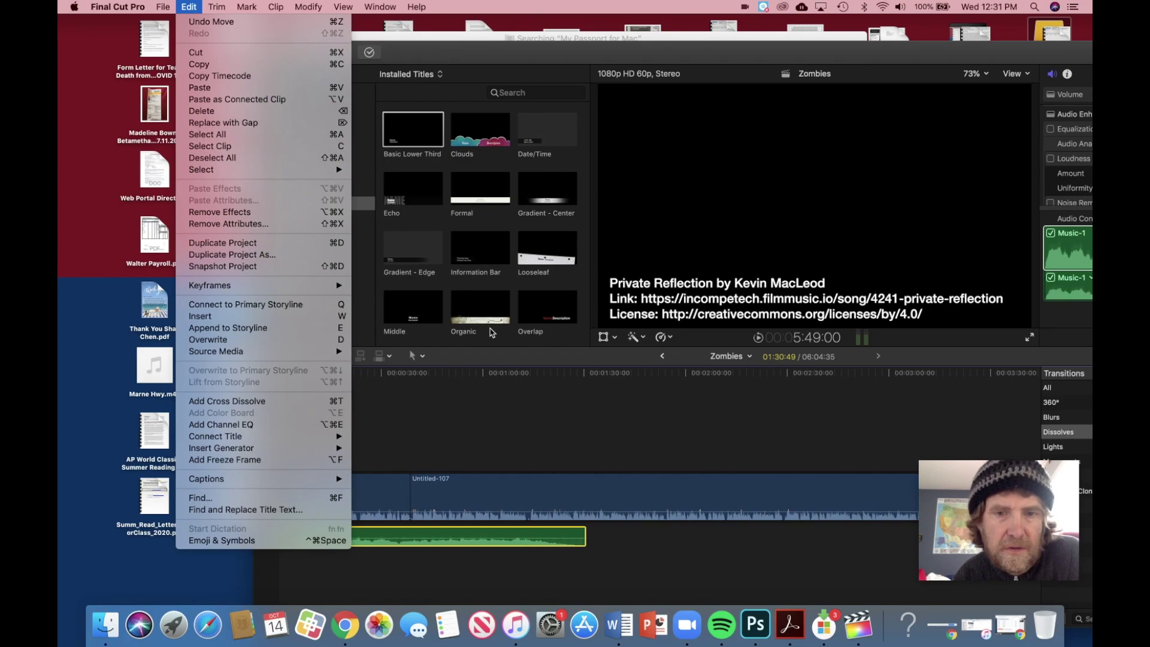
pyautogui.click(515, 509)
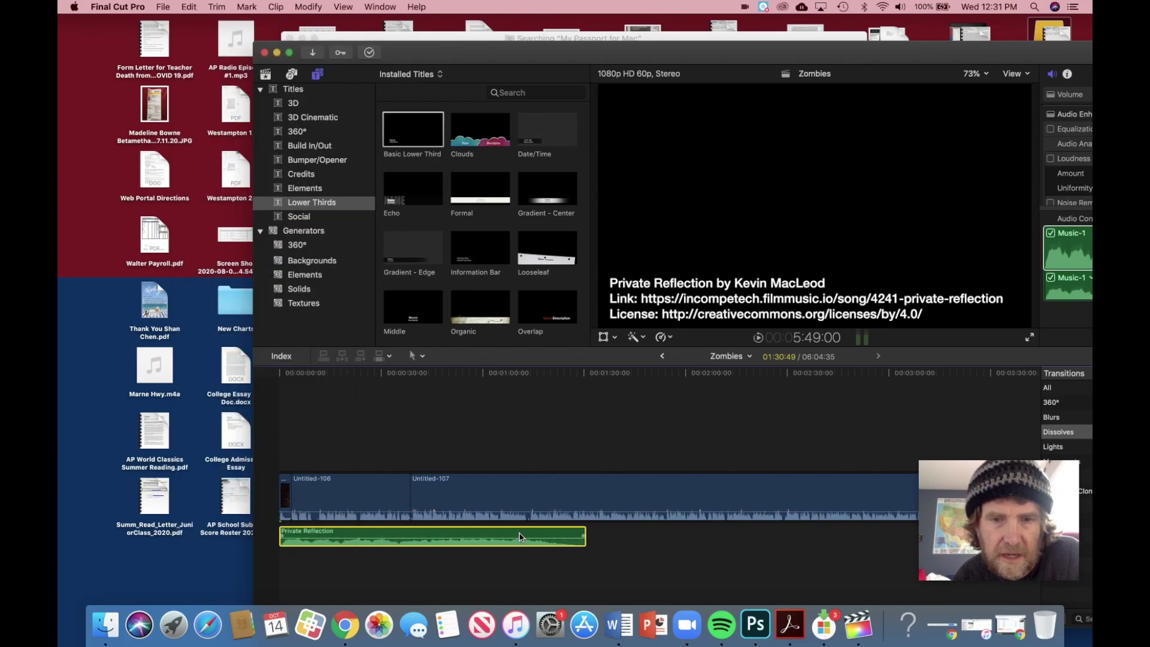
pyautogui.click(190, 6)
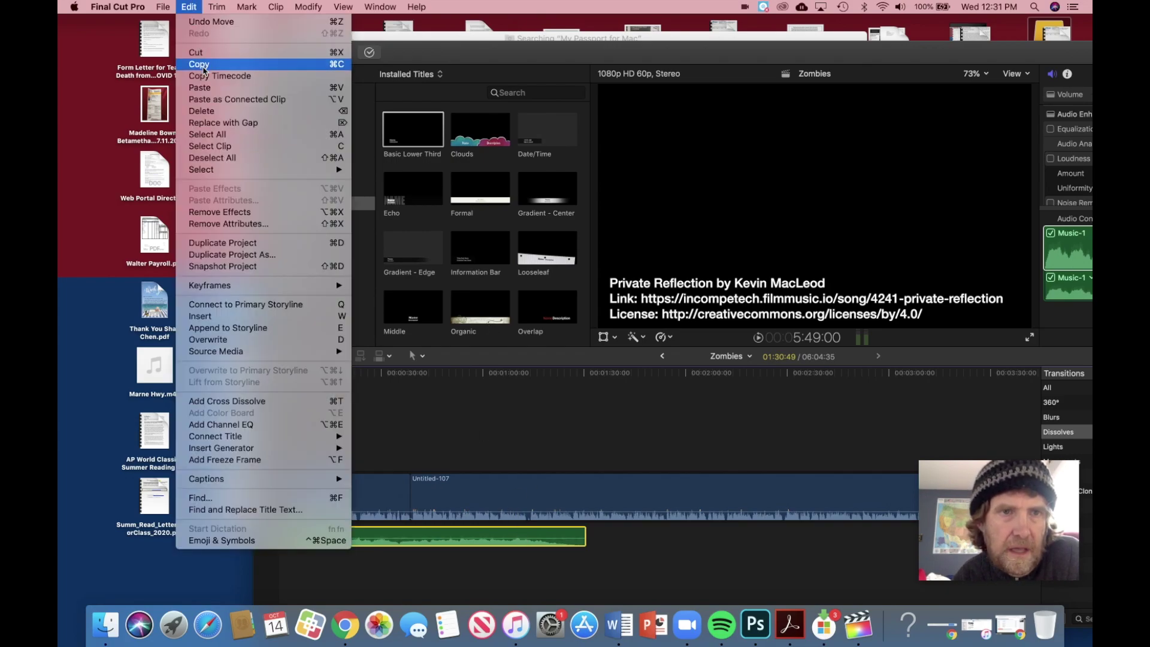
pyautogui.click(204, 65)
pyautogui.click(585, 537)
pyautogui.click(587, 448)
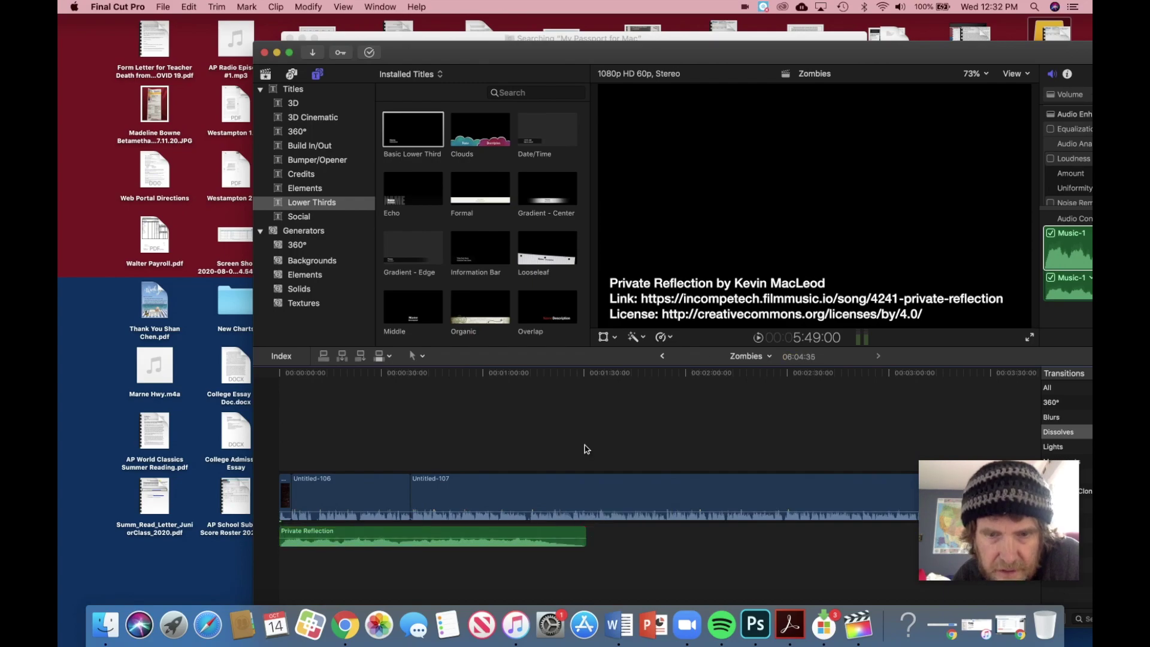
pyautogui.click(215, 8)
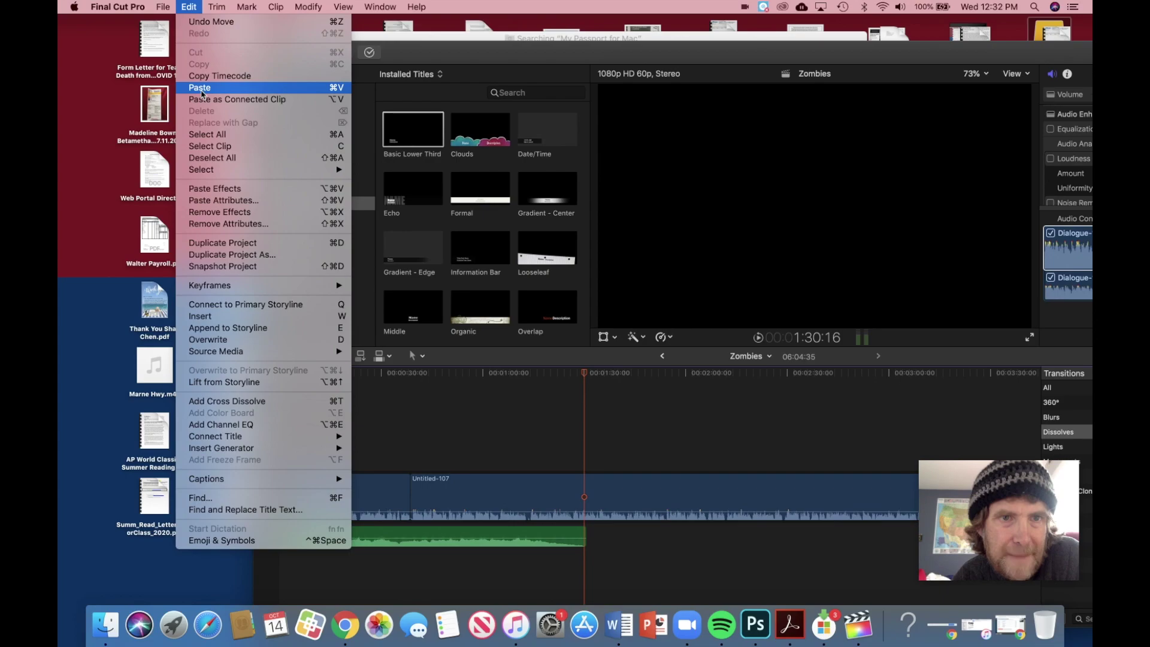
pyautogui.click(201, 88)
# Step: Paste two more copies of the Private Reflection music at the playhead
pyautogui.scroll(-1, 470, 246)
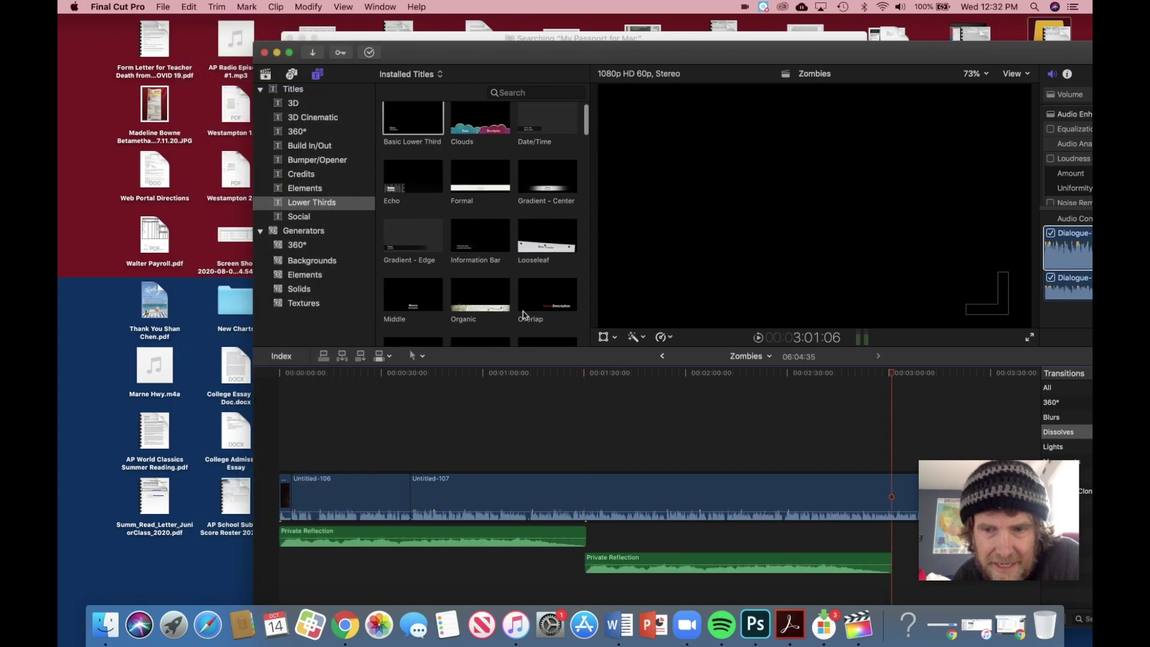
pyautogui.hscroll(5, 865, 527)
pyautogui.click(216, 7)
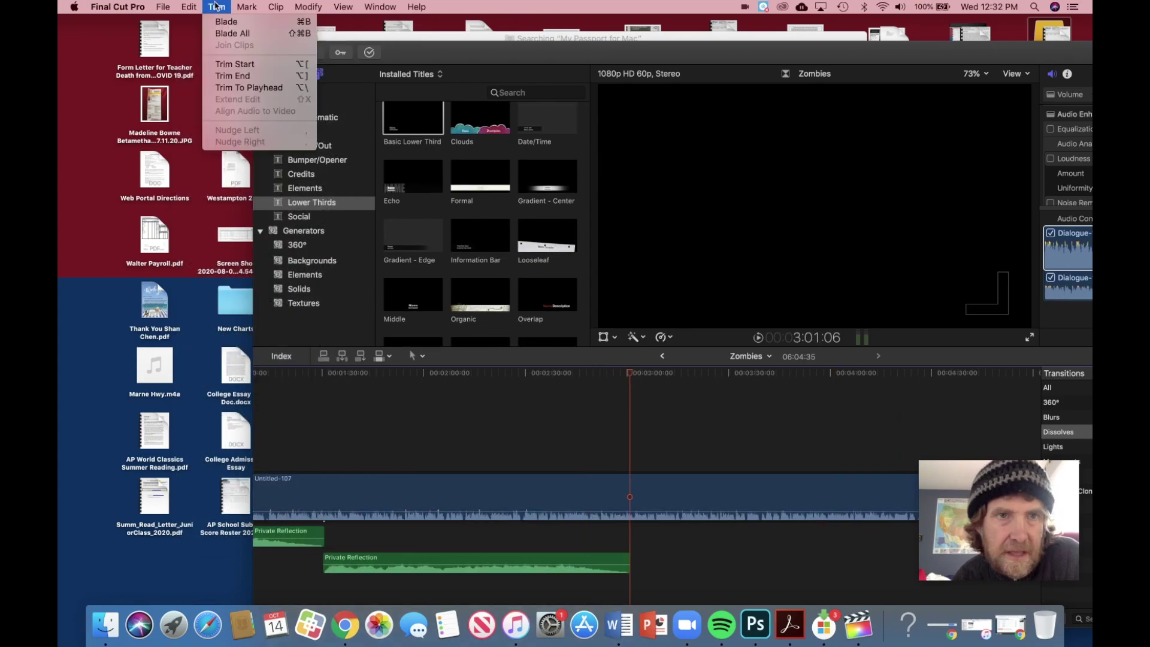
pyautogui.moveTo(188, 5)
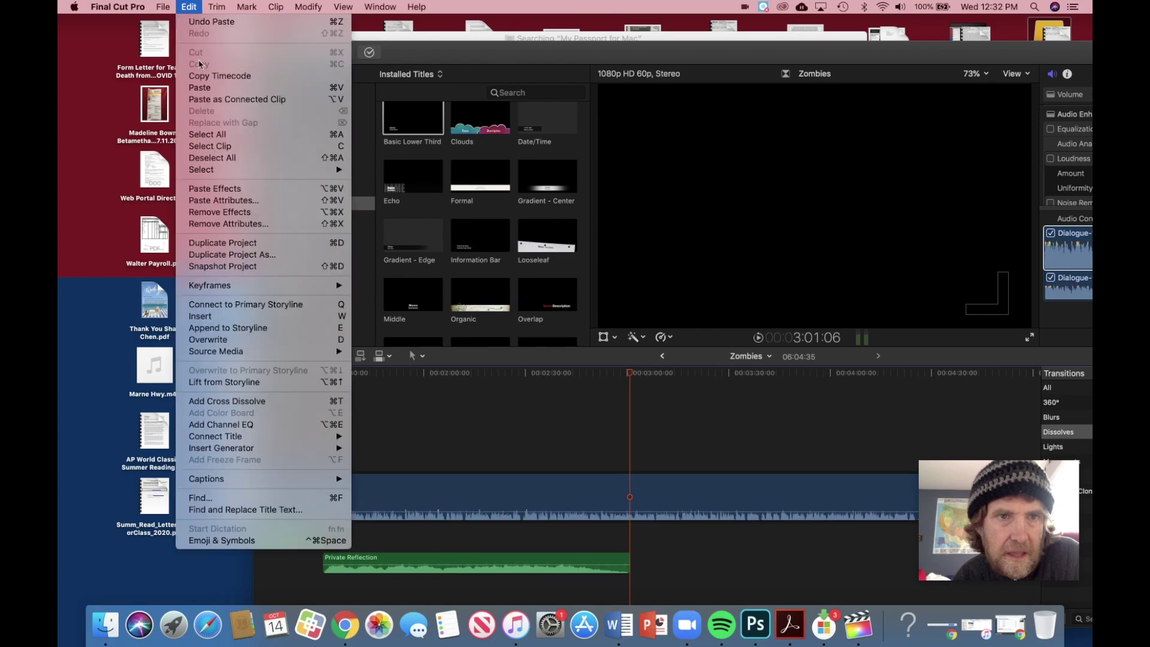
pyautogui.click(200, 87)
pyautogui.scroll(-2, 536, 261)
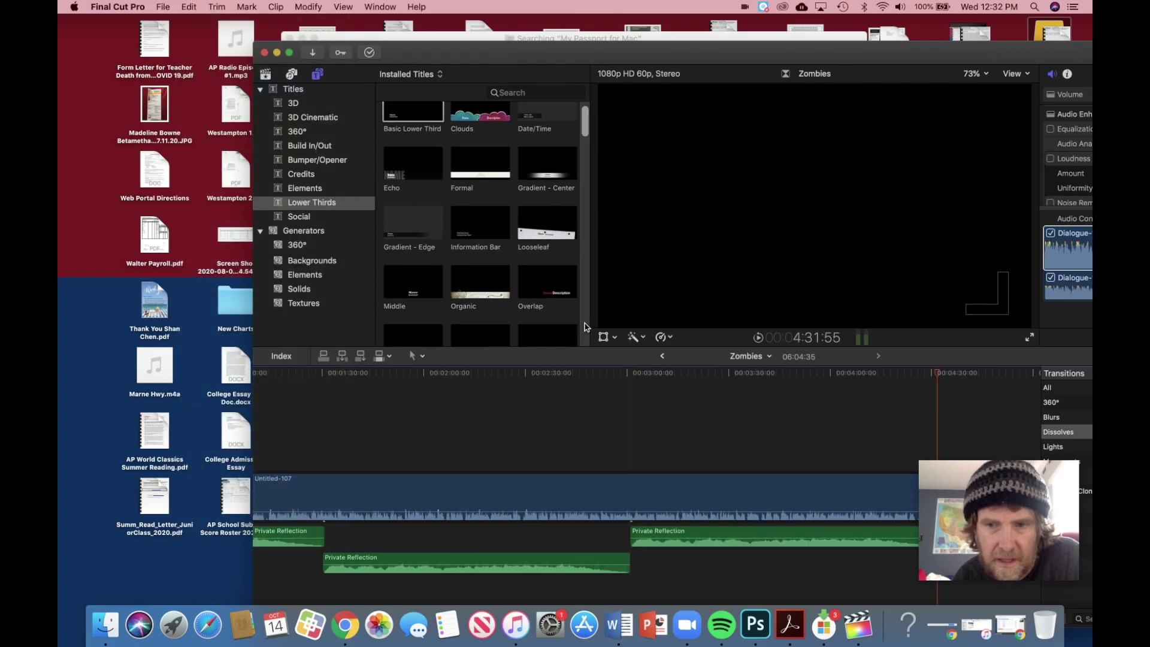
pyautogui.hscroll(5, 758, 492)
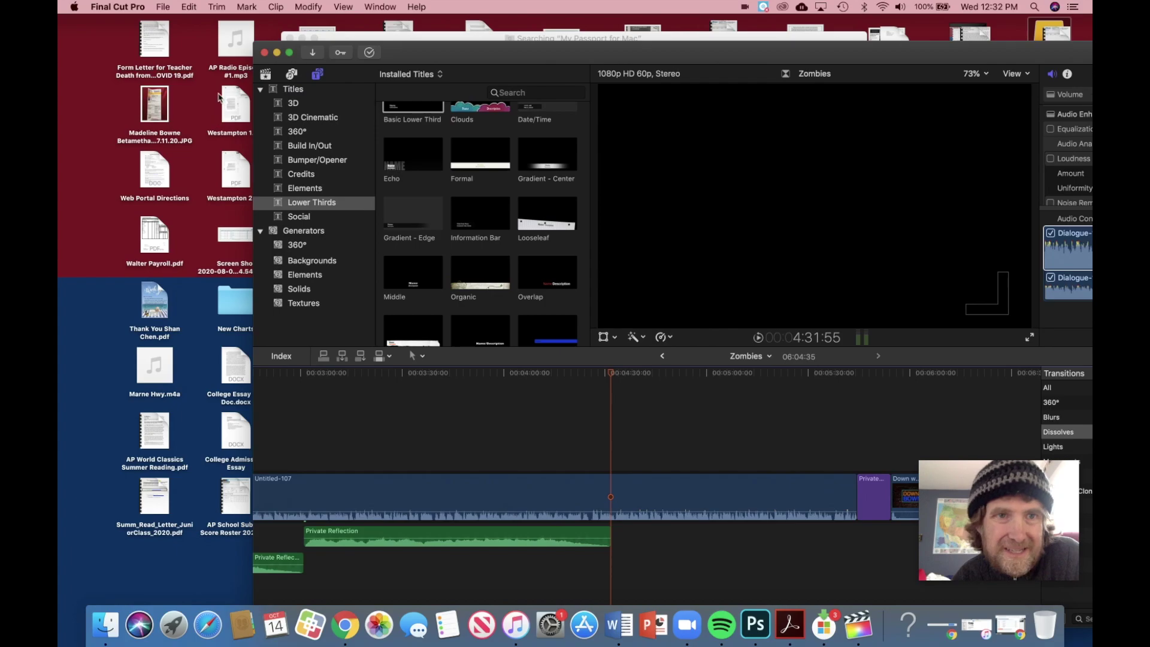
pyautogui.click(217, 6)
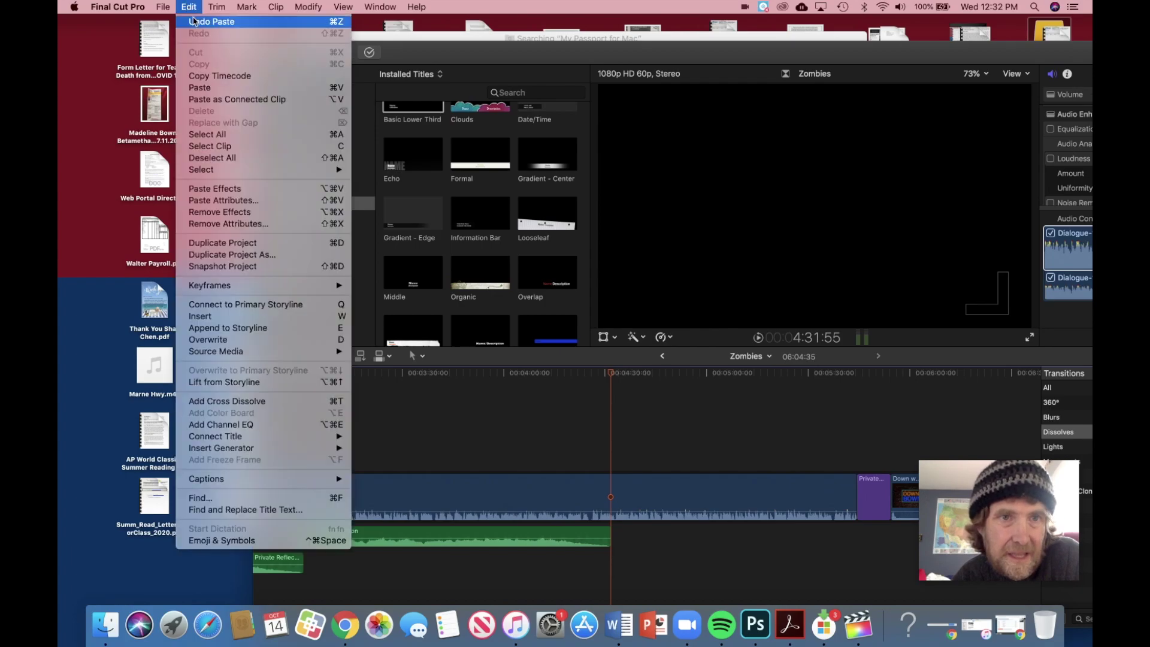
pyautogui.moveTo(186, 8)
pyautogui.click(199, 87)
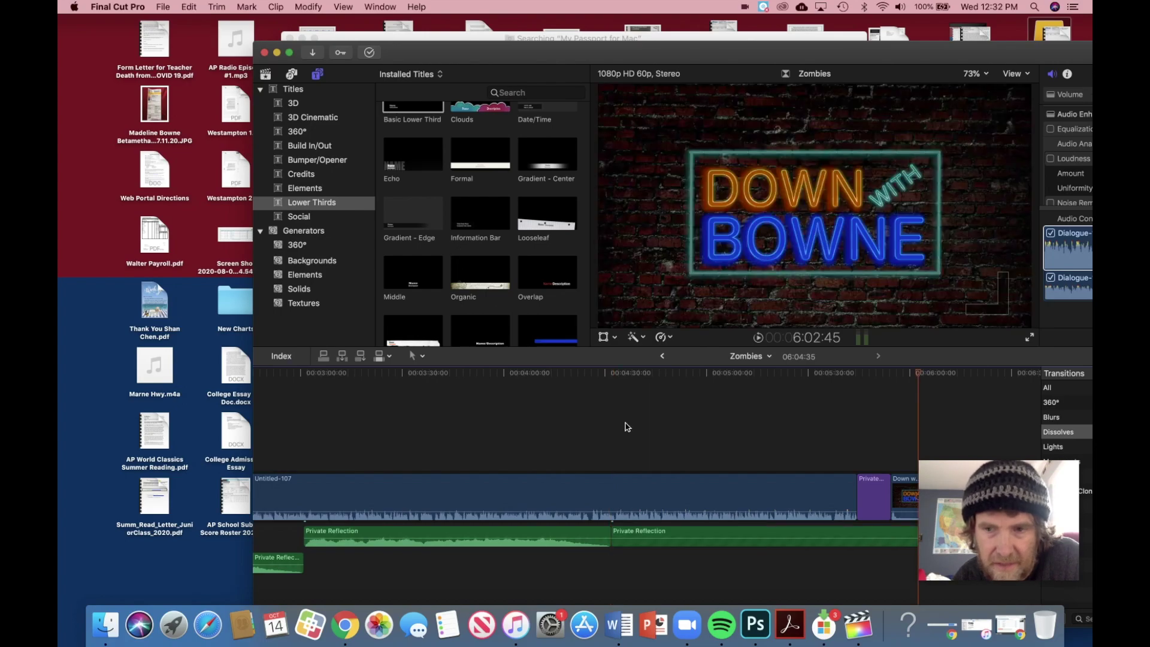
# Step: Show the clip's video properties and return the playhead to the episode start
pyautogui.click(854, 586)
pyautogui.hscroll(2, 853, 575)
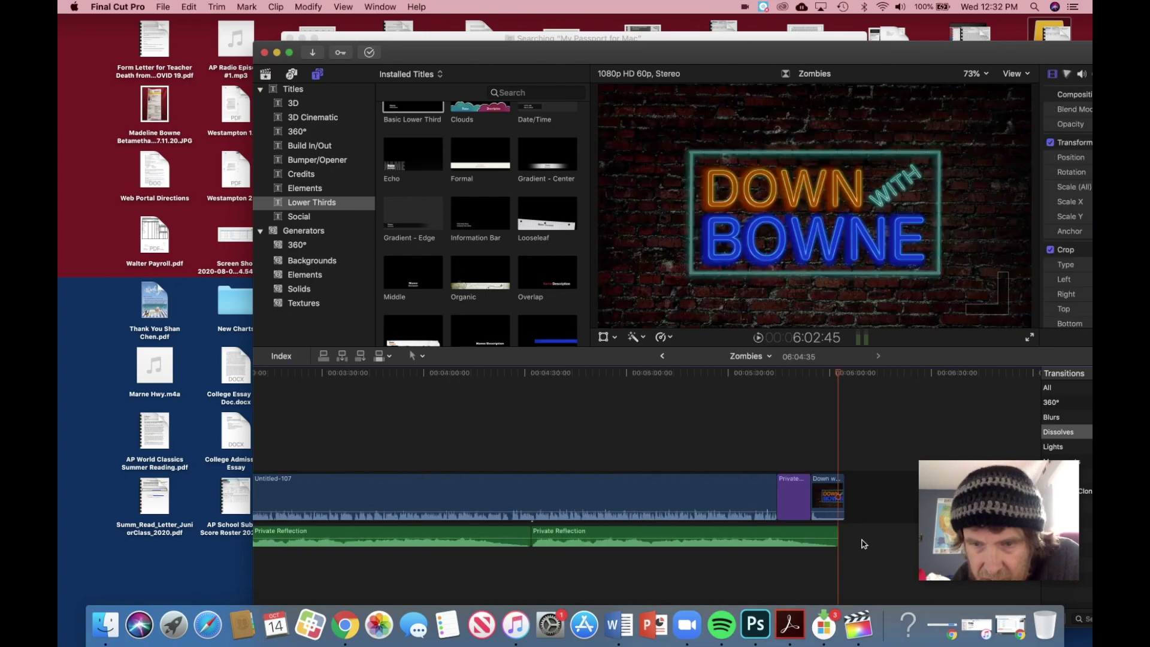
pyautogui.hscroll(-15, 650, 586)
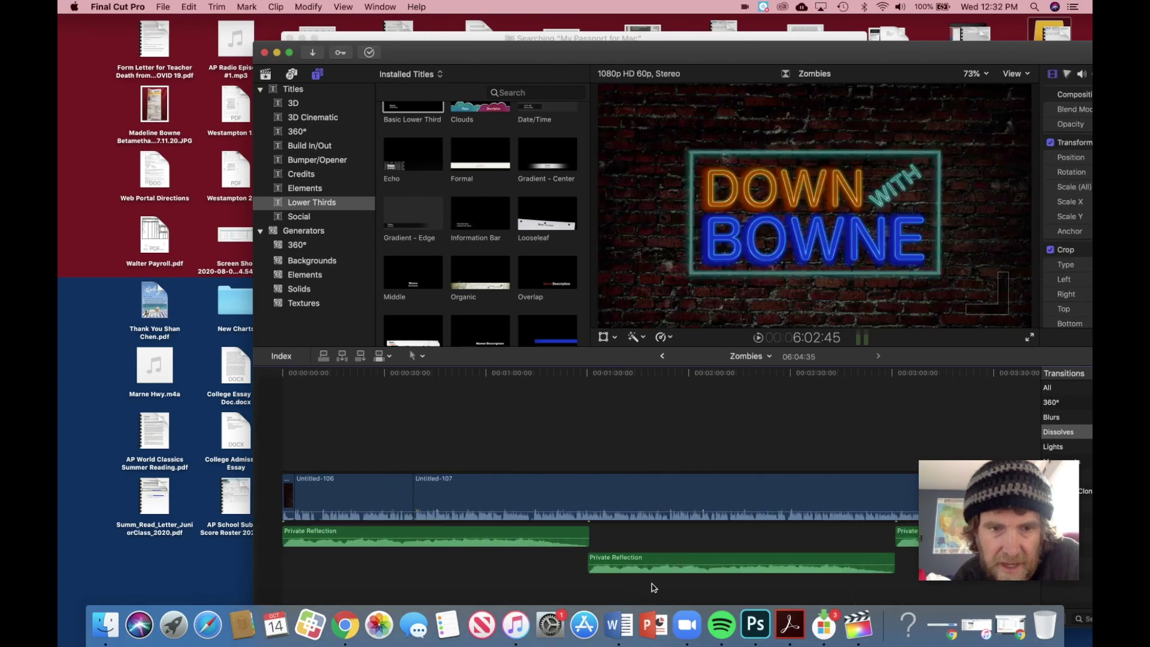
pyautogui.click(279, 437)
# Step: Preview the opening title animation and pull the clip's volume line down to silence
pyautogui.press('space')
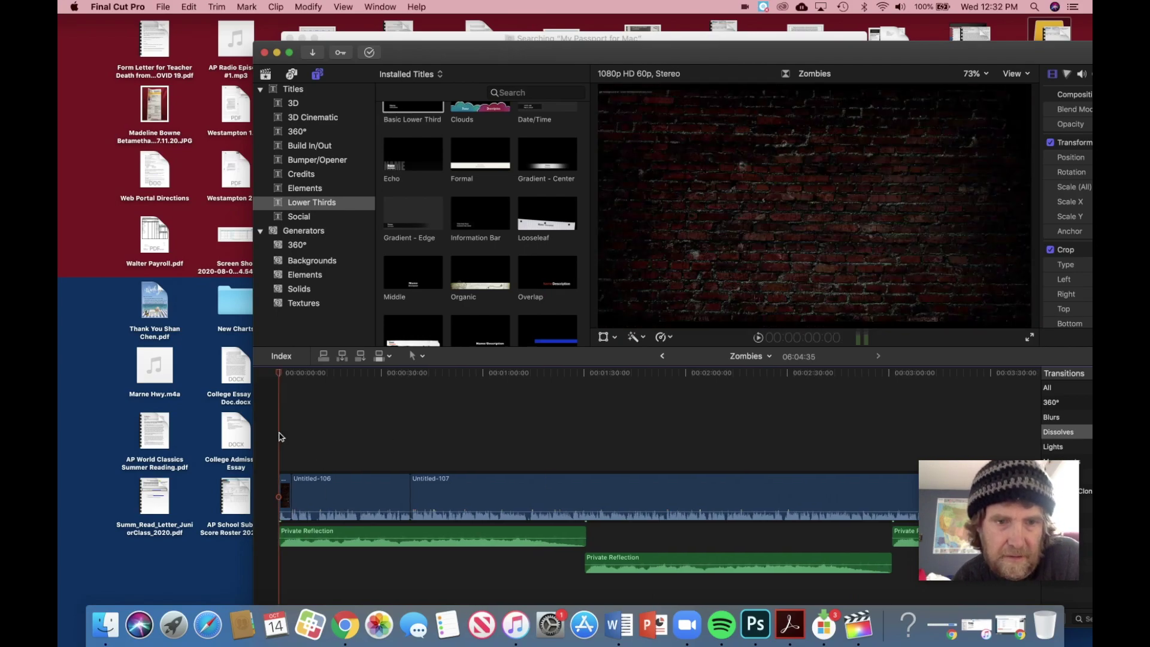
pyautogui.press('space')
pyautogui.moveTo(285, 509); pyautogui.dragTo(285, 527)
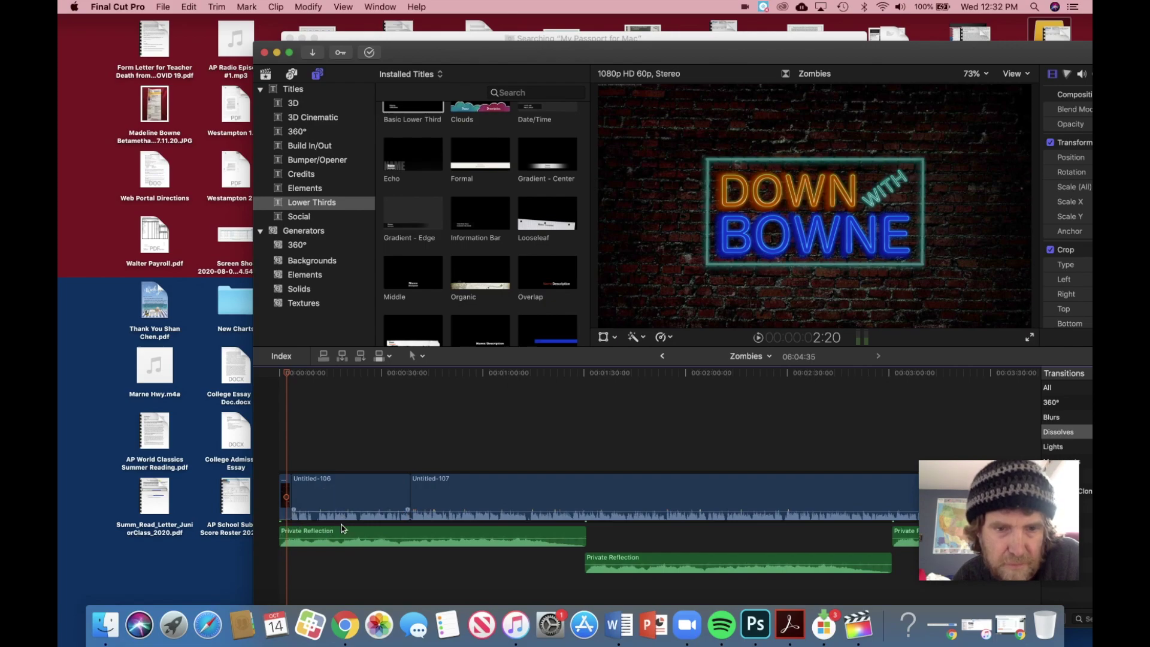
# Step: Replay the opening from the start and show the clip's full Audio inspector settings
pyautogui.click(283, 376)
pyautogui.press('space')
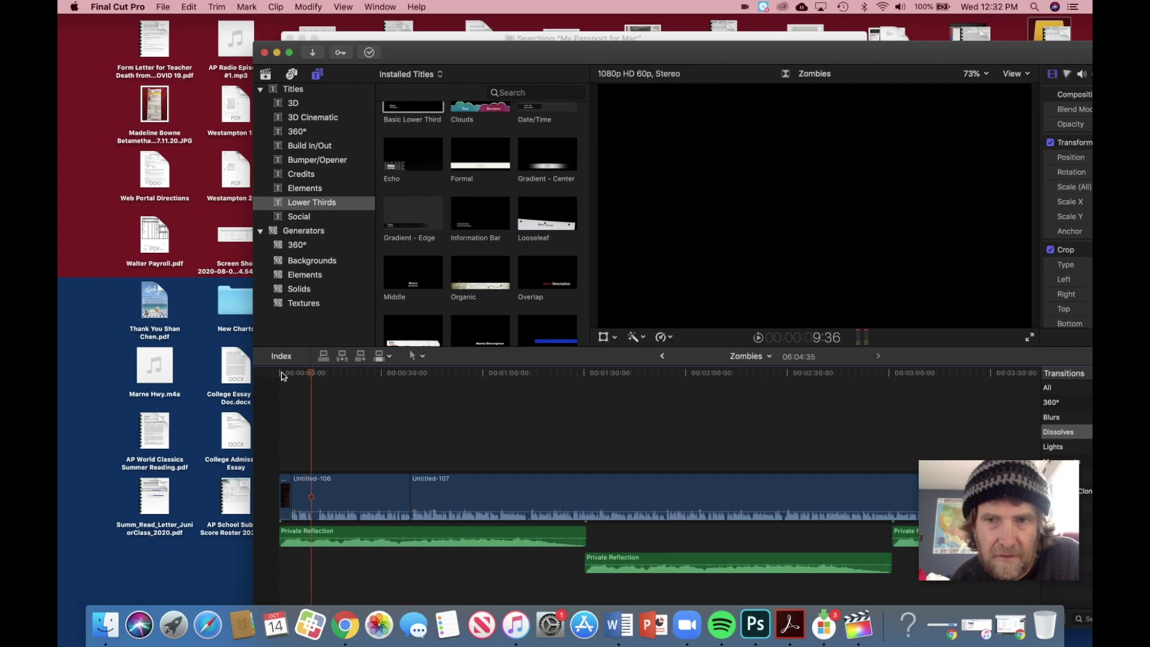
pyautogui.hotkey('ctrl', 'Tab')
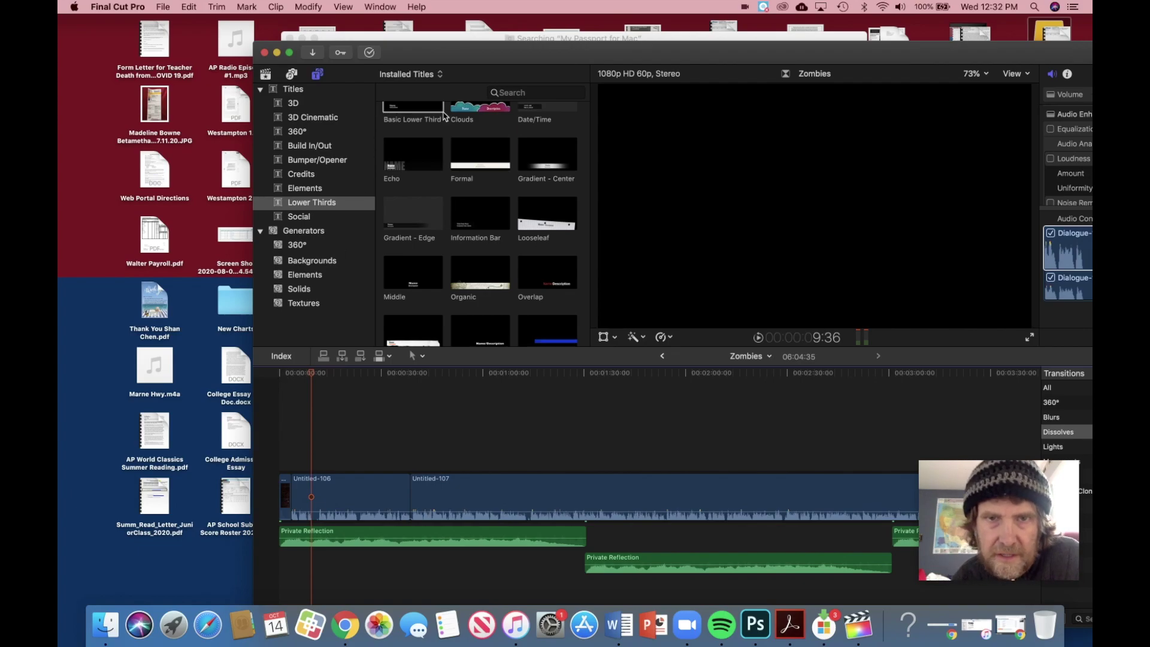
pyautogui.moveTo(518, 56); pyautogui.dragTo(345, 49)
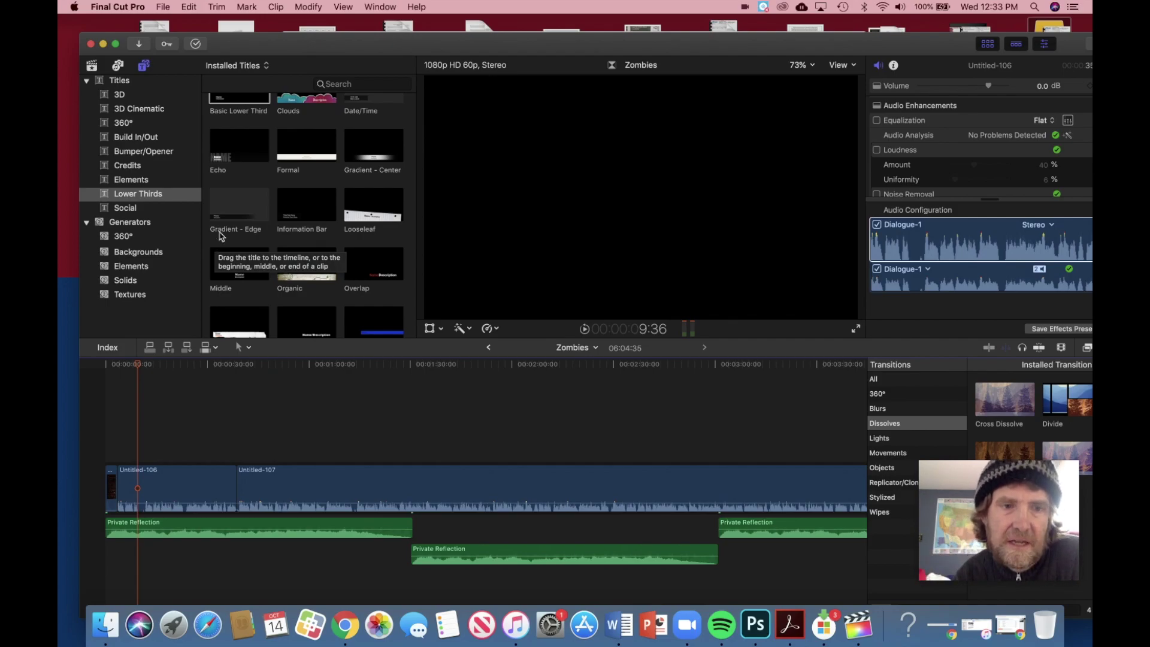
# Step: Capture a screenshot of the Zombies essay's title and opening paragraphs, then return to Final Cut Pro
pyautogui.moveTo(139, 367); pyautogui.dragTo(118, 367)
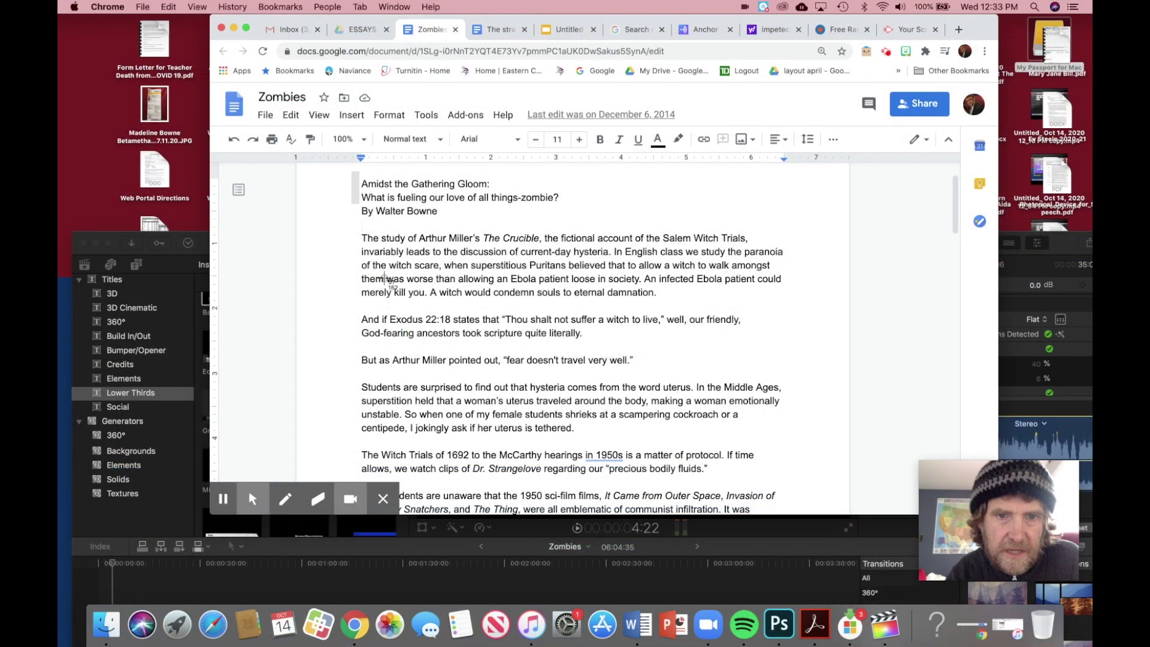
pyautogui.moveTo(351, 173); pyautogui.dragTo(816, 377)
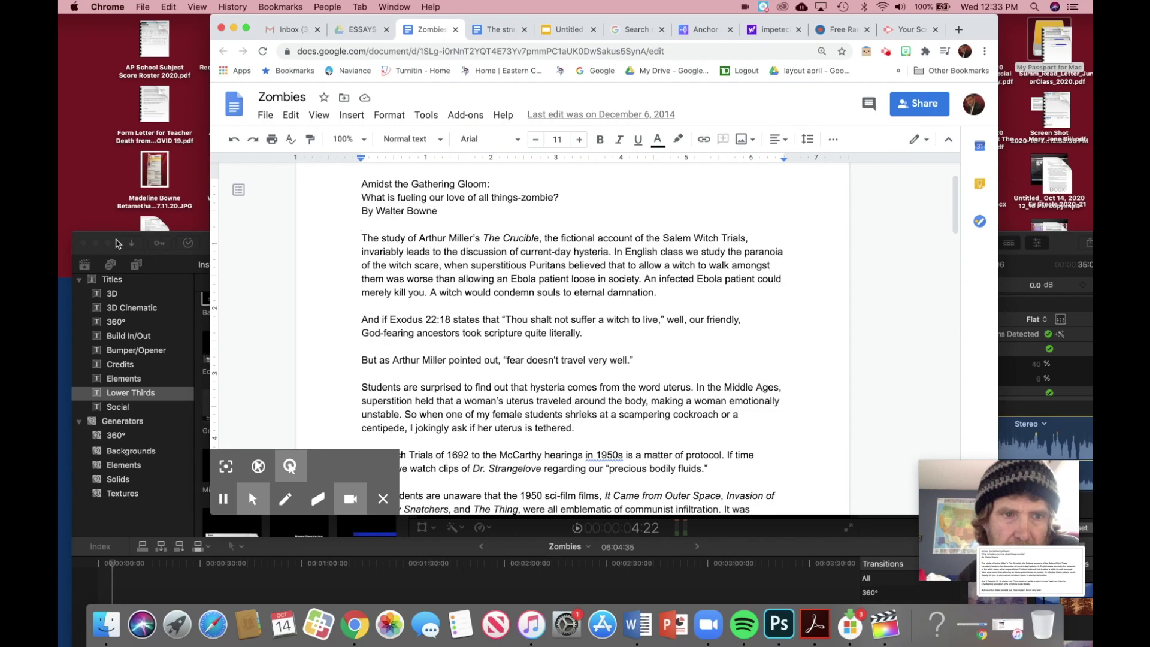
pyautogui.click(124, 239)
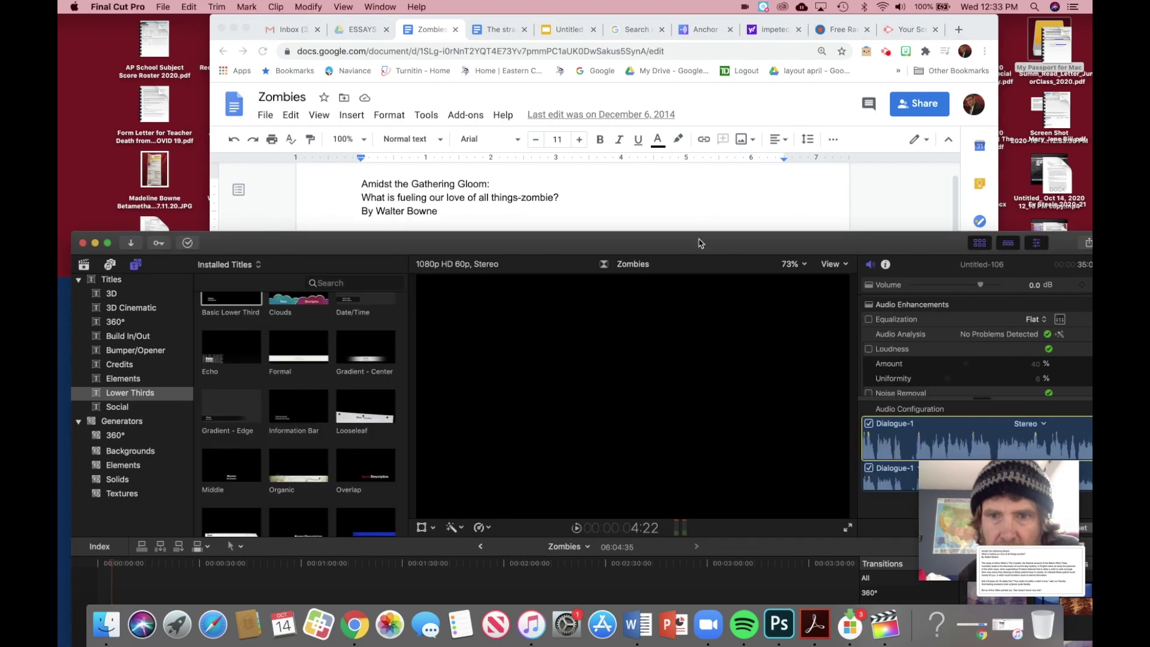
pyautogui.moveTo(700, 245); pyautogui.dragTo(700, 211)
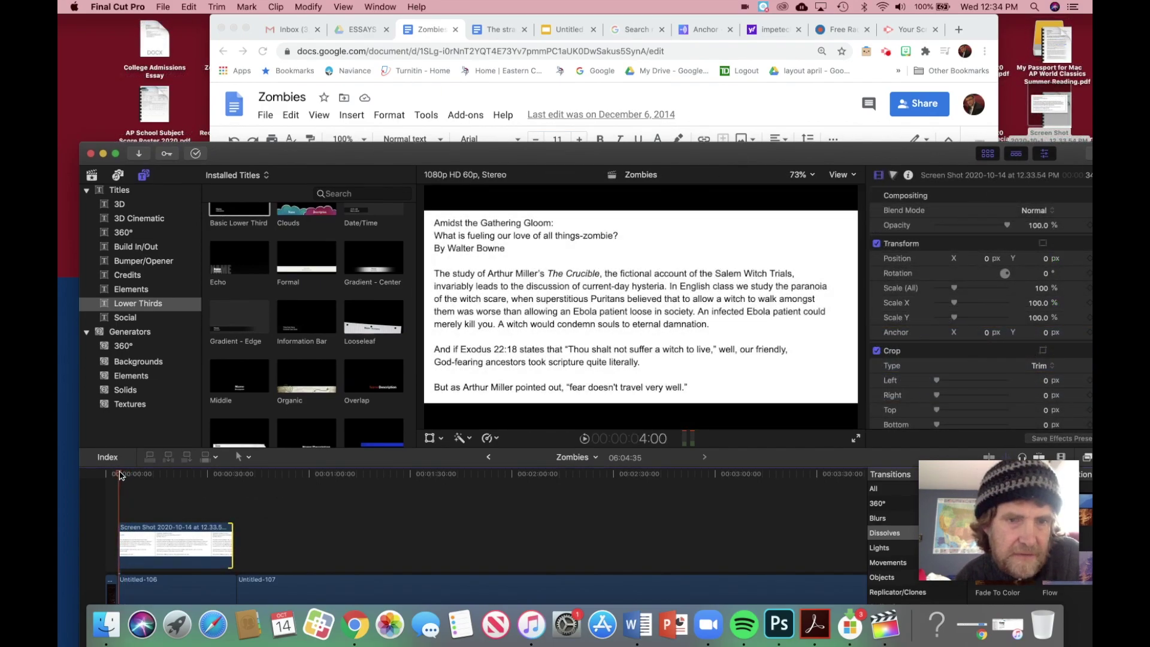
# Step: Preview the opening with the essay screenshot and select its clip in the timeline
pyautogui.press('space')
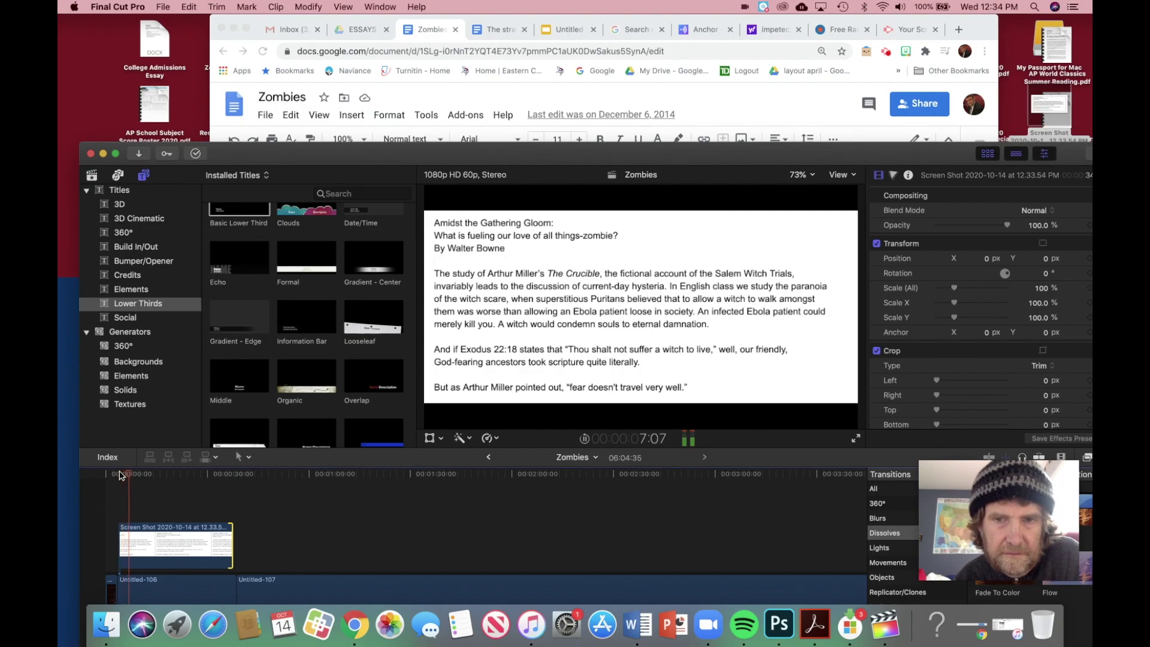
pyautogui.press('space')
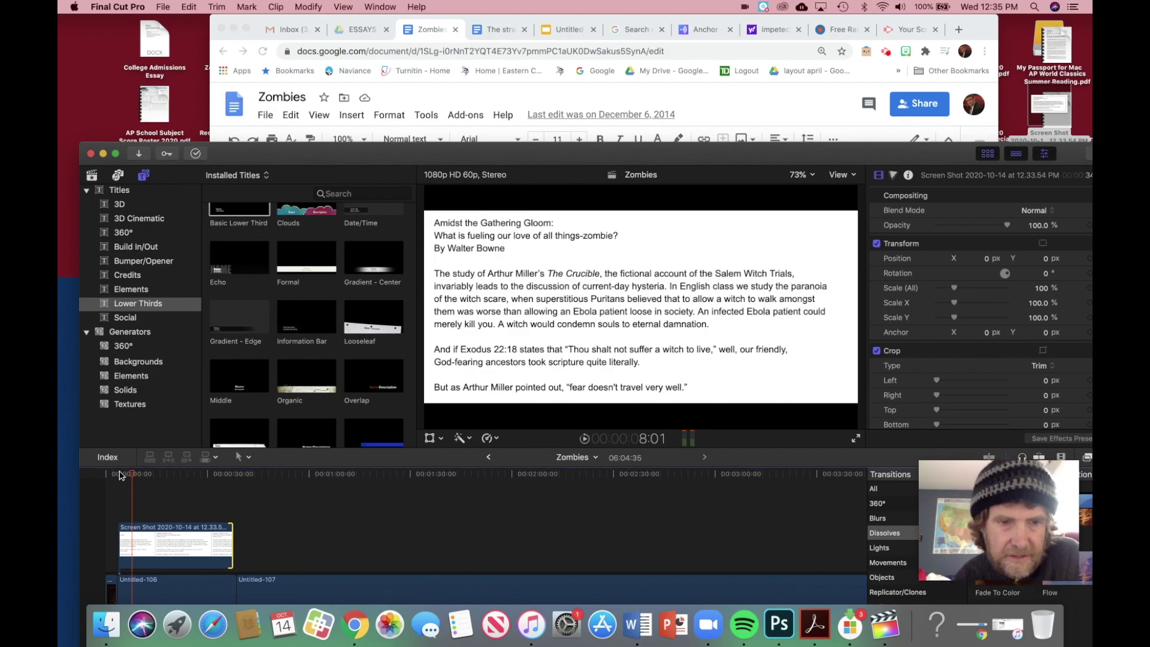
pyautogui.click(202, 548)
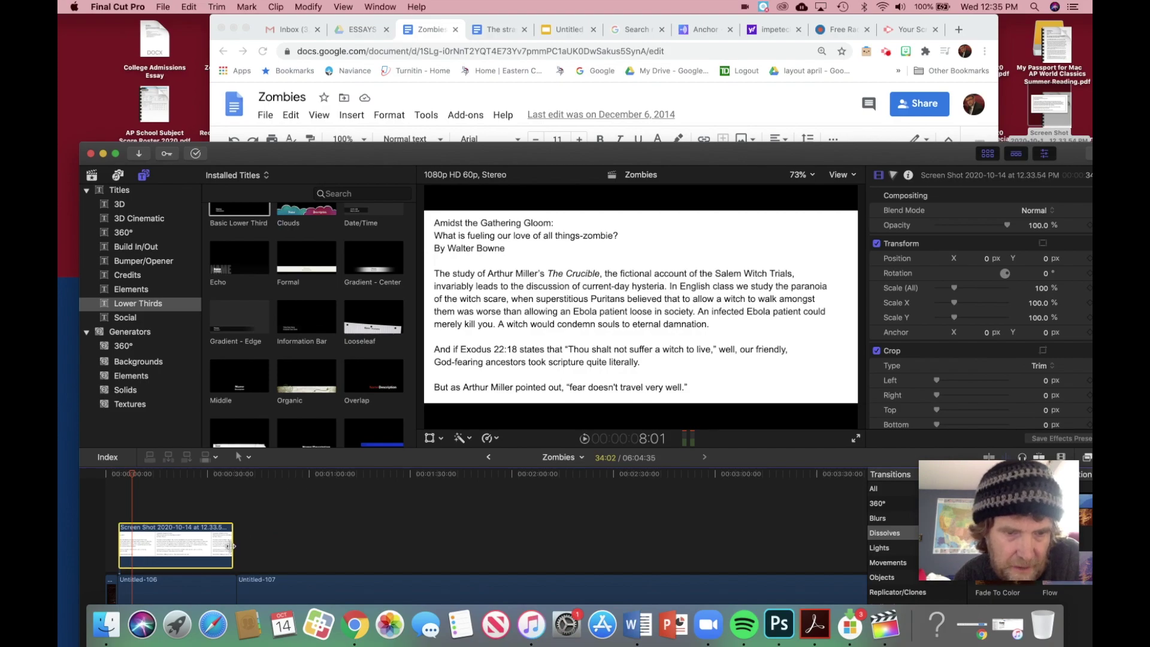
# Step: Move the playhead to about 0:36 and bring up the transform, crop and distort modes
pyautogui.moveTo(132, 476); pyautogui.dragTo(231, 488)
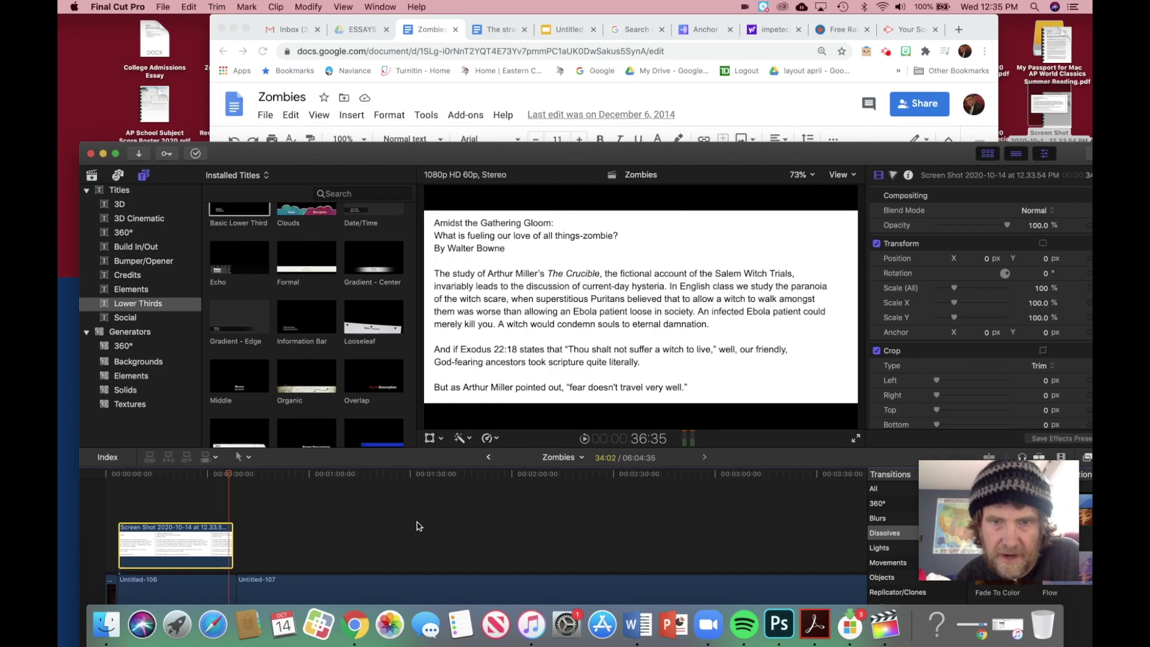
pyautogui.click(506, 361)
pyautogui.click(227, 529)
pyautogui.click(441, 438)
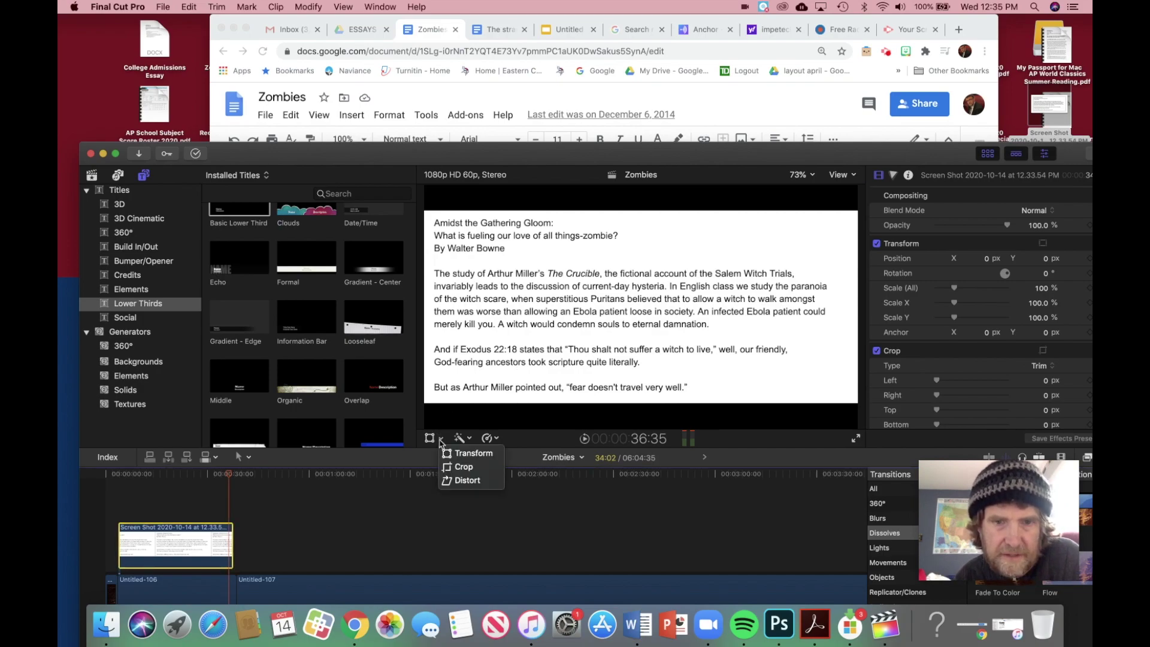
# Step: Scale the essay screenshot to 127.35% with the Transform handle, then maximise the editing window
pyautogui.click(453, 455)
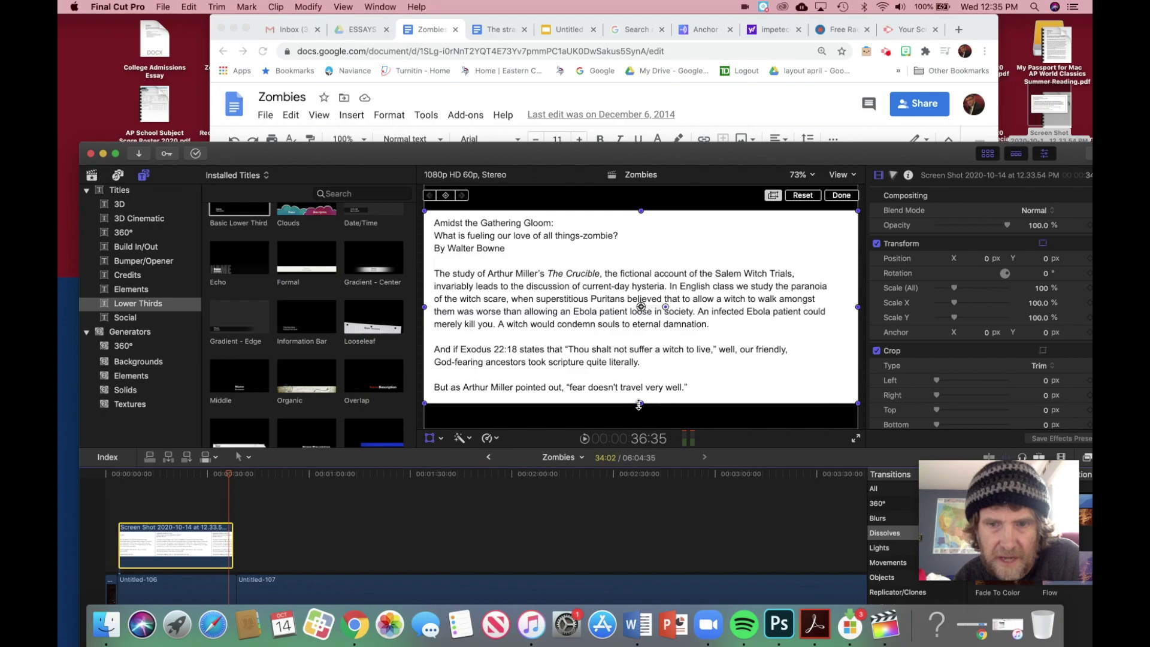
pyautogui.moveTo(640, 405); pyautogui.dragTo(639, 429)
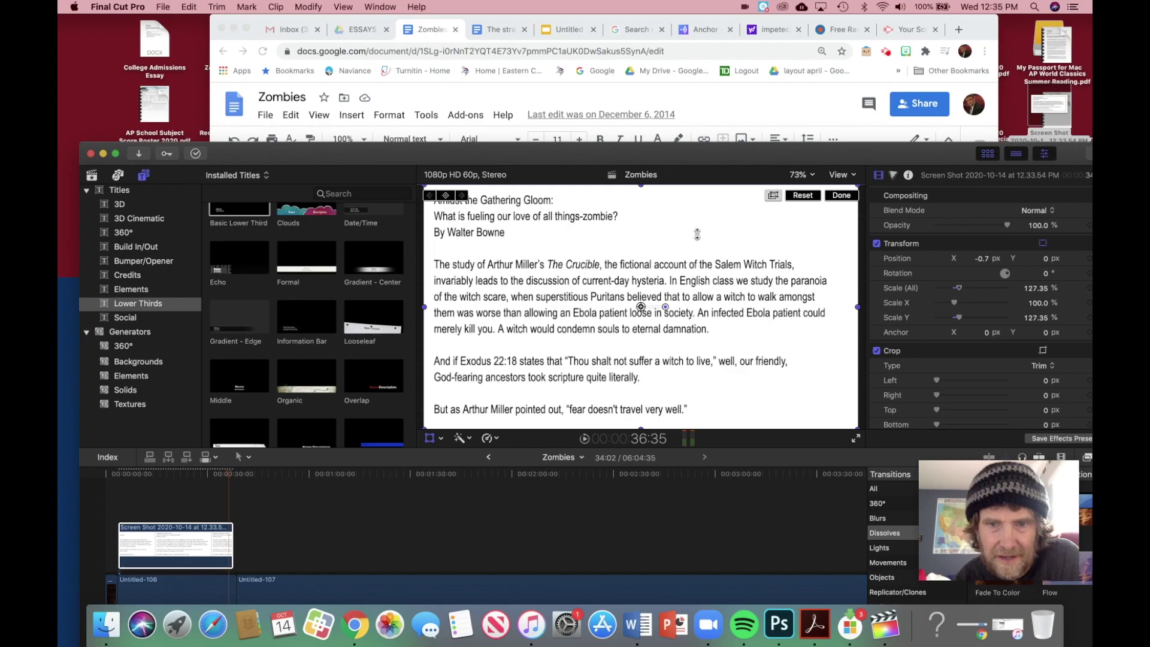
pyautogui.click(231, 476)
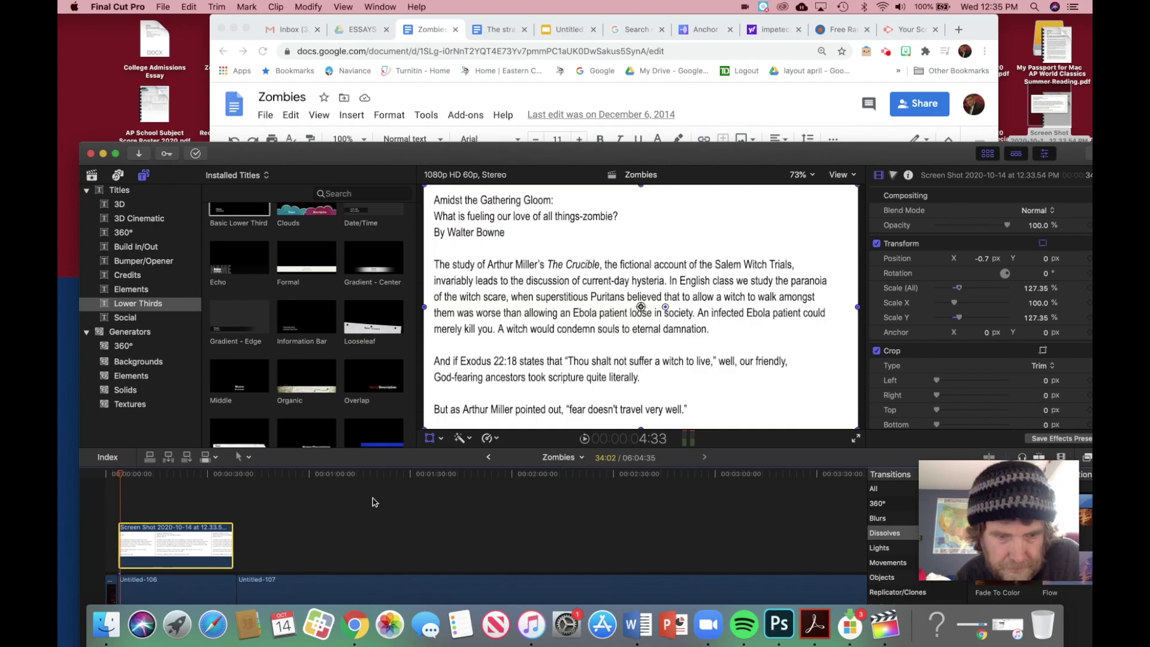
pyautogui.doubleClick(417, 156)
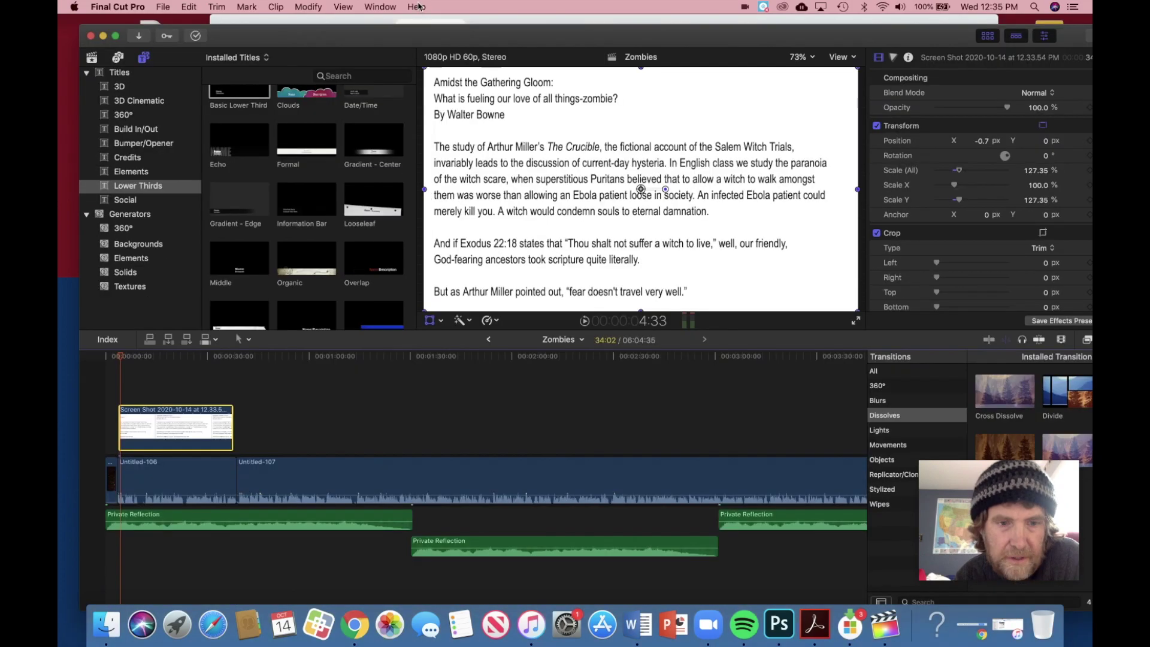
# Step: Stop at about 15 seconds, set the first Private Reflection clip to +2 dB, and nudge the second earlier
pyautogui.press('space')
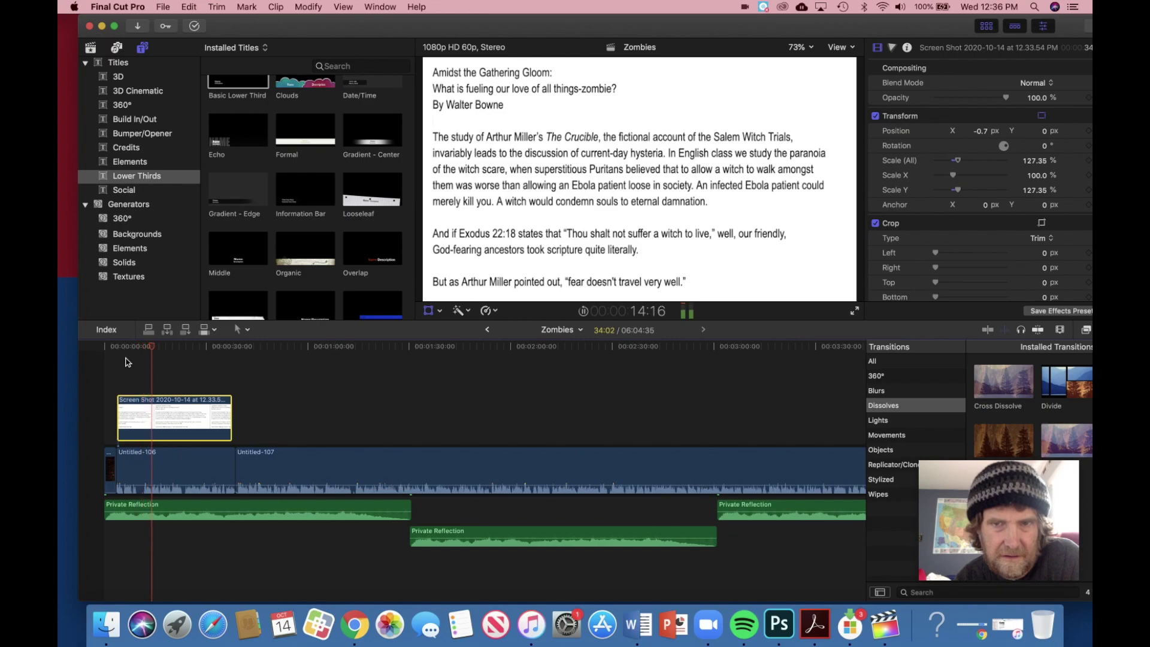
pyautogui.press('space')
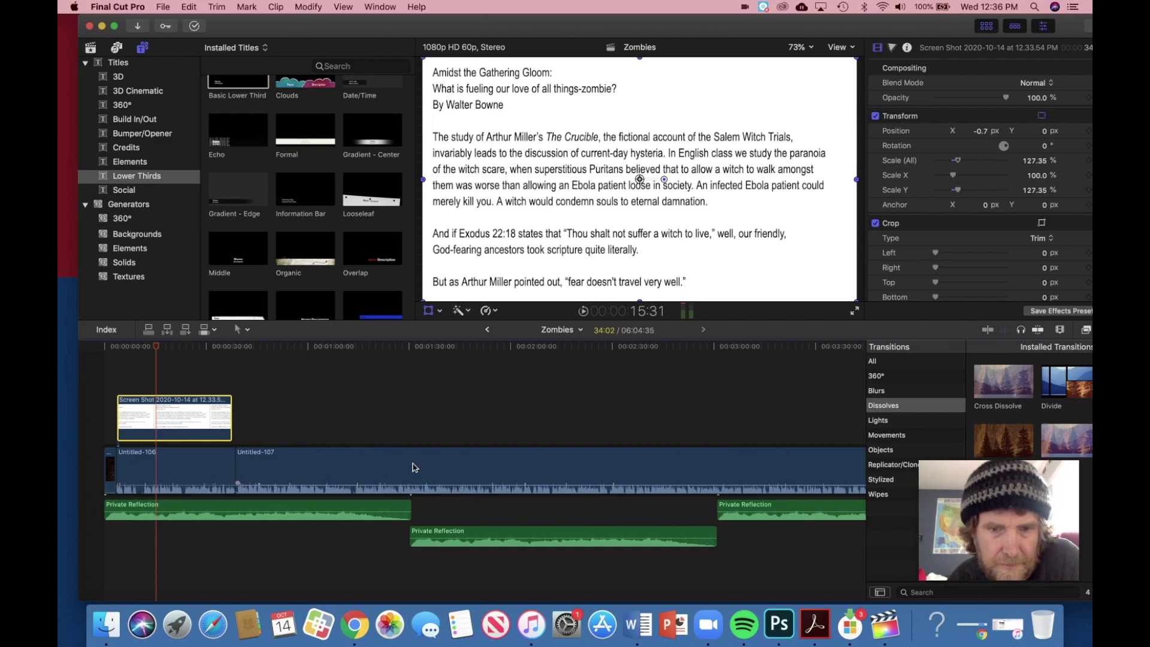
pyautogui.moveTo(358, 513); pyautogui.dragTo(358, 512)
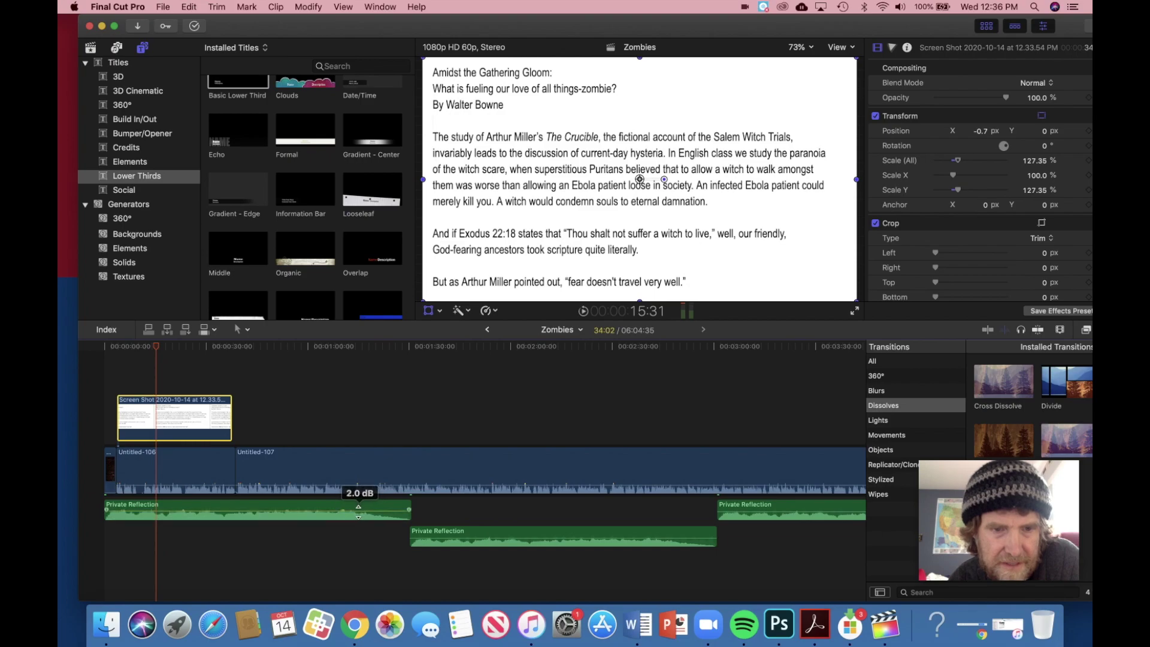
pyautogui.moveTo(452, 535); pyautogui.dragTo(439, 535)
pyautogui.moveTo(435, 534); pyautogui.dragTo(434, 534)
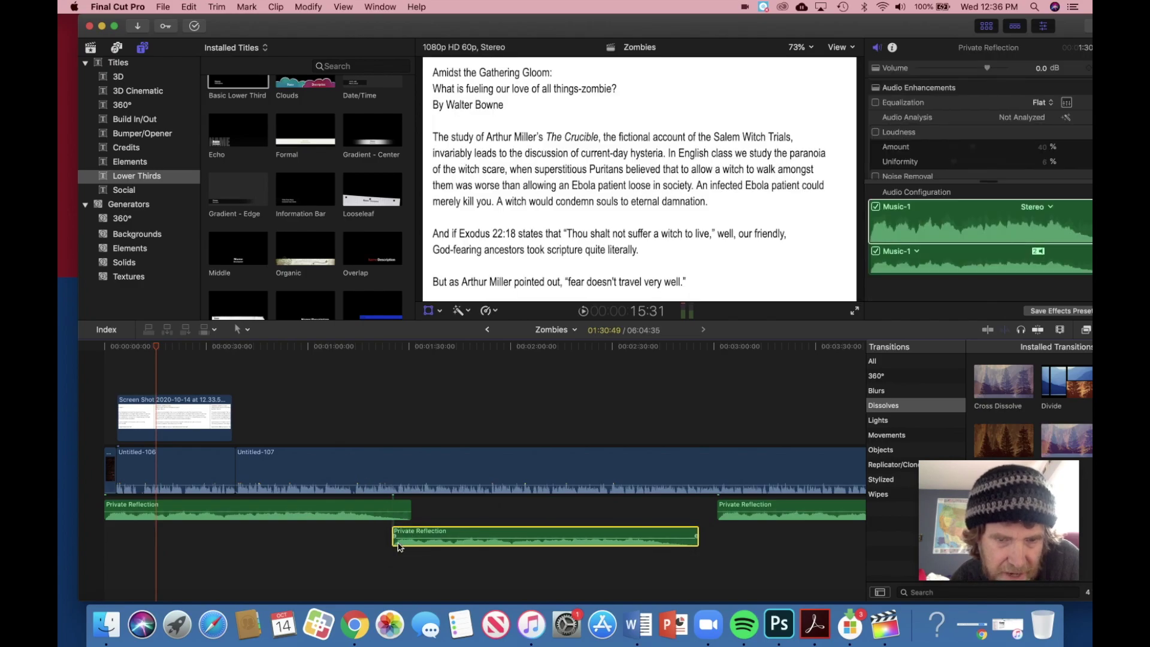
# Step: Move the last Private Reflection clip earlier into the lower lane and apply an Edit menu command
pyautogui.click(795, 506)
pyautogui.moveTo(795, 506); pyautogui.dragTo(747, 508)
pyautogui.hscroll(10, 659, 515)
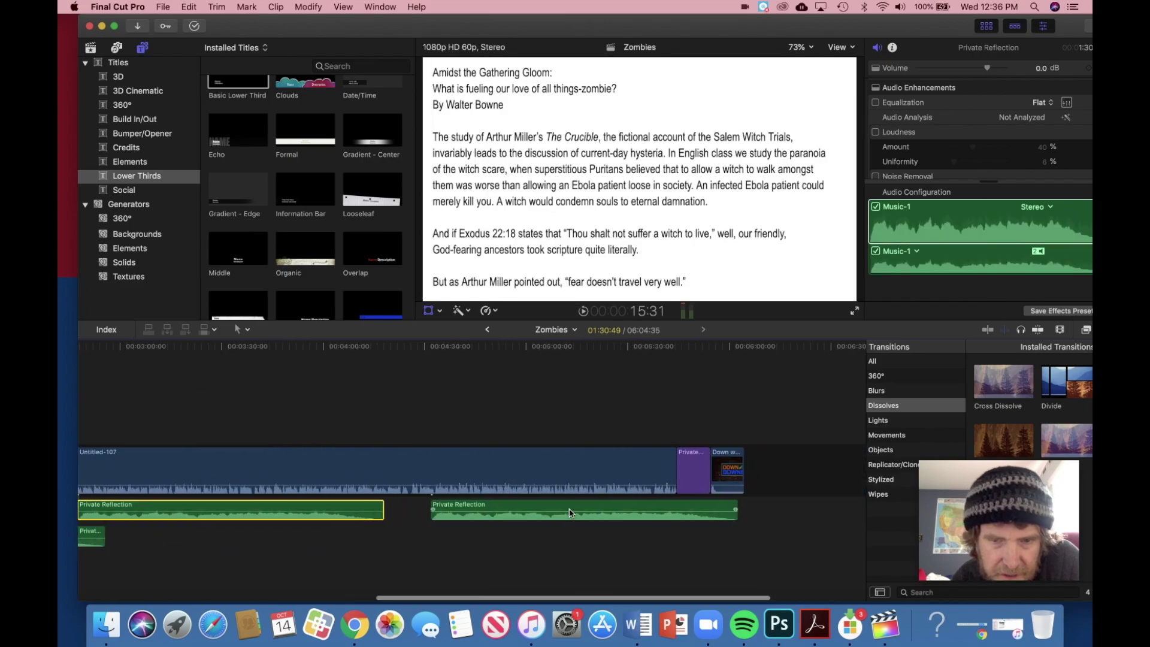
pyautogui.moveTo(561, 522); pyautogui.dragTo(498, 537)
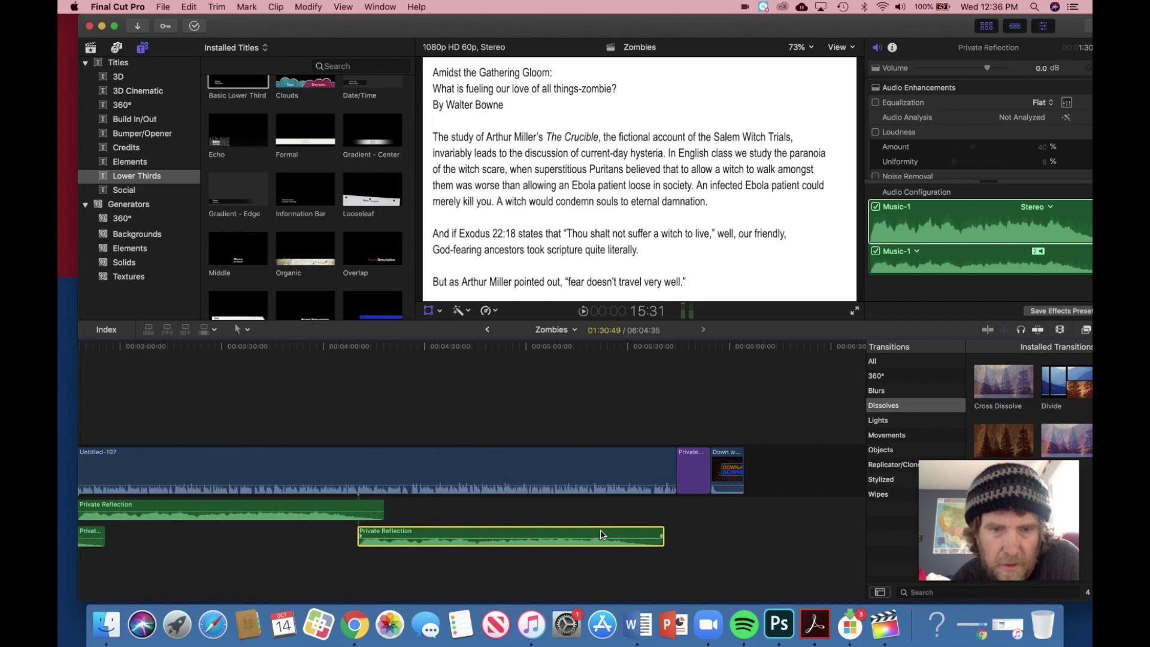
pyautogui.click(188, 6)
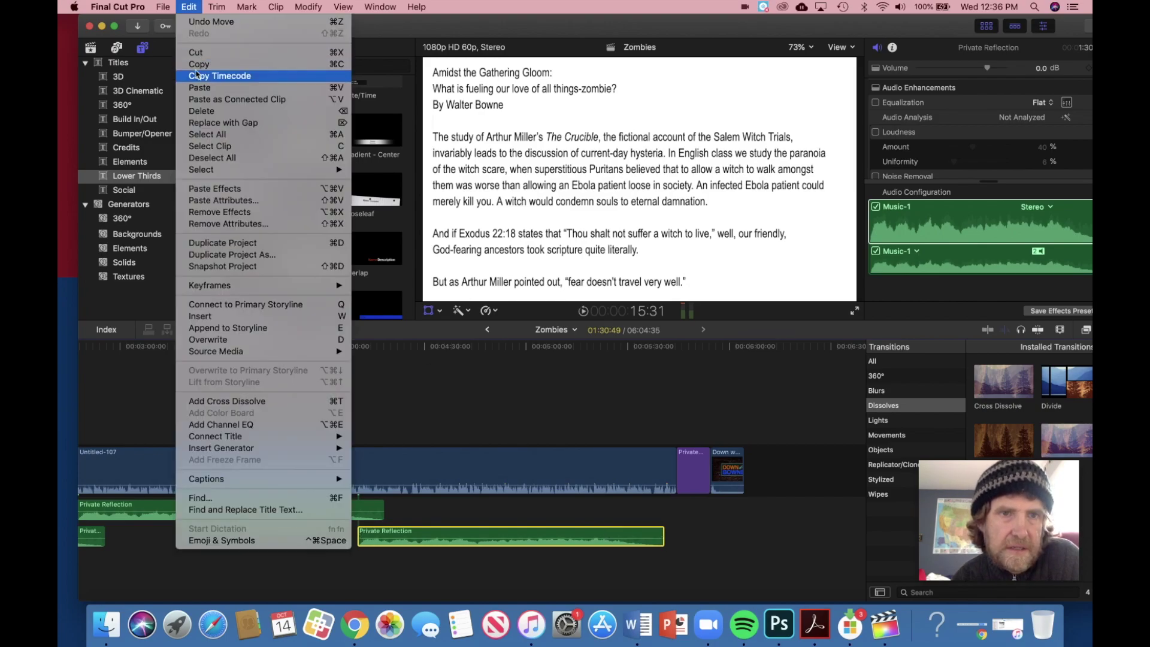
pyautogui.click(198, 65)
# Step: Trim the music clip's end back to just past the Down with Bowne title, near the narration's end
pyautogui.click(667, 526)
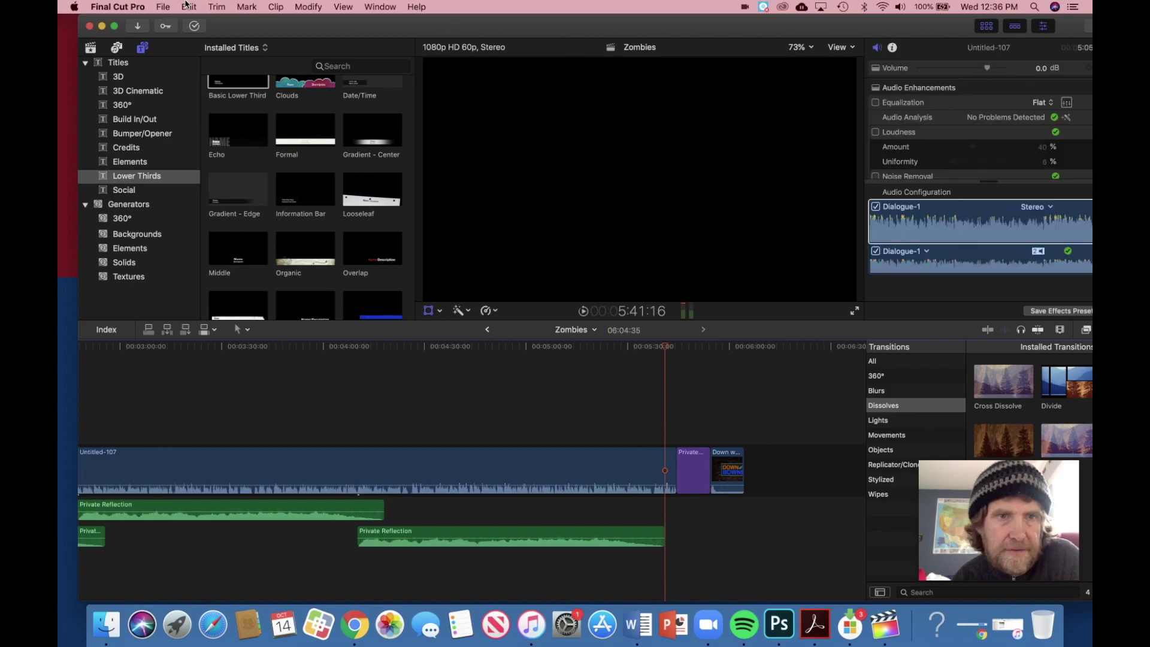
pyautogui.click(187, 6)
pyautogui.click(198, 84)
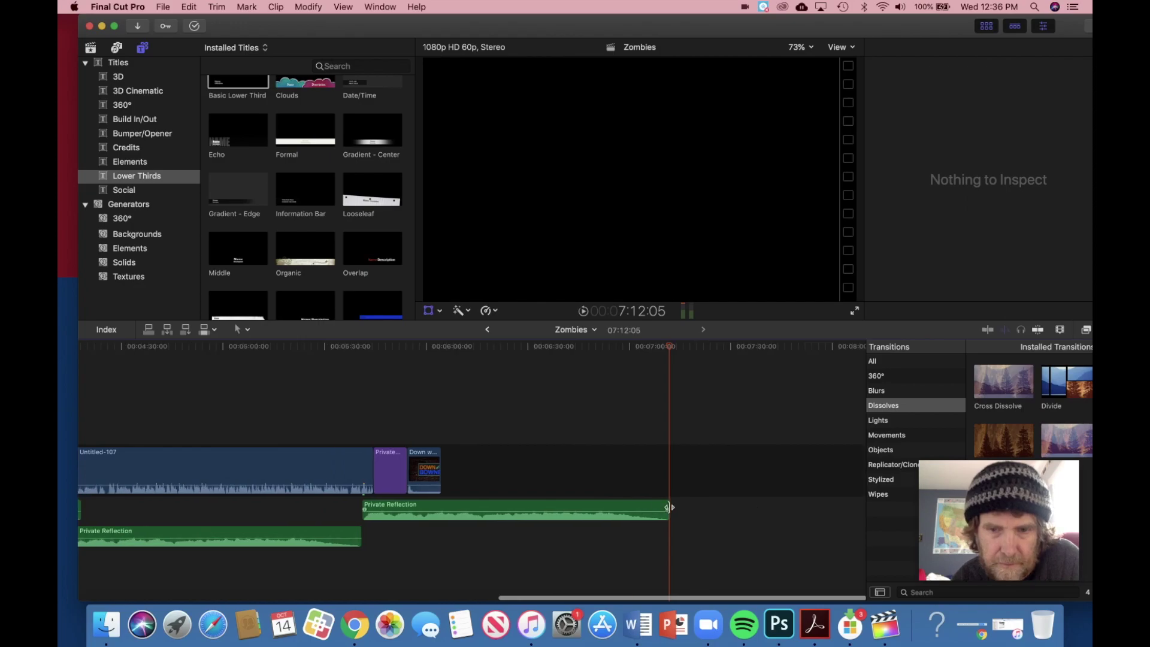
pyautogui.moveTo(669, 507); pyautogui.dragTo(462, 510)
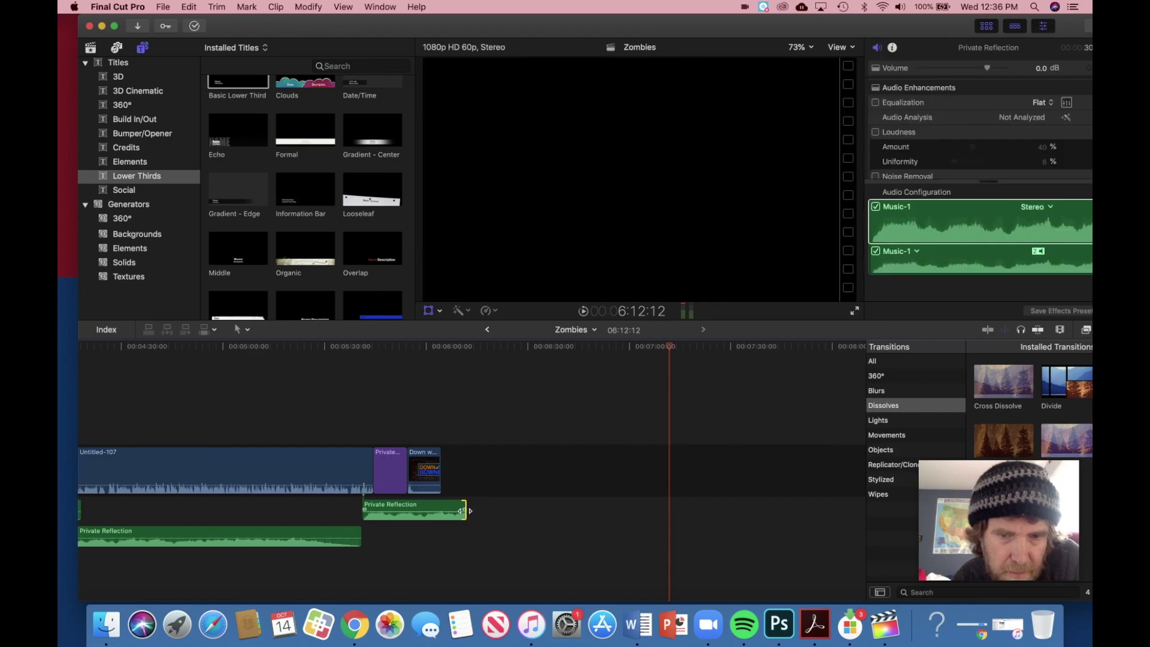
pyautogui.click(461, 510)
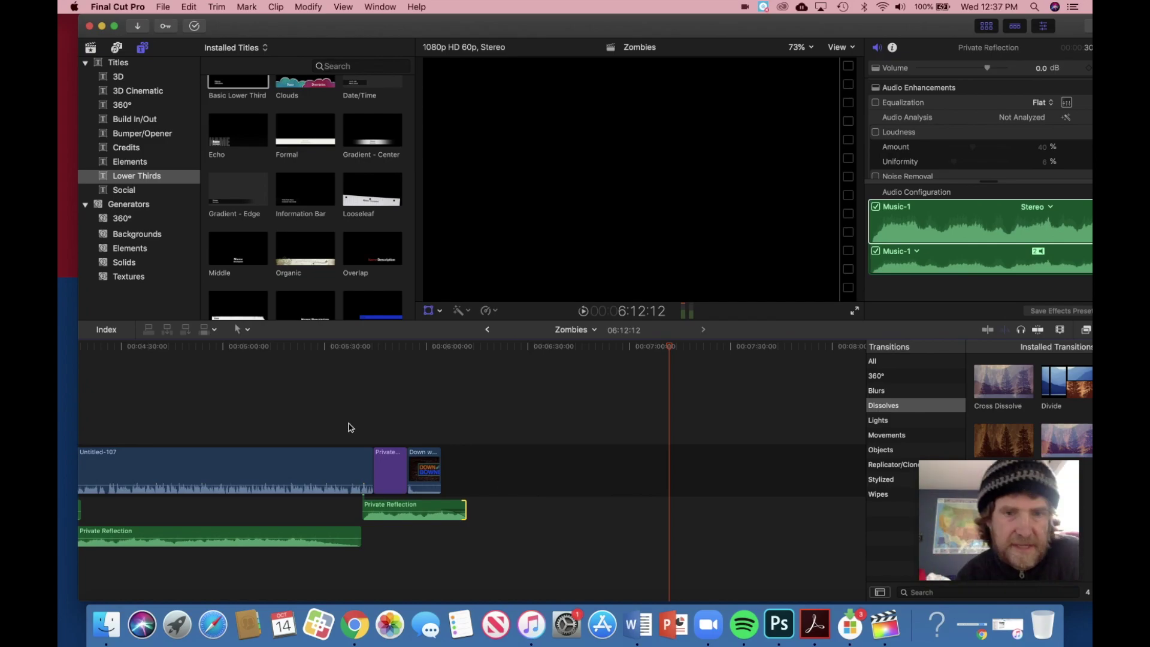
pyautogui.hscroll(-15, 307, 409)
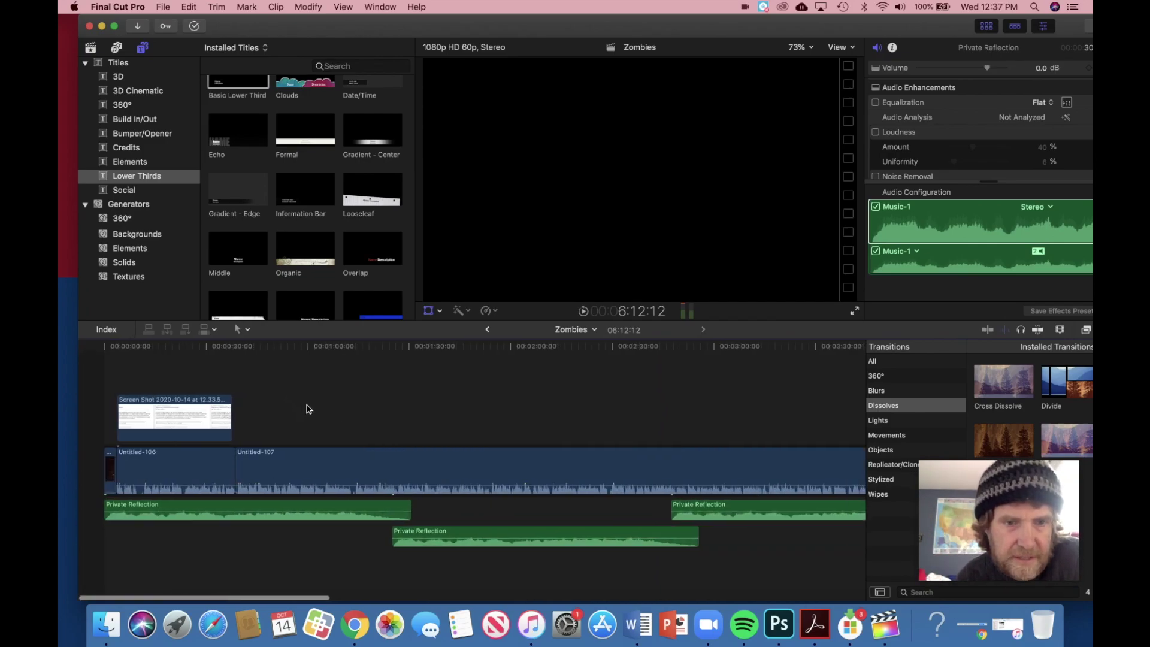
# Step: Play the project briefly from about the one-minute mark to preview it
pyautogui.click(307, 405)
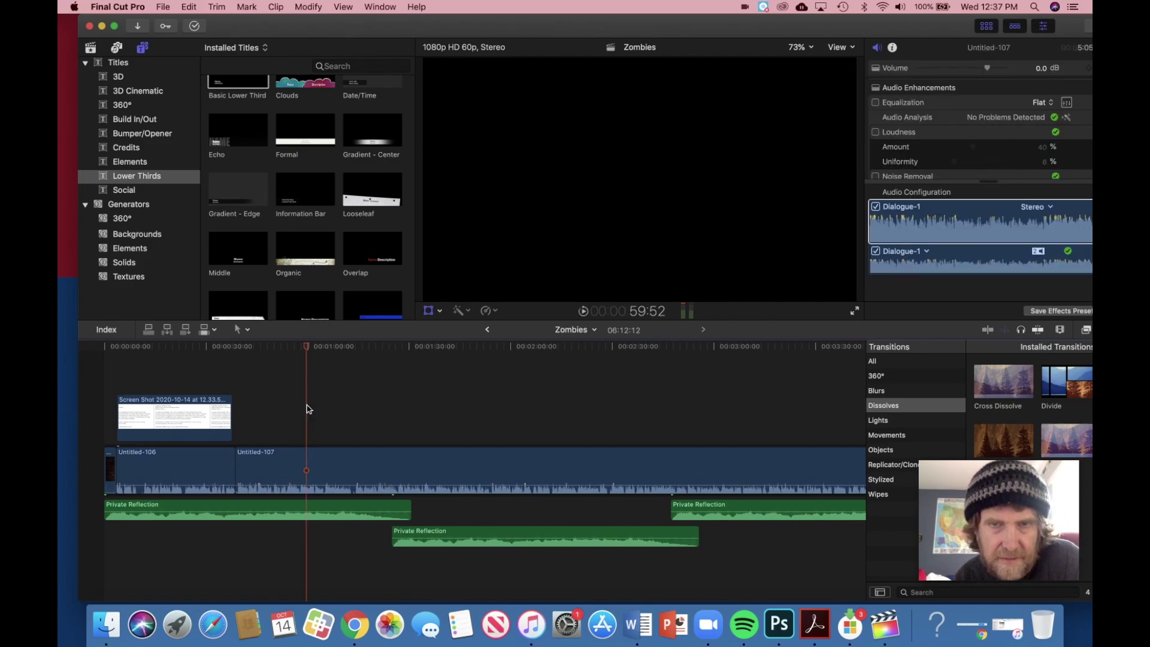
pyautogui.press('space')
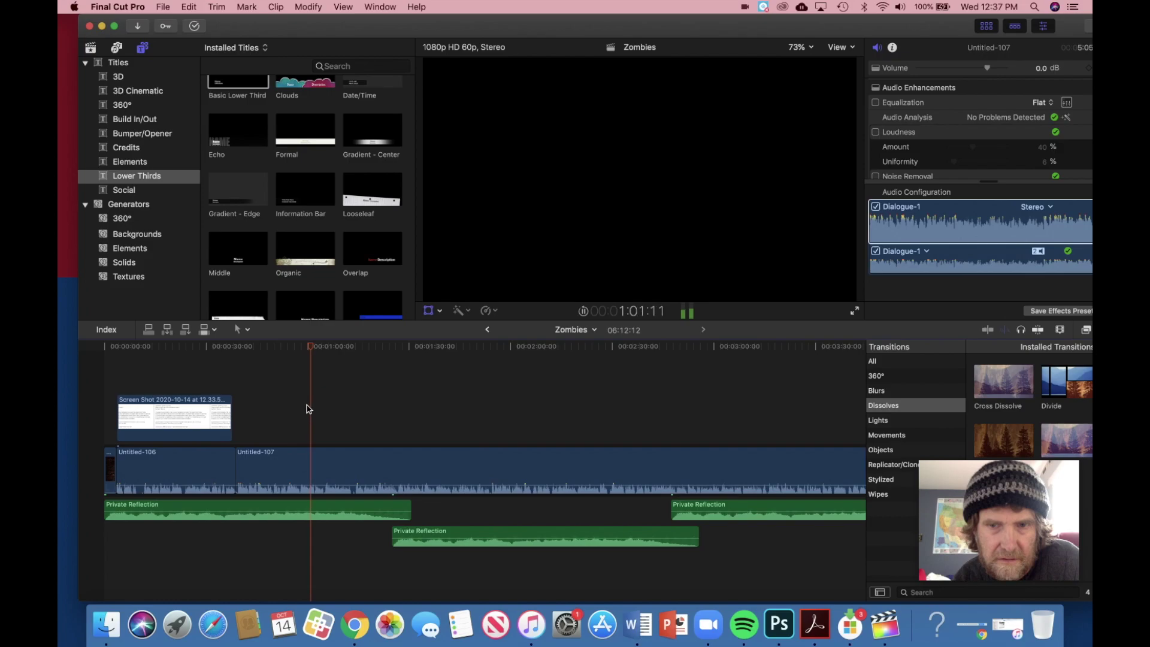
pyautogui.press('space')
pyautogui.moveTo(331, 509); pyautogui.dragTo(330, 512)
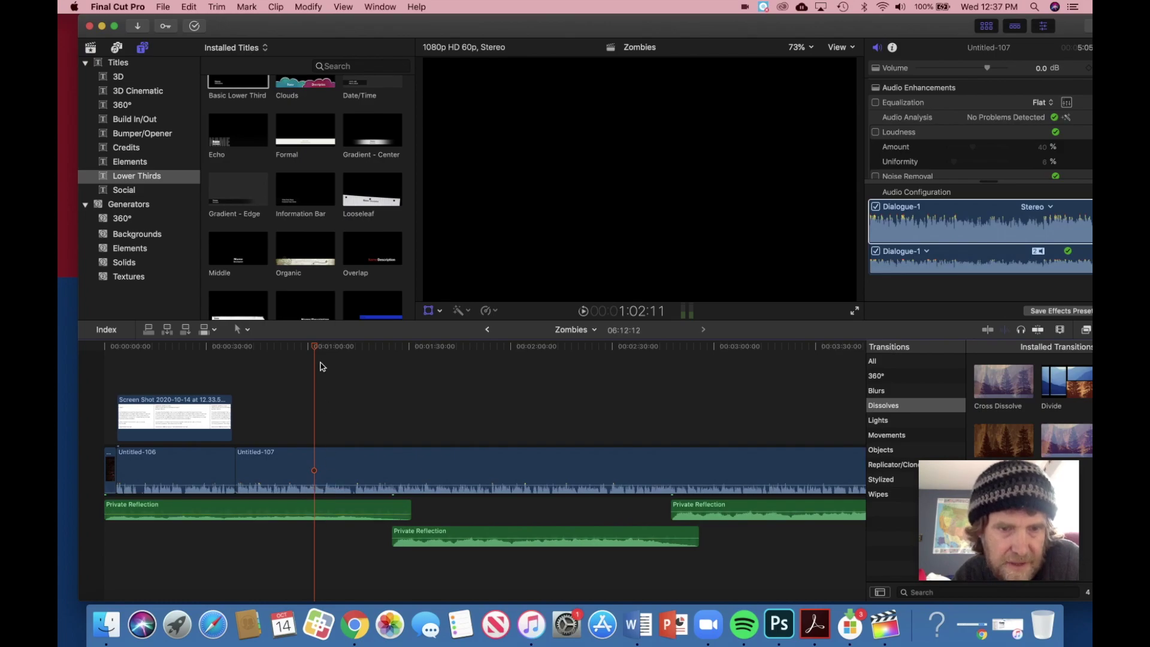
# Step: Blade the opening Private Reflection clip at the 0:14 playhead with Trim > Blade
pyautogui.moveTo(240, 347); pyautogui.dragTo(152, 348)
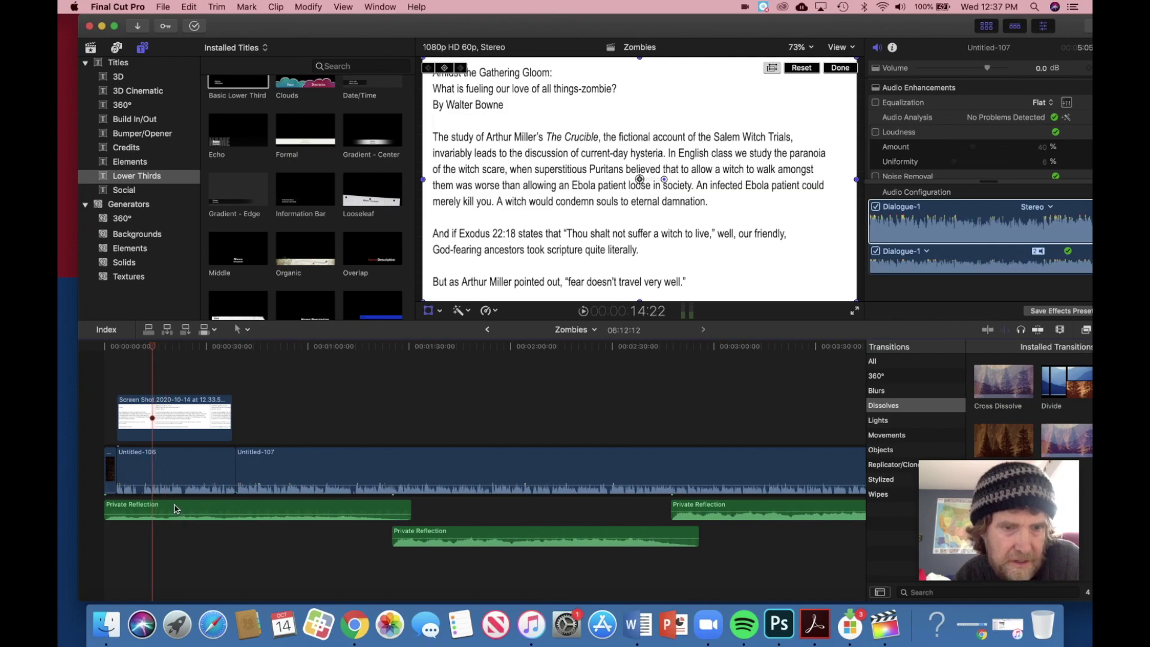
pyautogui.click(176, 508)
pyautogui.click(217, 7)
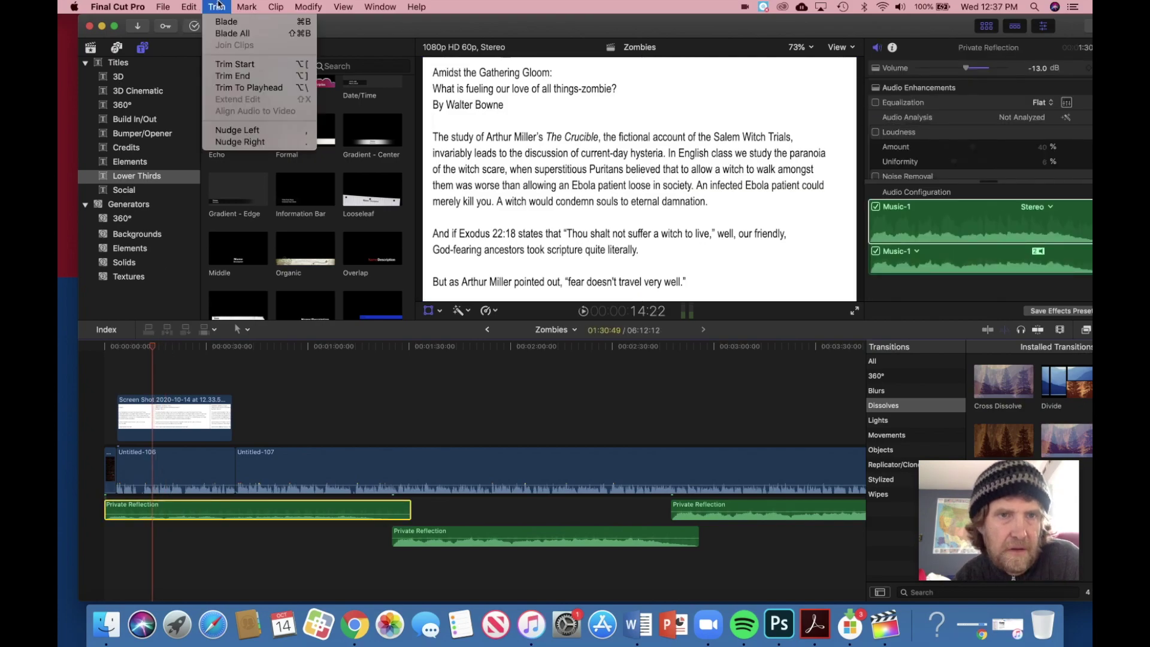
pyautogui.click(226, 23)
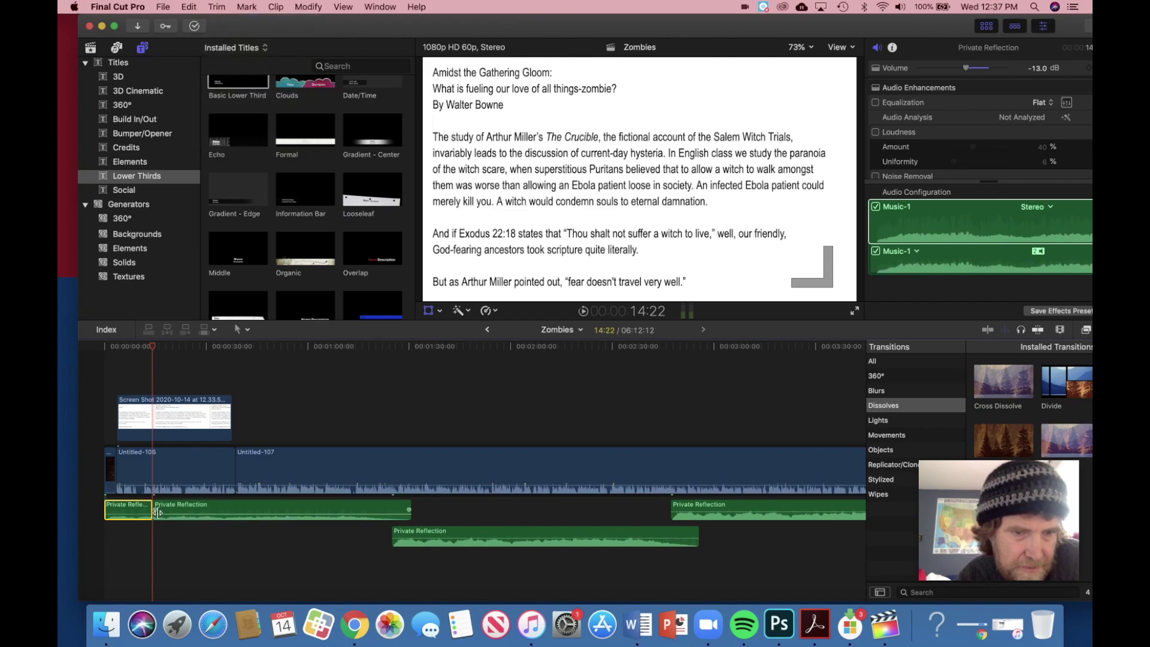
# Step: Lower the middle Private Reflection clip to -14 dB and the later one to -13 dB, then play back
pyautogui.moveTo(155, 511); pyautogui.dragTo(171, 510)
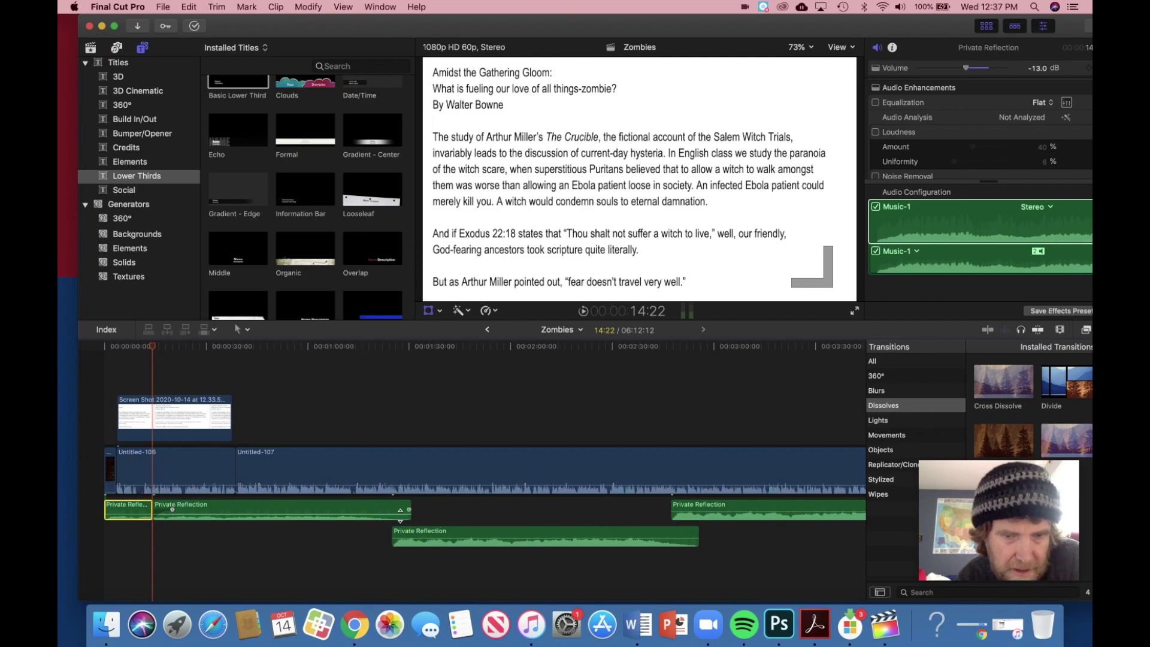
pyautogui.moveTo(466, 539); pyautogui.dragTo(467, 541)
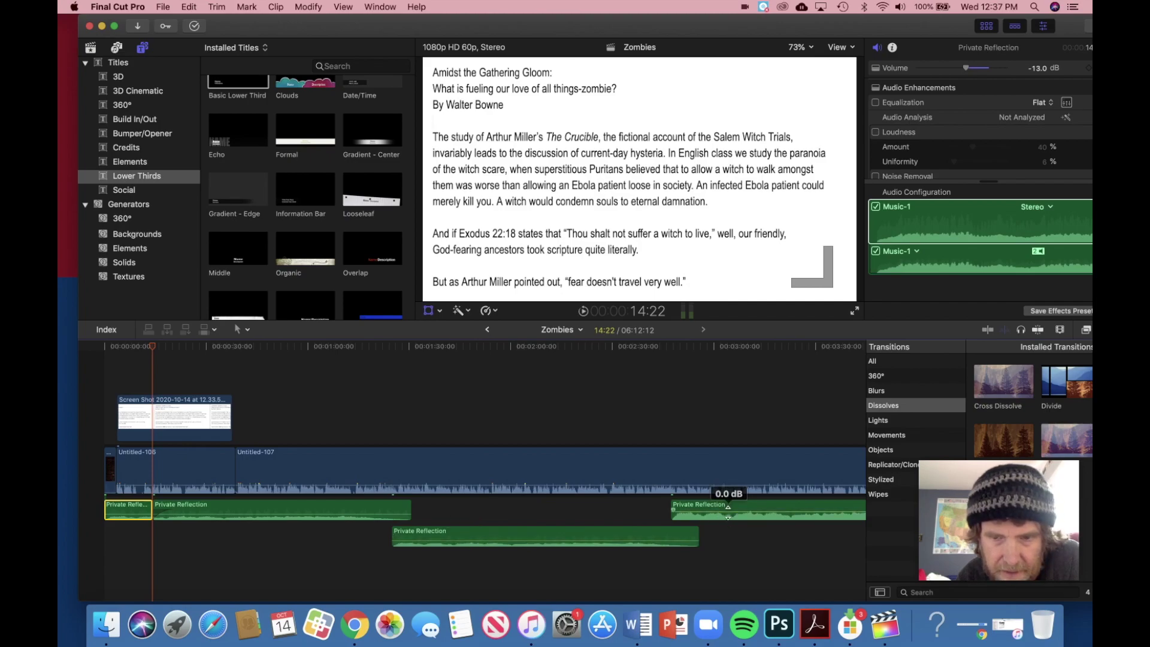
pyautogui.moveTo(727, 511); pyautogui.dragTo(728, 514)
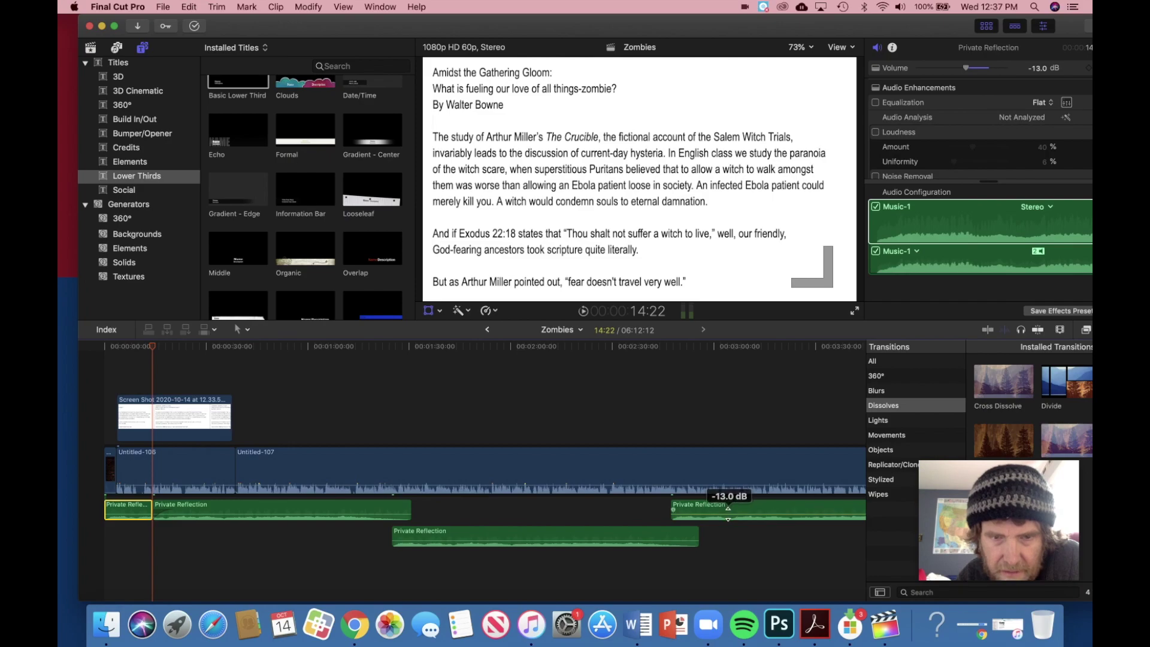
pyautogui.press('space')
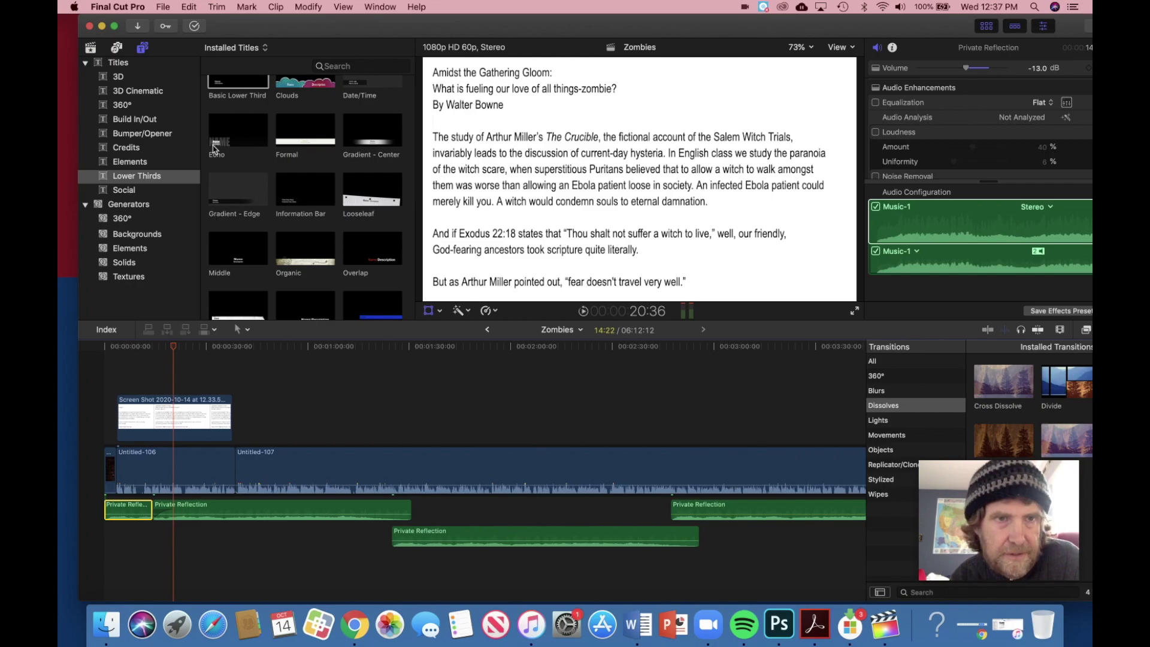
# Step: Share the Zombies project as a Master File, Audio Only MP3, saved to My Passport for Mac
pyautogui.click(163, 6)
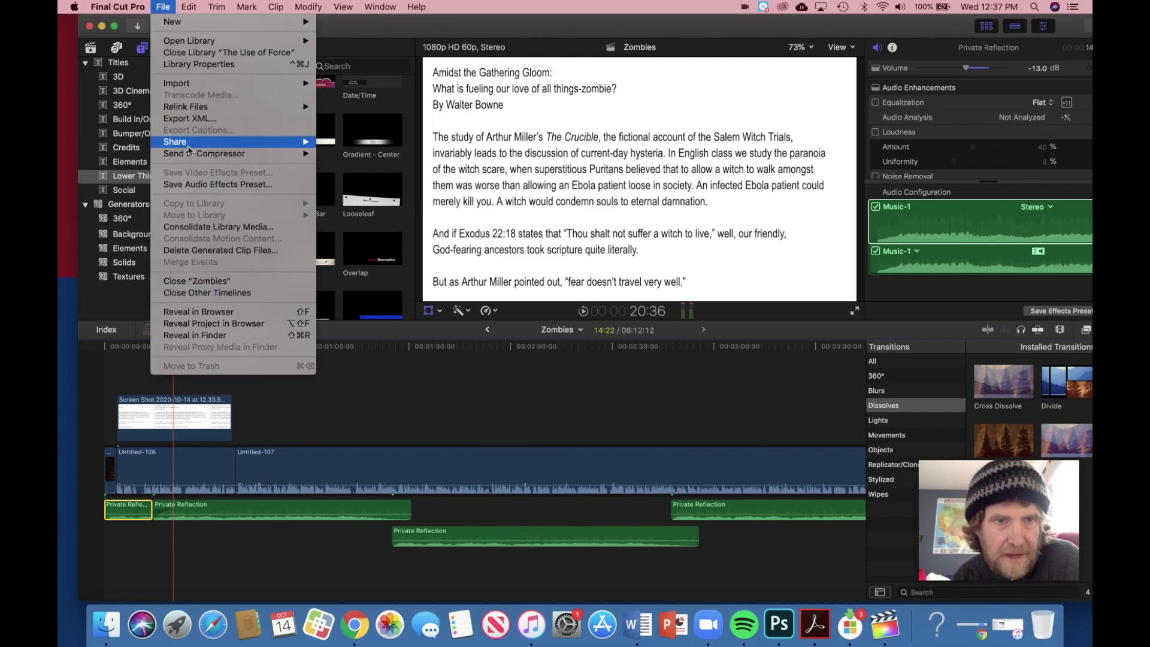
pyautogui.moveTo(190, 143)
pyautogui.click(384, 157)
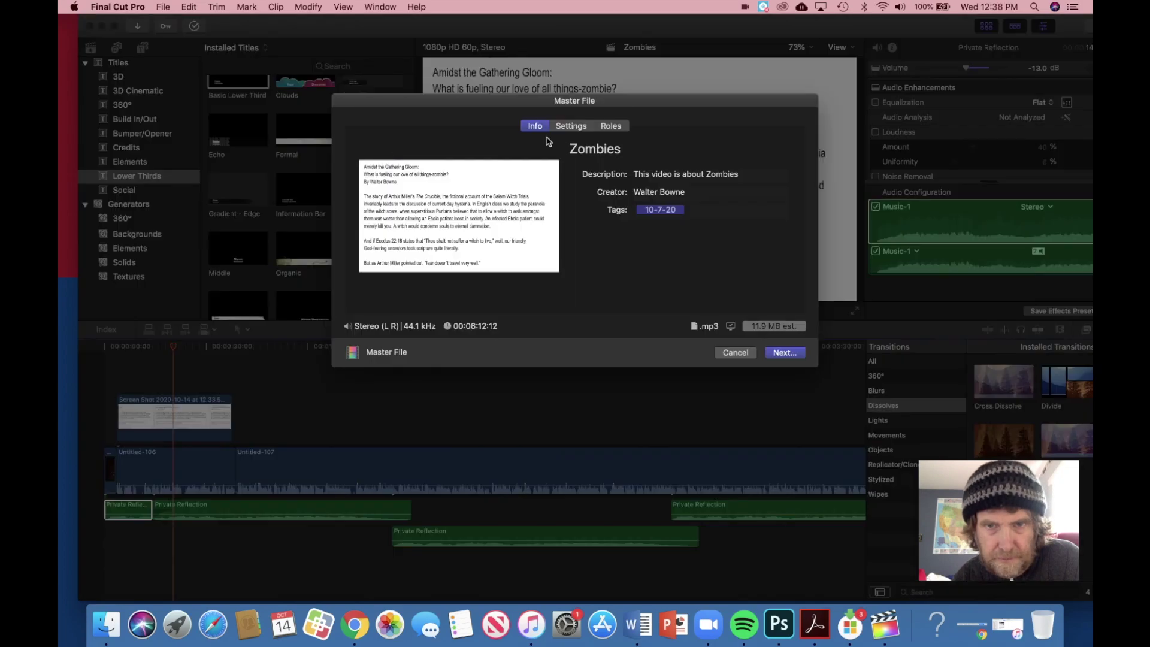
pyautogui.click(571, 127)
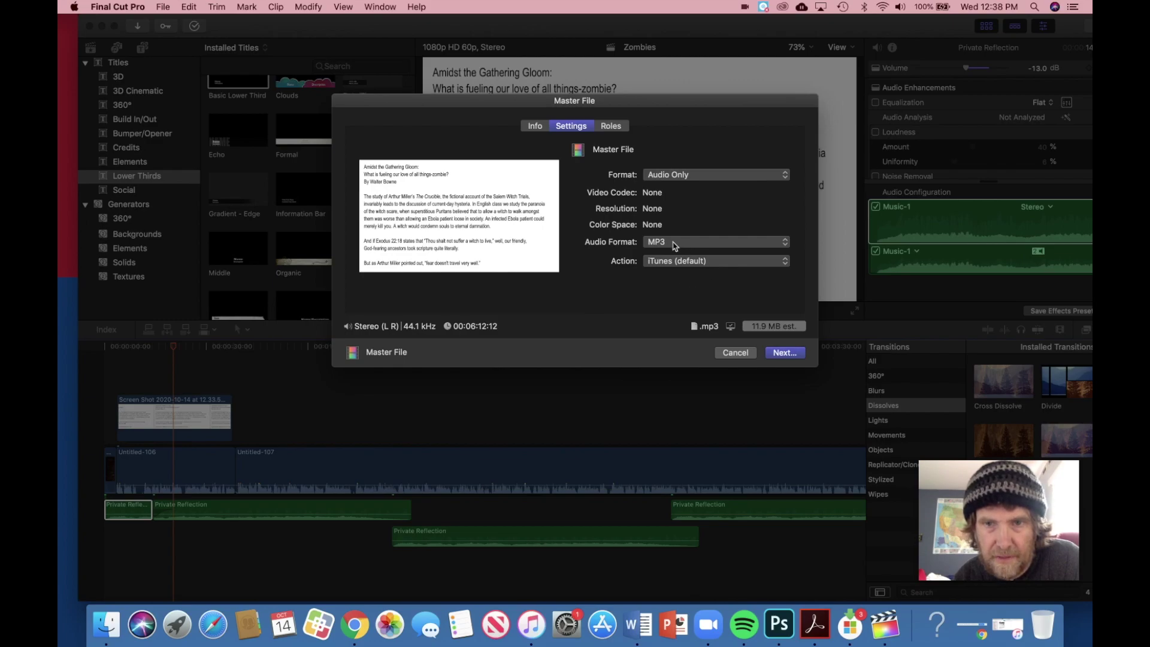
pyautogui.click(783, 353)
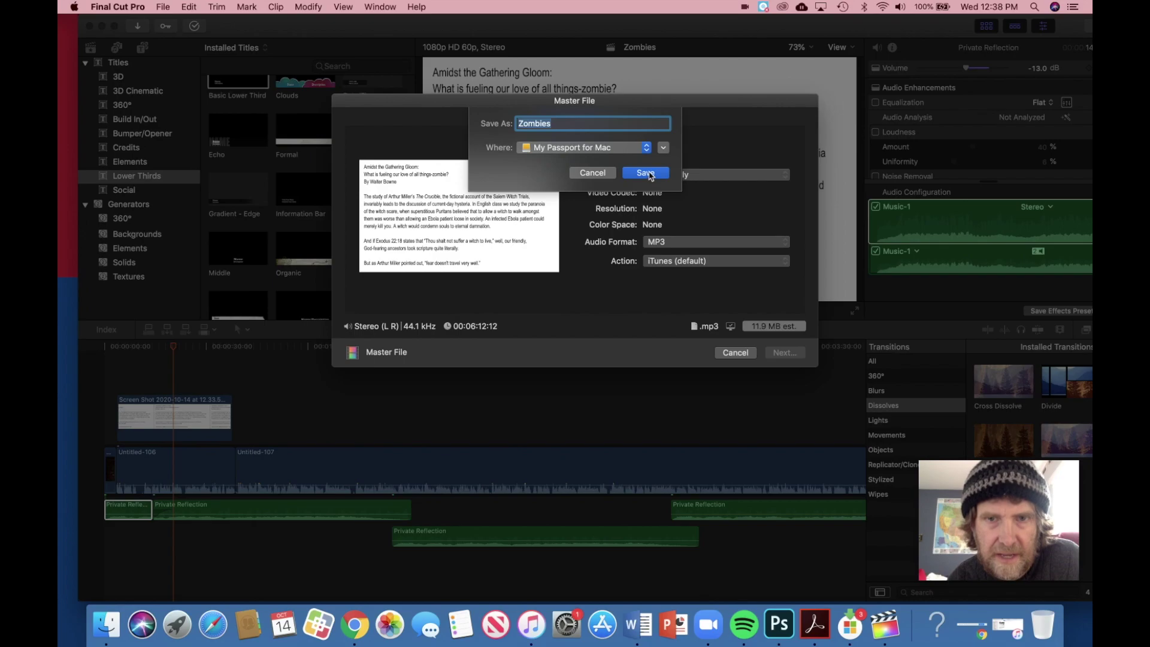
pyautogui.click(653, 173)
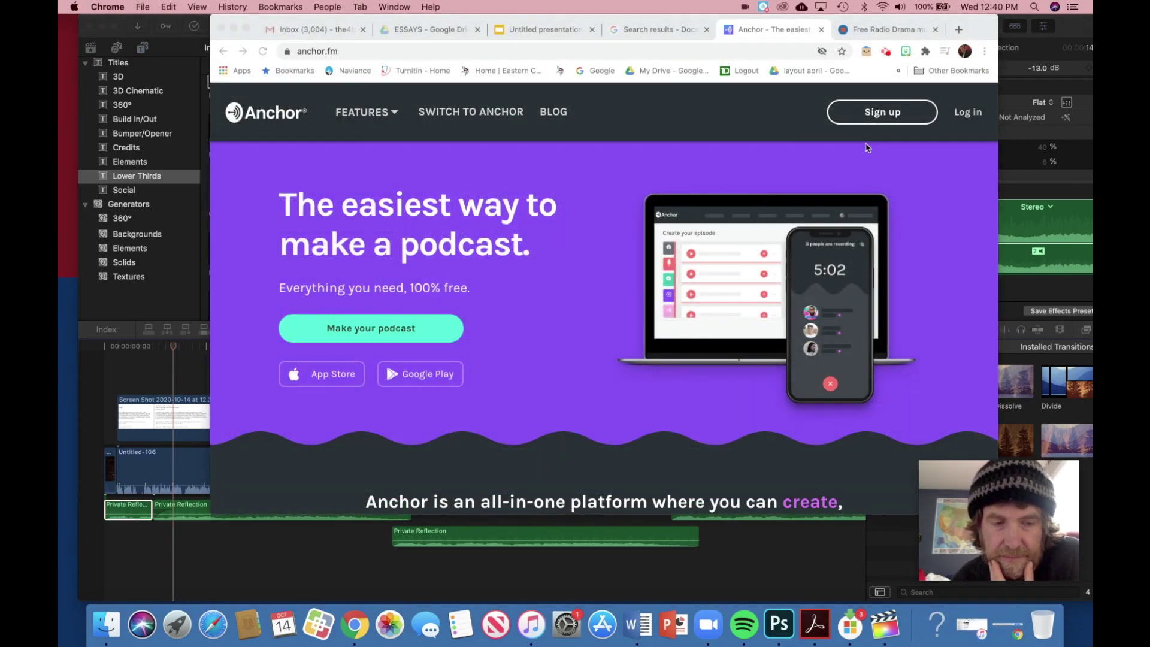
# Step: Log in to the existing Anchor account using the autofilled e-mail and password to reach the dashboard
pyautogui.click(883, 117)
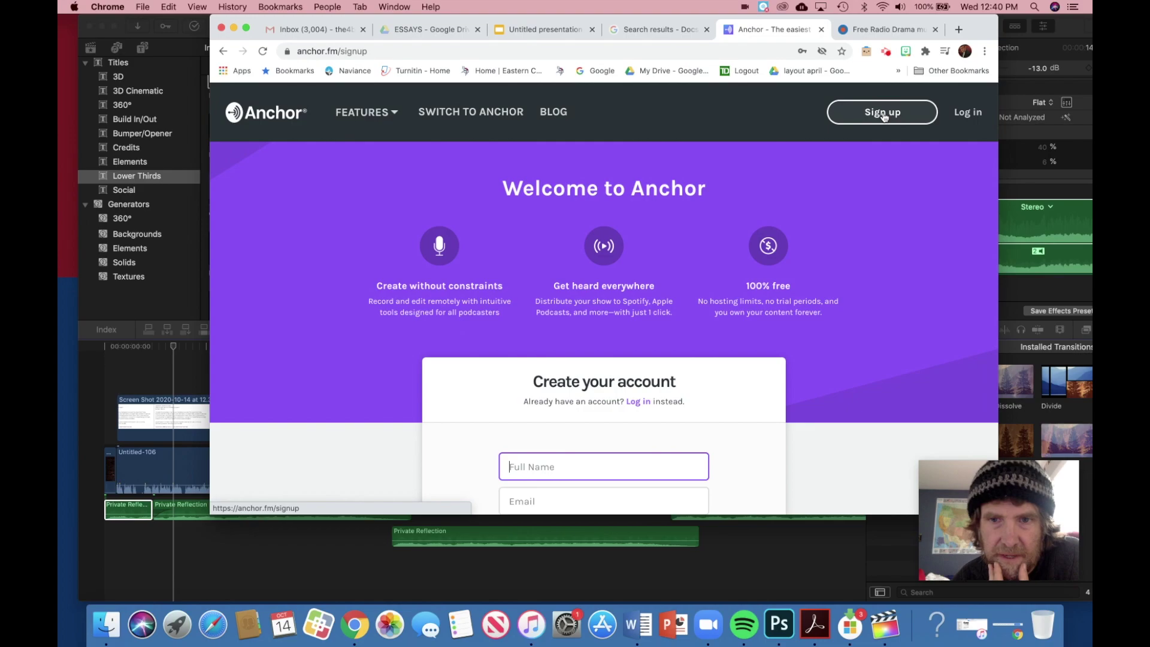
pyautogui.scroll(-2, 613, 370)
pyautogui.click(547, 403)
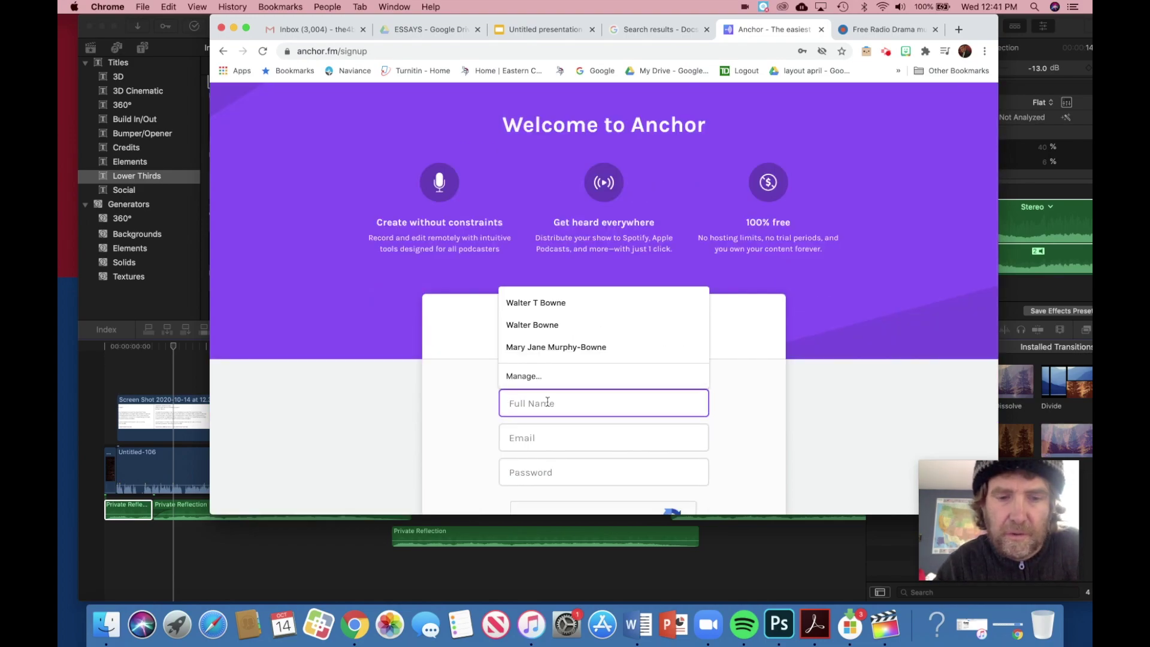
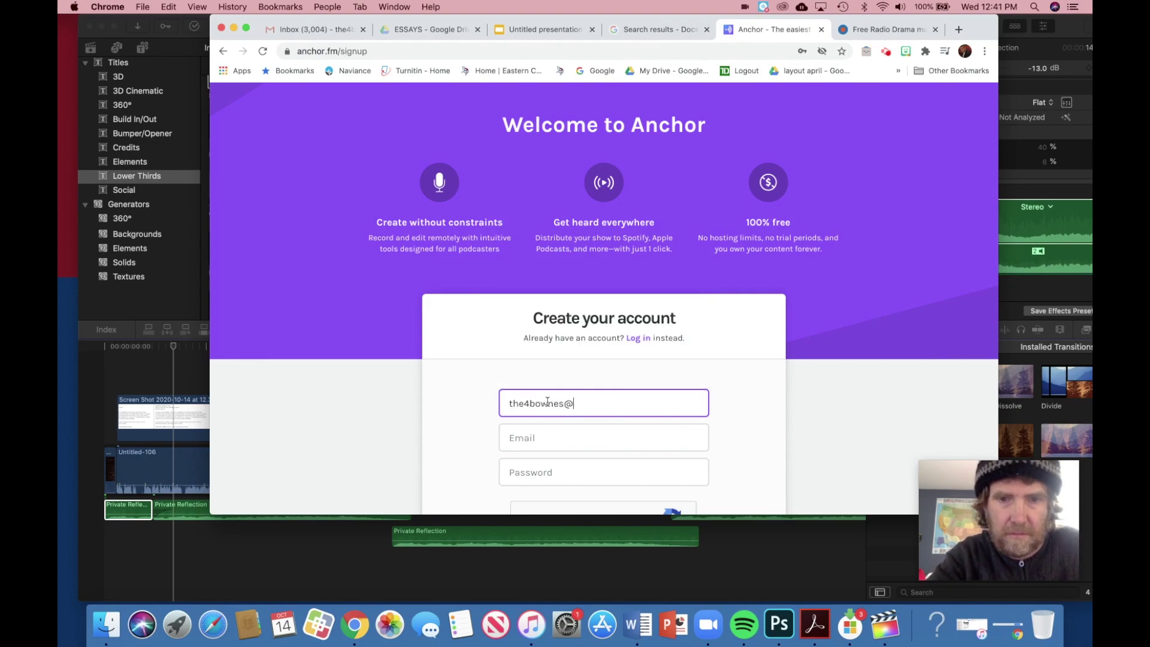
pyautogui.click(638, 338)
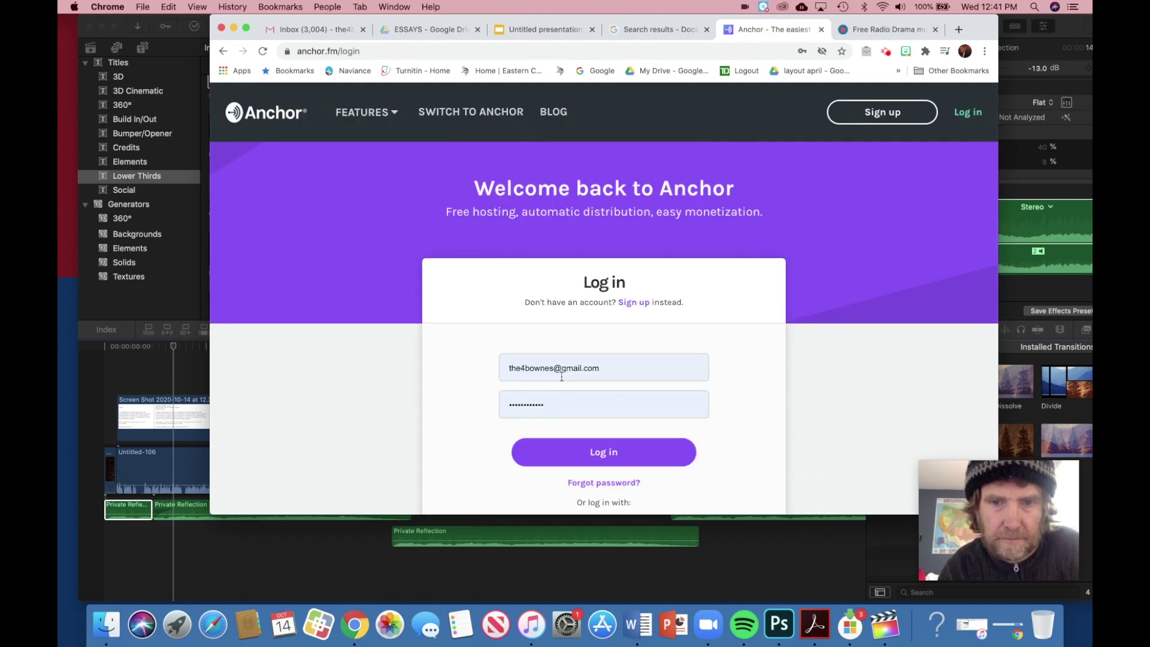
pyautogui.click(600, 453)
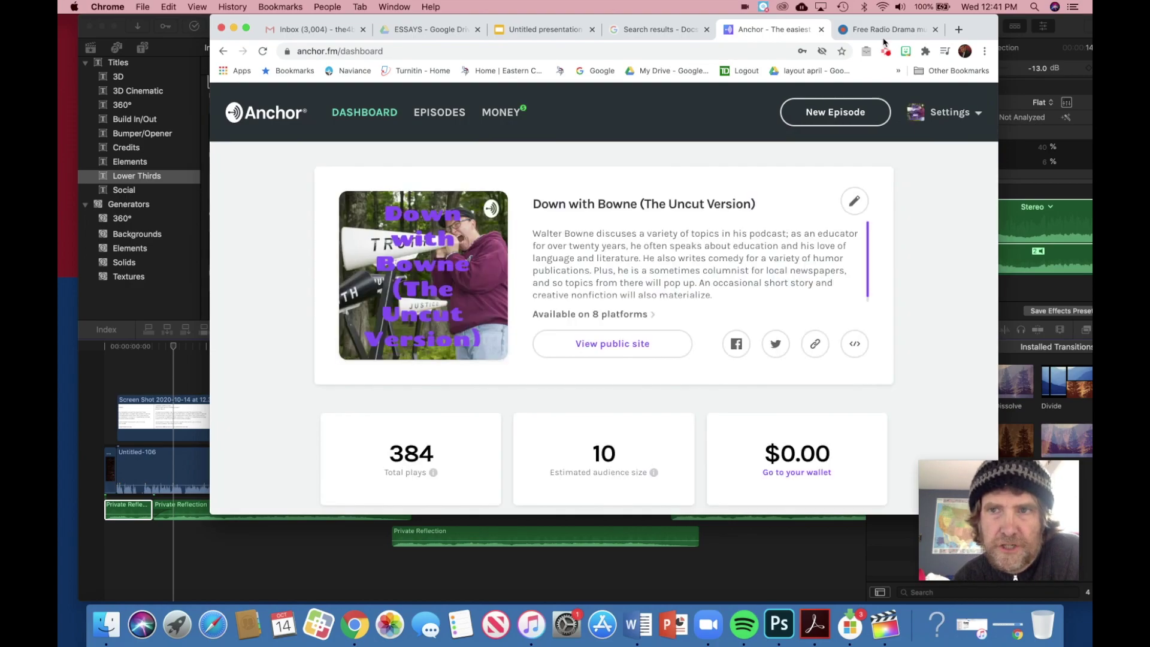
pyautogui.moveTo(978, 29); pyautogui.dragTo(895, 23)
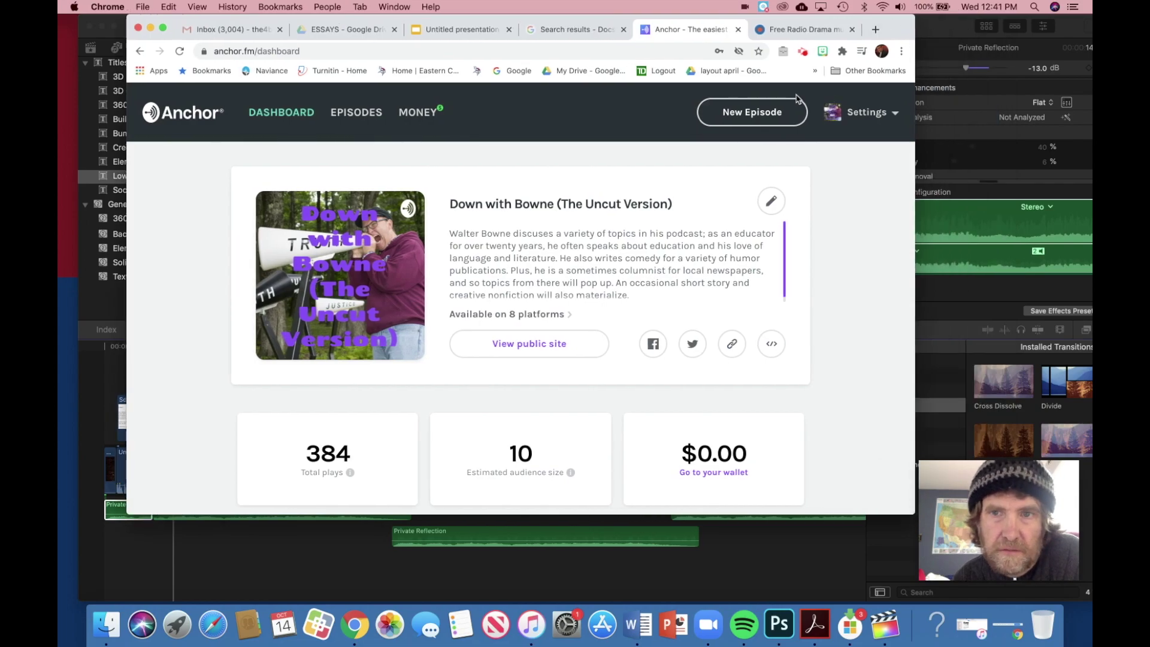
# Step: Start a new Anchor episode and upload Zombies.mp3 from the My Passport for Mac drive
pyautogui.click(754, 115)
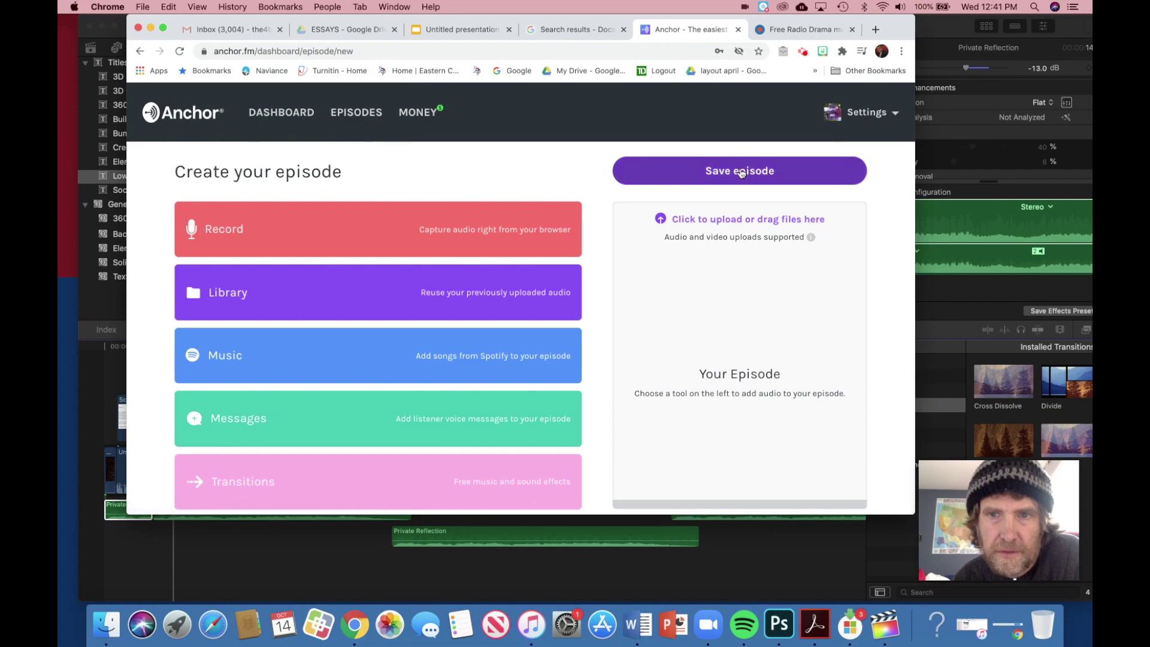
pyautogui.click(945, 34)
pyautogui.moveTo(946, 34); pyautogui.dragTo(918, 123)
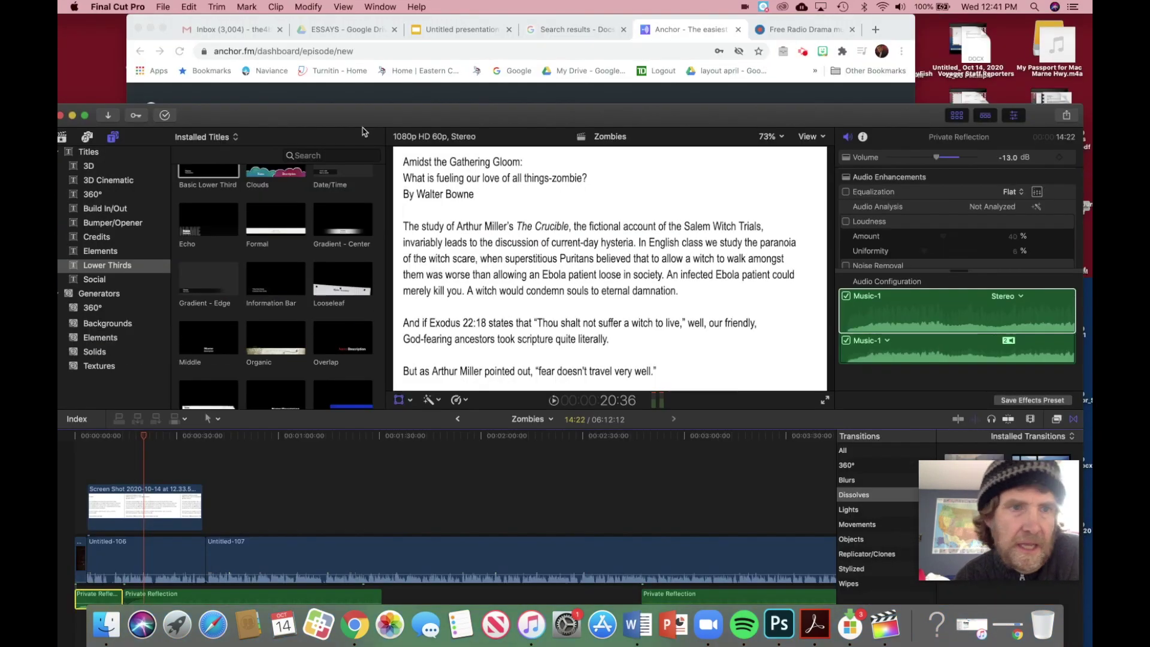
pyautogui.click(72, 116)
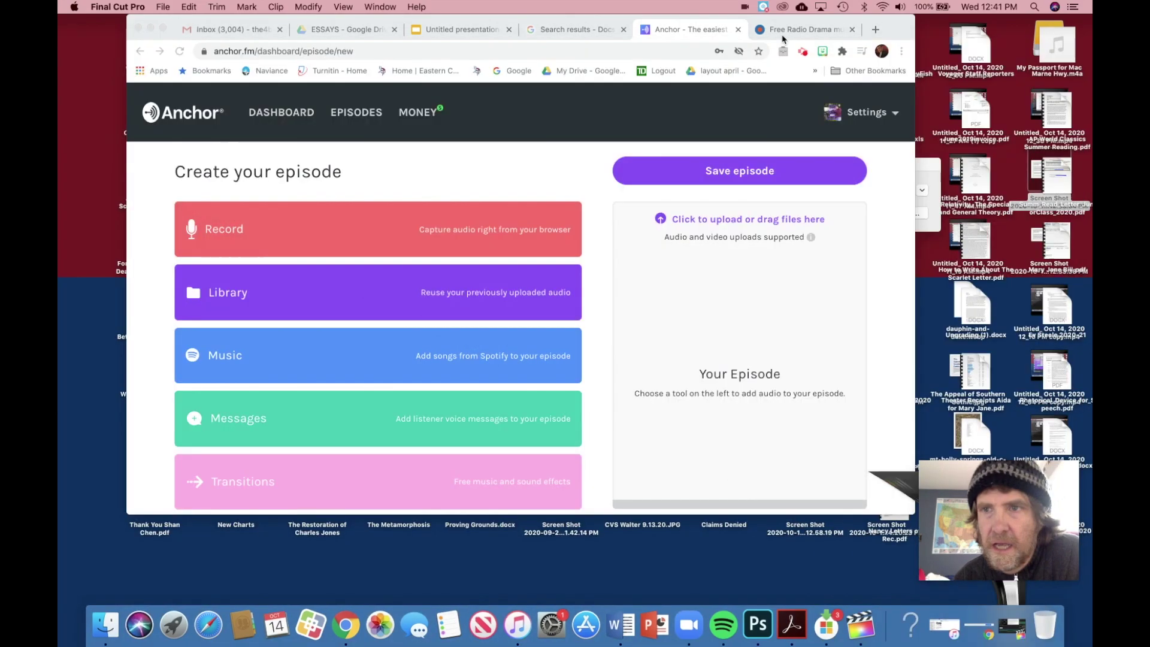
pyautogui.click(1042, 29)
pyautogui.doubleClick(1043, 28)
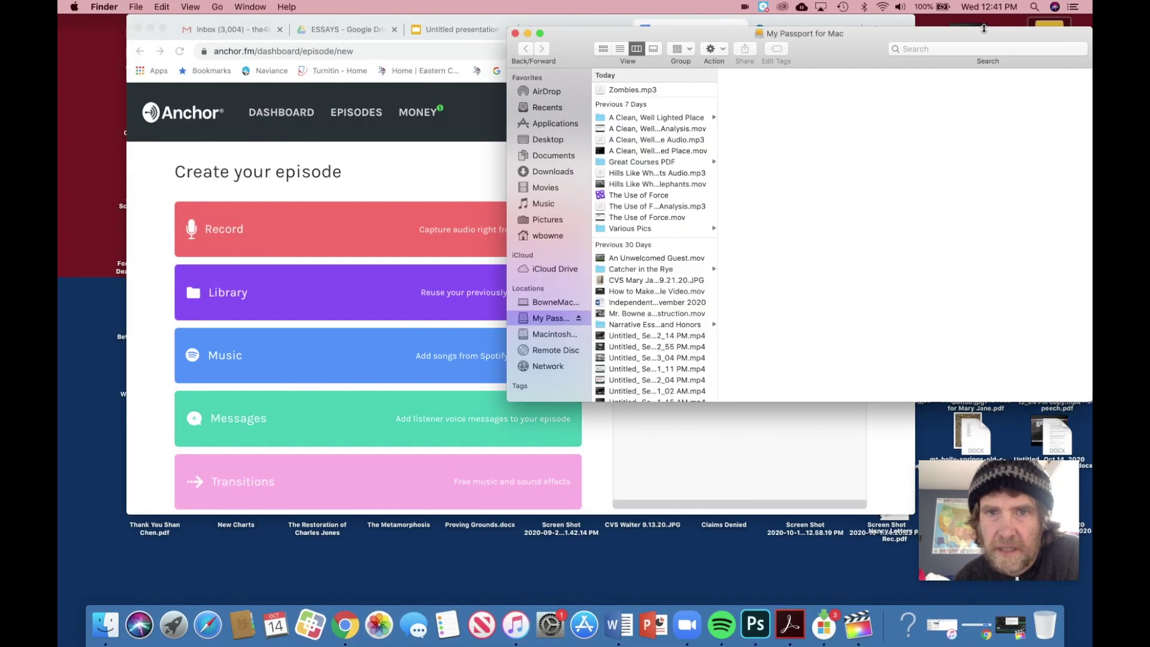
pyautogui.click(682, 89)
pyautogui.moveTo(584, 51); pyautogui.dragTo(888, 40)
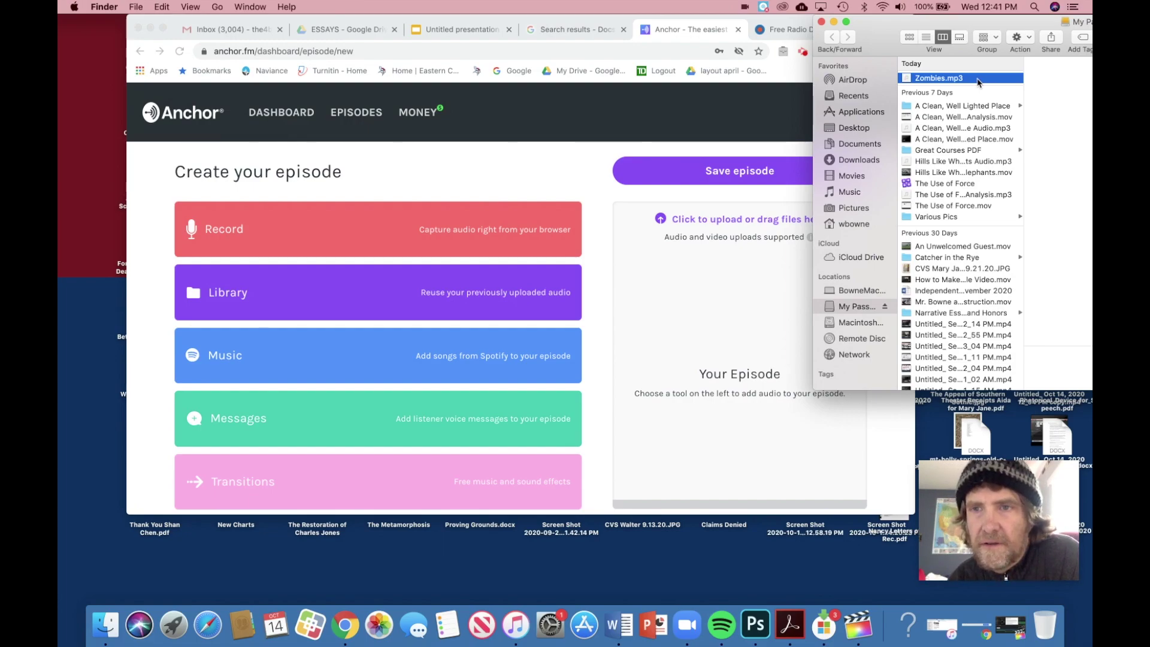
pyautogui.moveTo(977, 82); pyautogui.dragTo(759, 294)
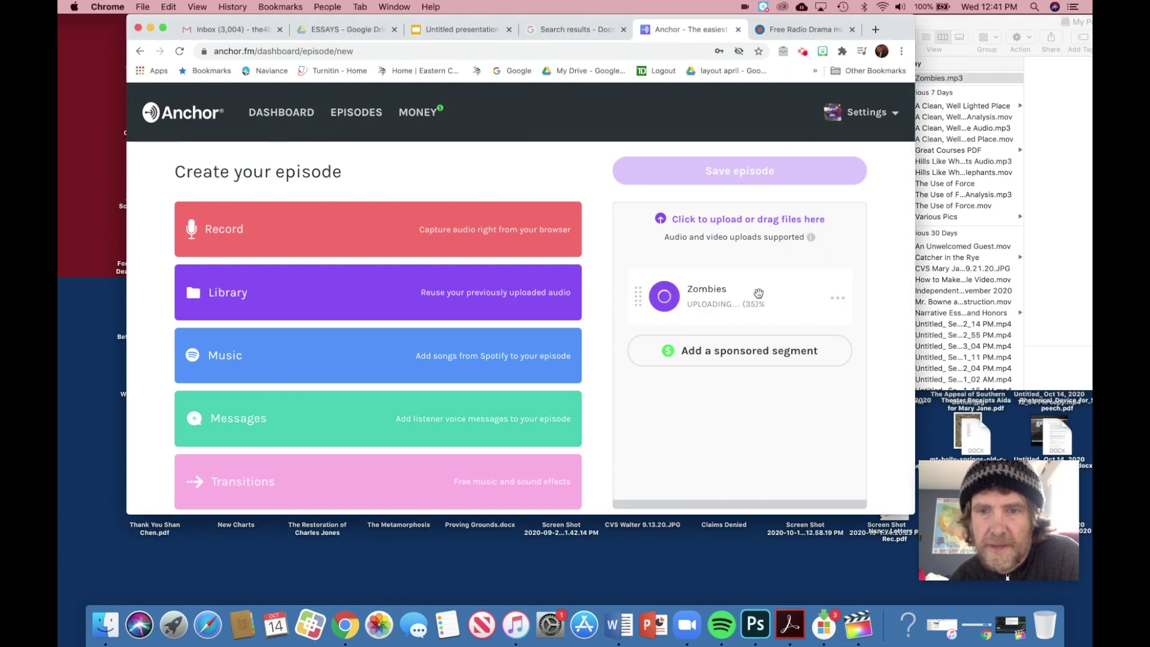
# Step: Add three sponsored segments ahead of the Zombies audio
pyautogui.click(735, 352)
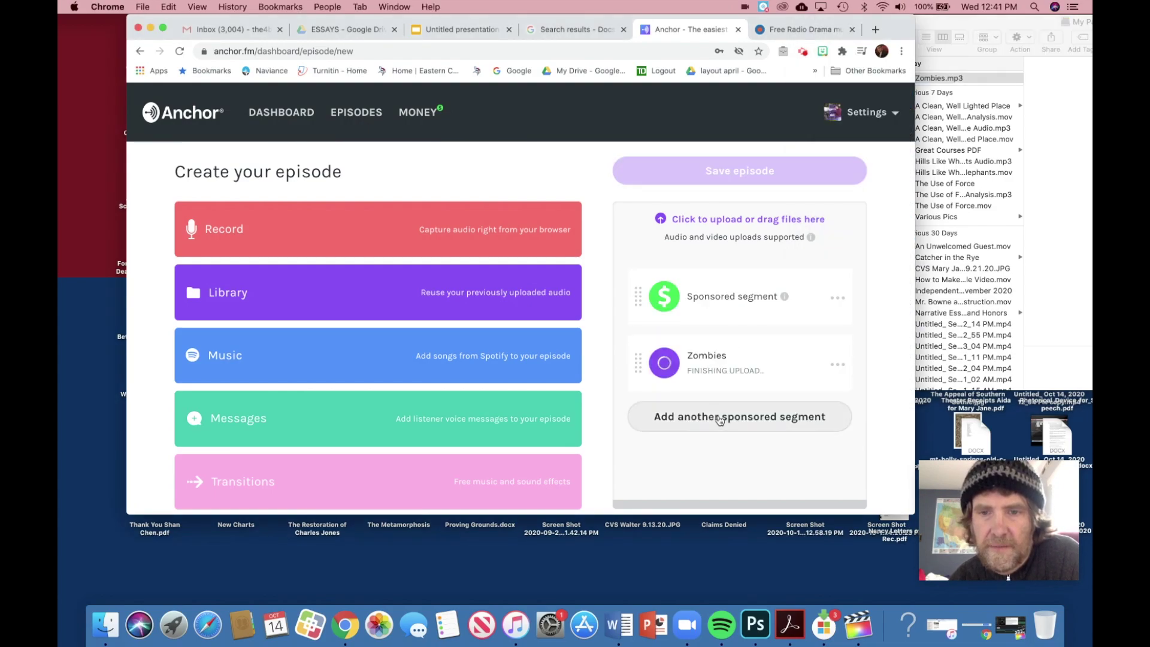
pyautogui.click(723, 415)
pyautogui.click(718, 483)
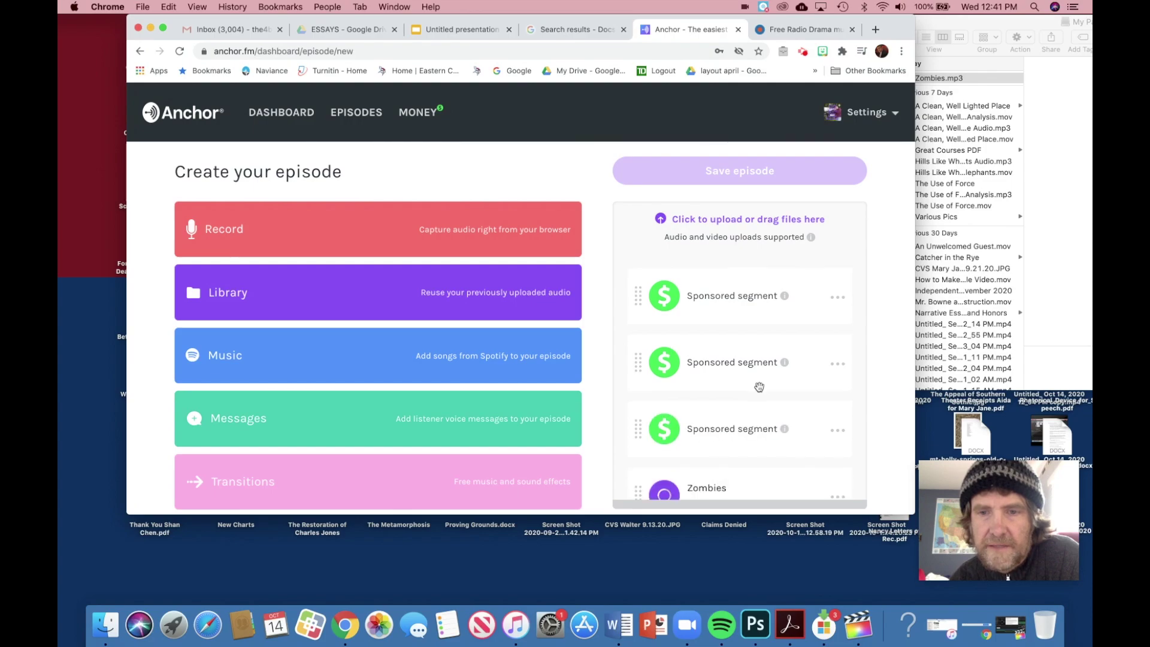
pyautogui.scroll(-2, 758, 390)
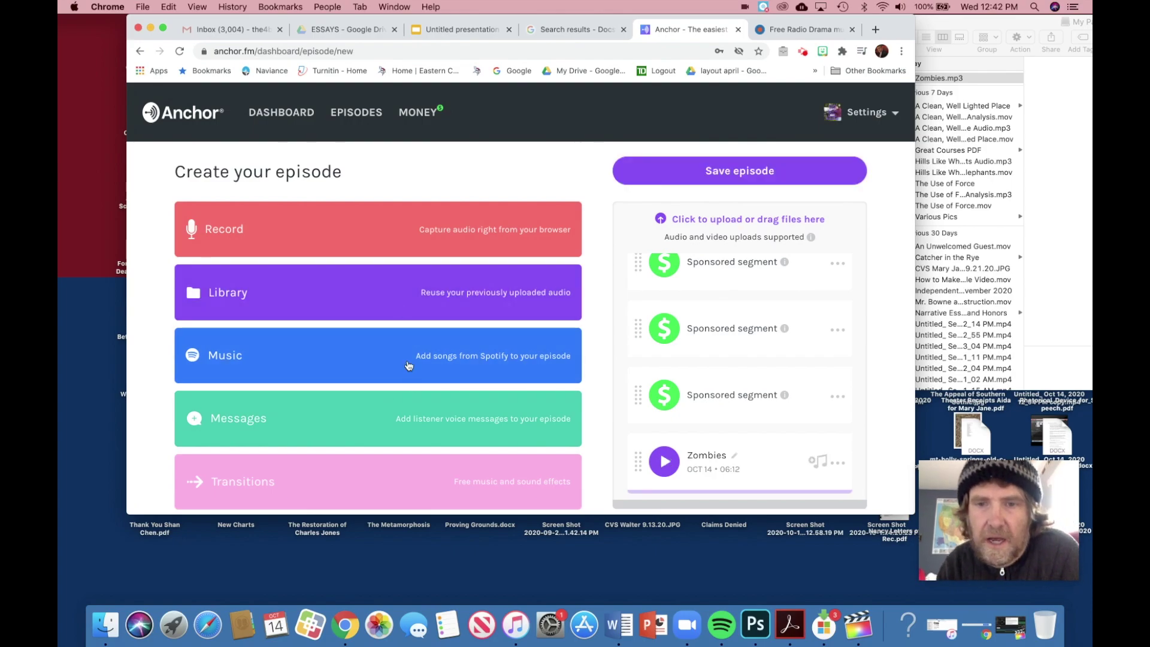
# Step: Paste the slide's essay title 'What is fueling our love for all things-zombie?' as the episode title
pyautogui.click(727, 172)
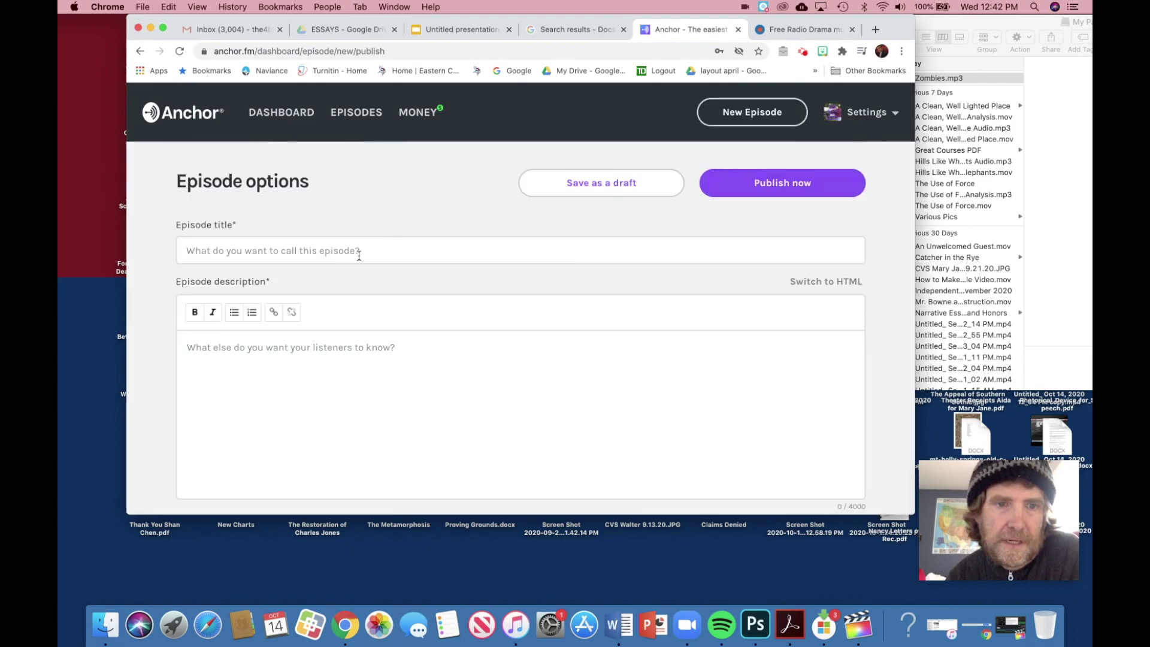
pyautogui.click(338, 251)
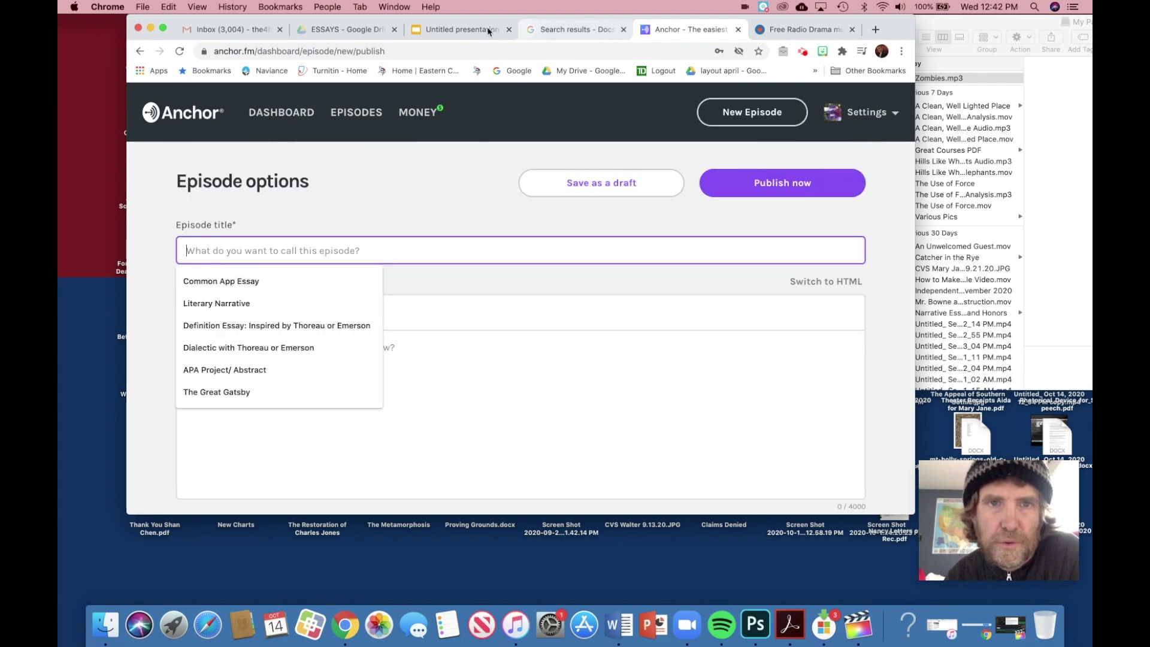
pyautogui.click(497, 29)
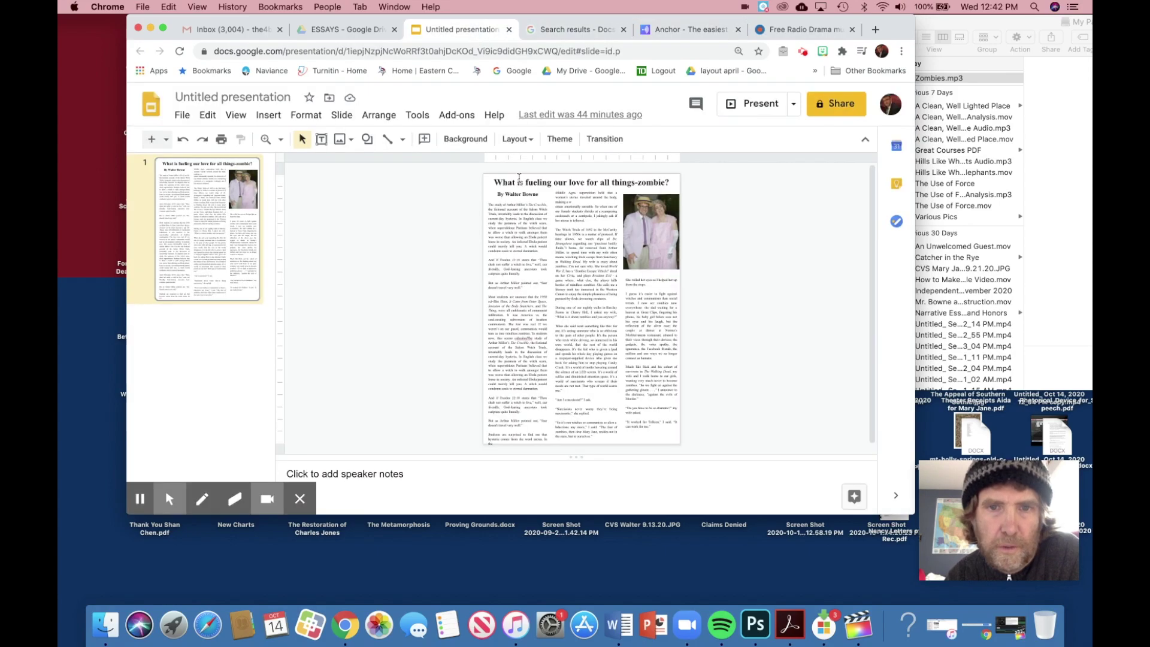
pyautogui.click(495, 182)
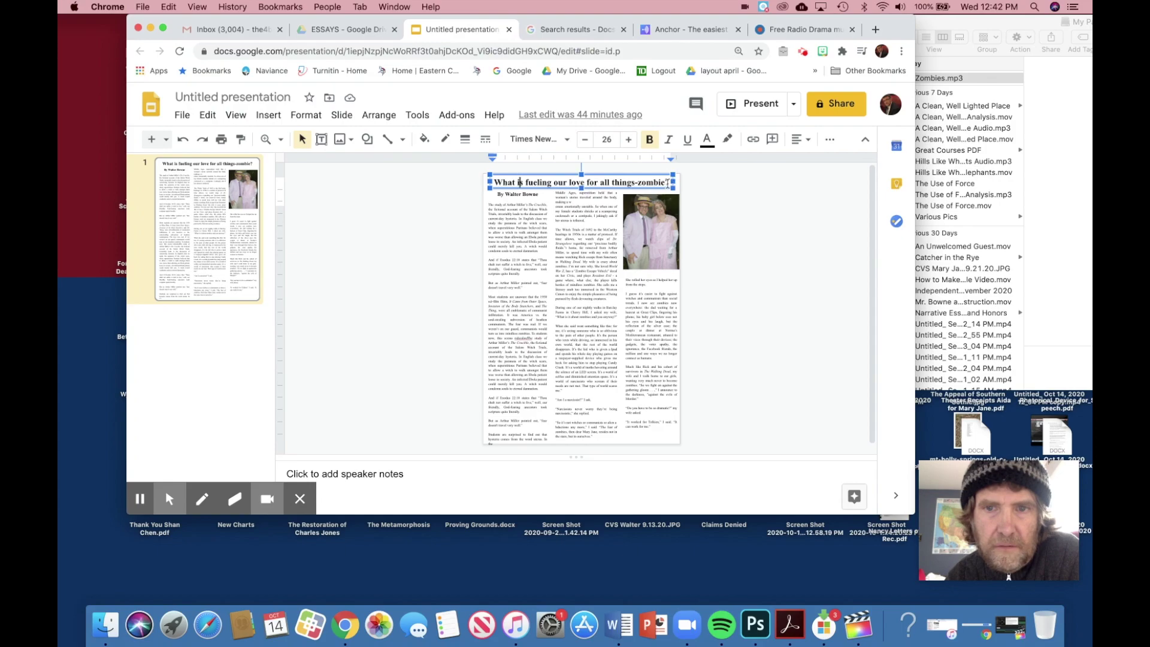
pyautogui.moveTo(669, 183); pyautogui.dragTo(482, 181)
pyautogui.press('super+c')
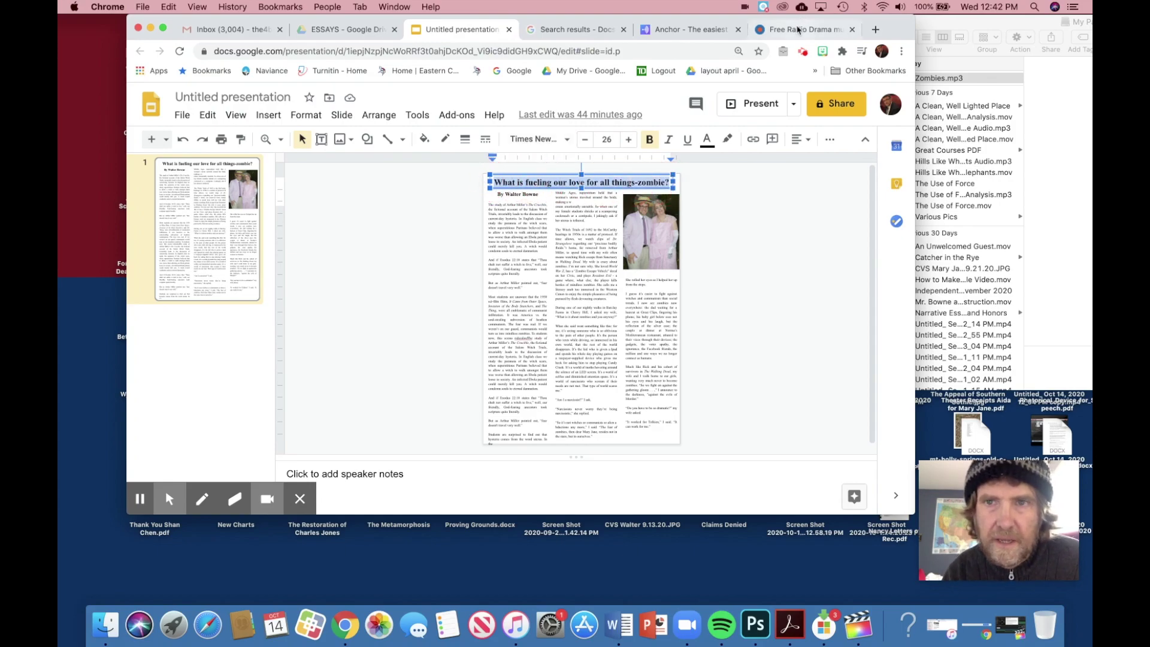
pyautogui.click(702, 30)
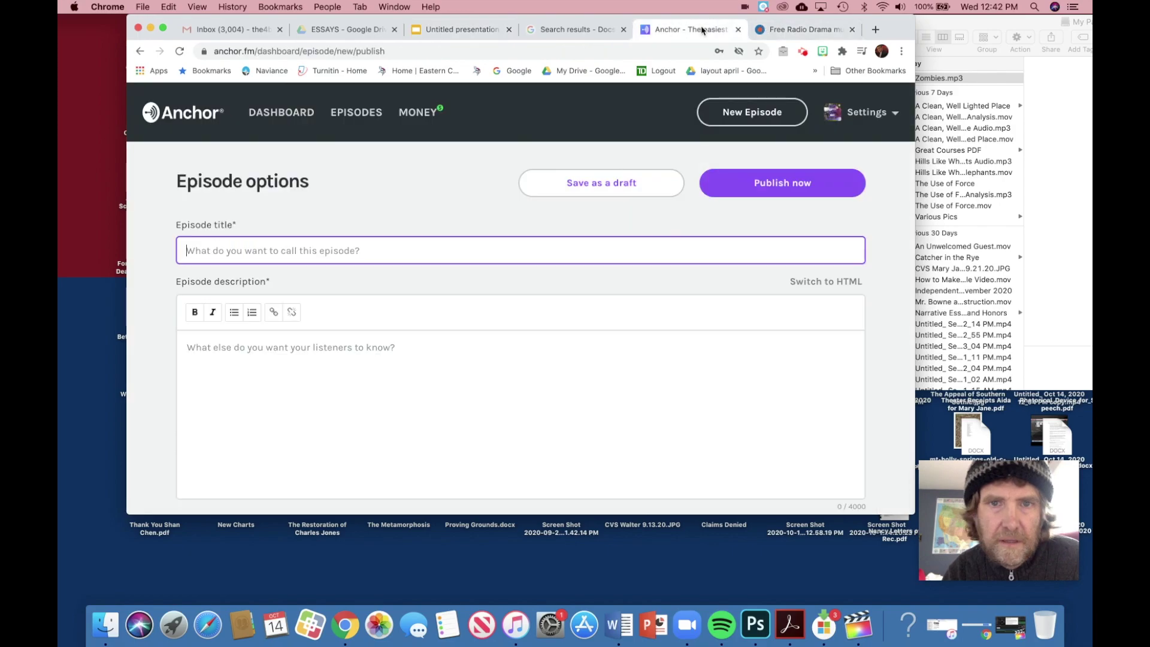
pyautogui.click(272, 247)
pyautogui.press('super+v')
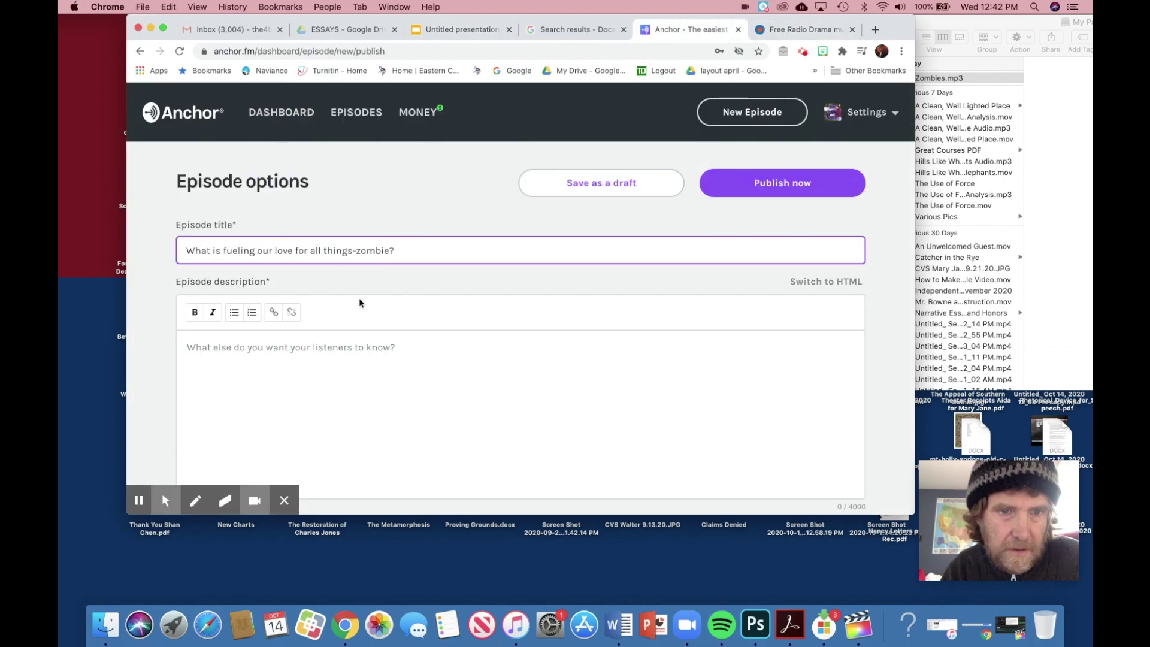
# Step: Write a one-sentence description about an evening walk discussing why society loves all things zombie
pyautogui.click(222, 350)
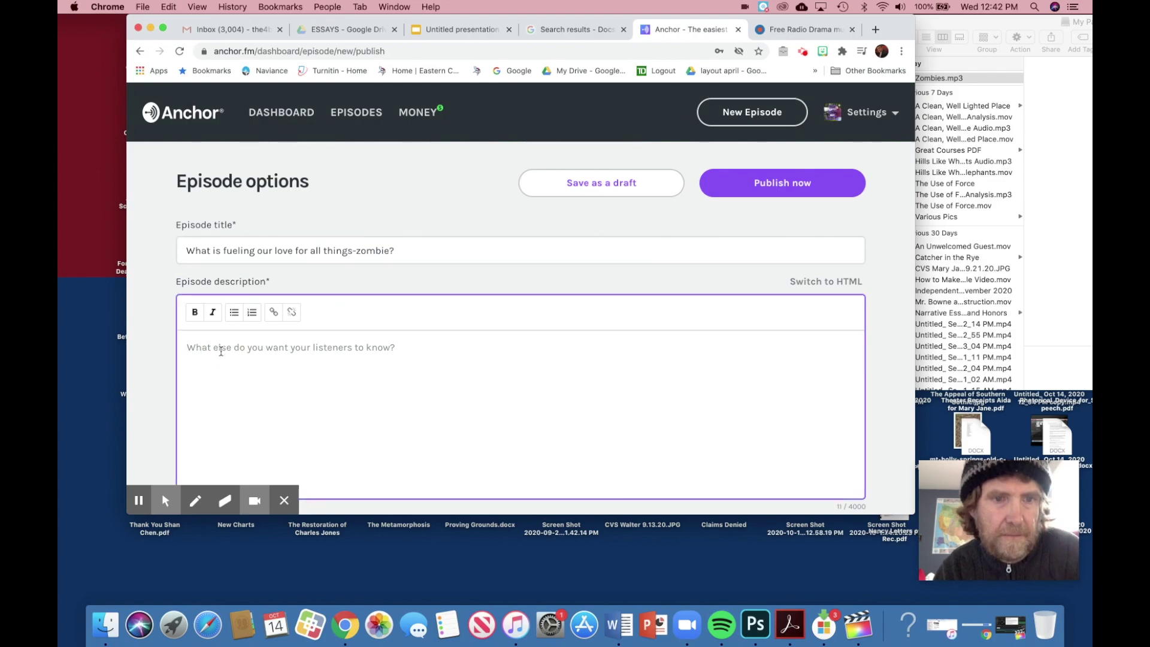
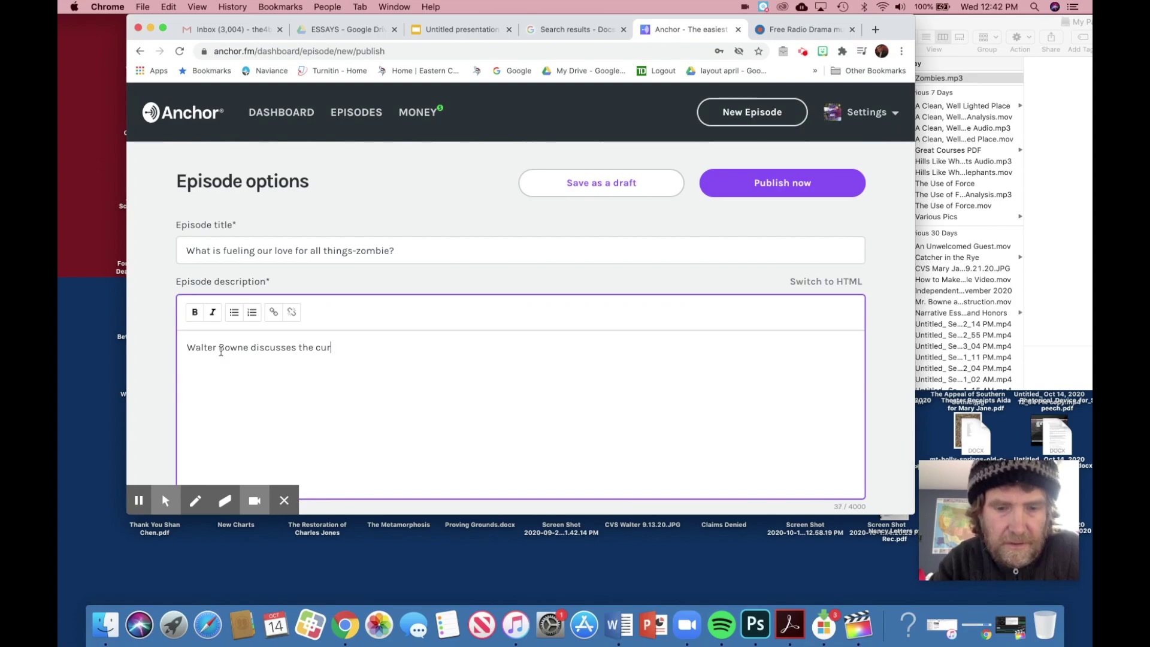
pyautogui.press('BackSpace')
pyautogui.press('BackSpace')
pyautogui.press('BackSpace')
pyautogui.press('BackSpace')
pyautogui.press('BackSpace')
pyautogui.press('BackSpace')
pyautogui.press('BackSpace')
pyautogui.press('BackSpace')
pyautogui.press('BackSpace')
pyautogui.press('BackSpace')
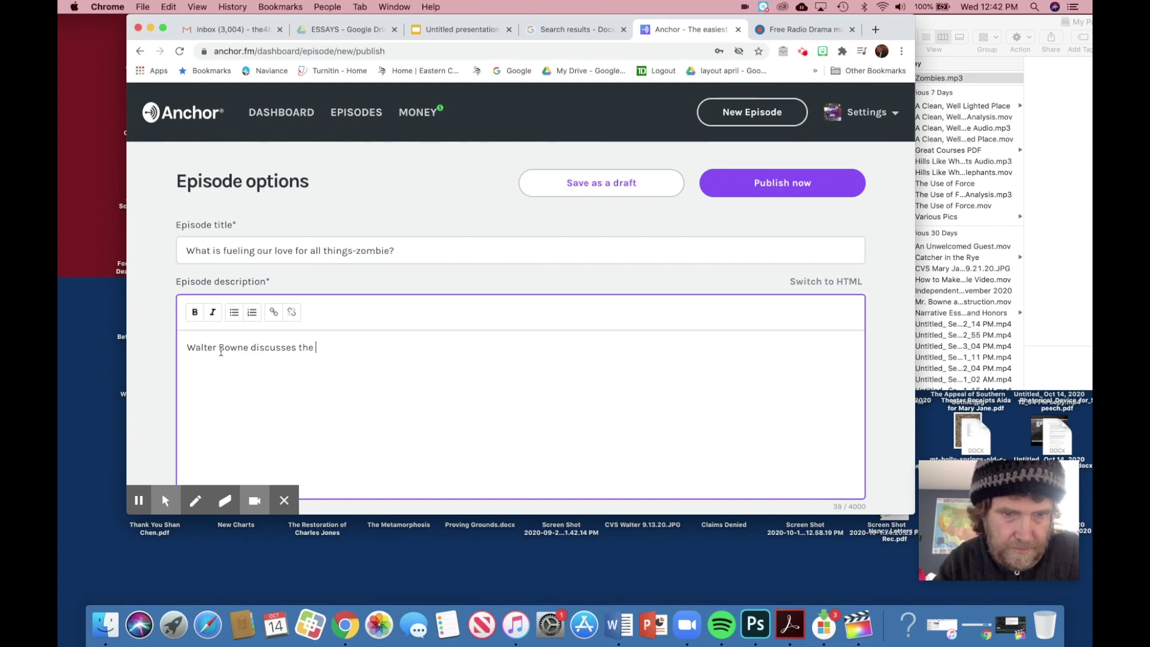
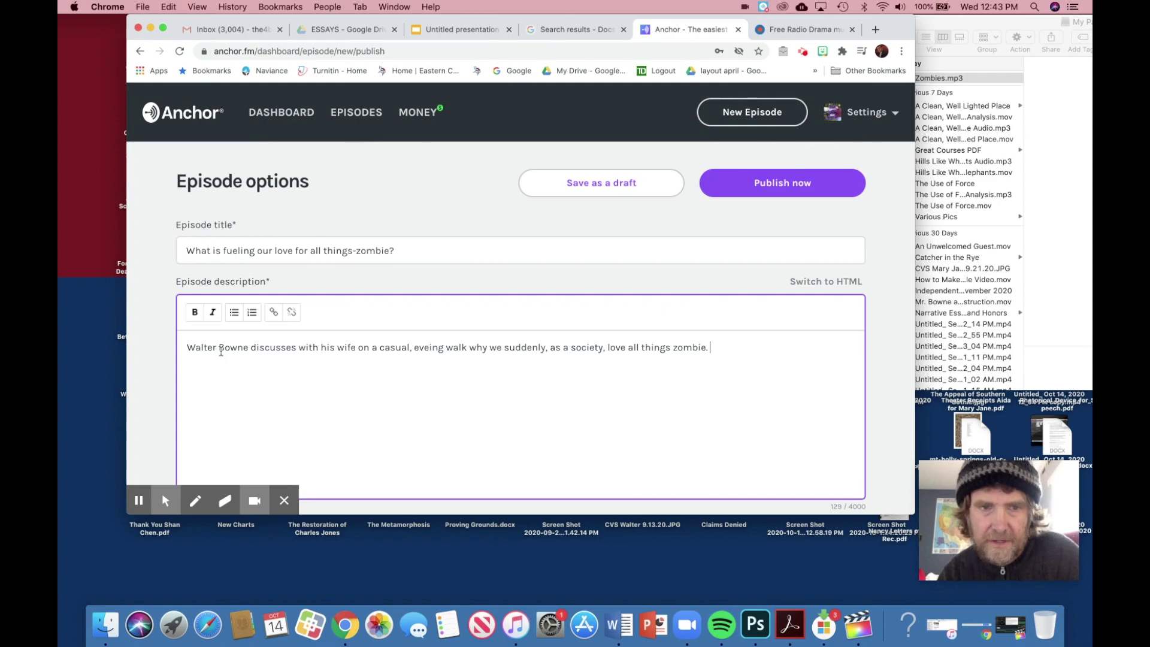
pyautogui.scroll(-5, 375, 314)
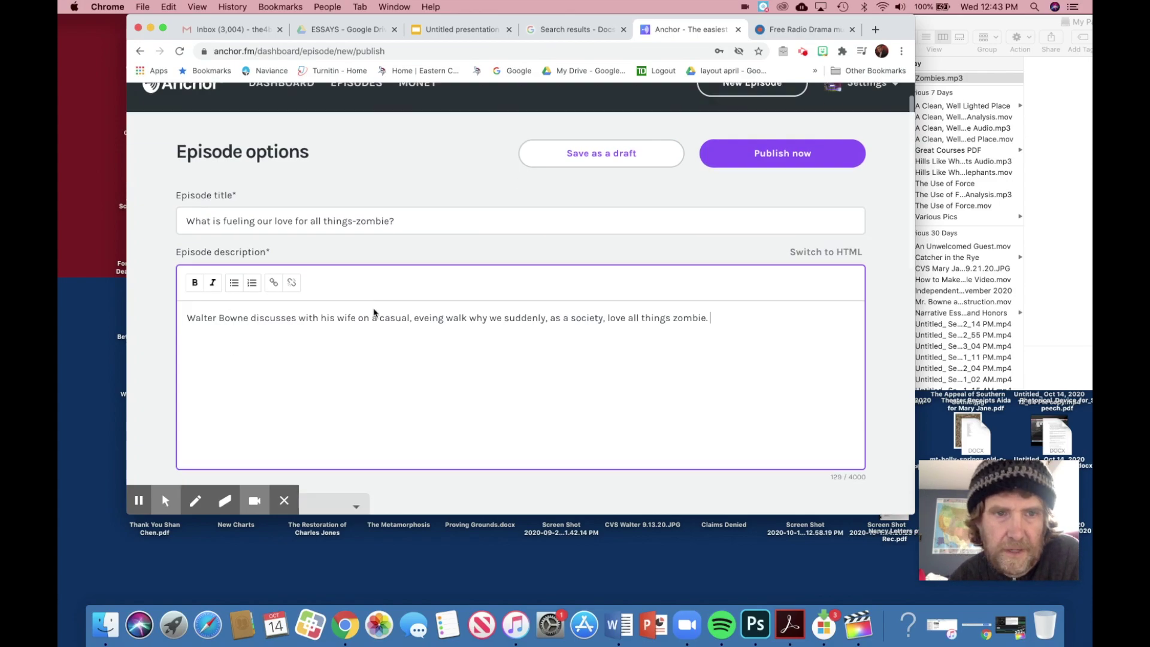
pyautogui.scroll(4, 375, 313)
pyautogui.scroll(-7, 374, 309)
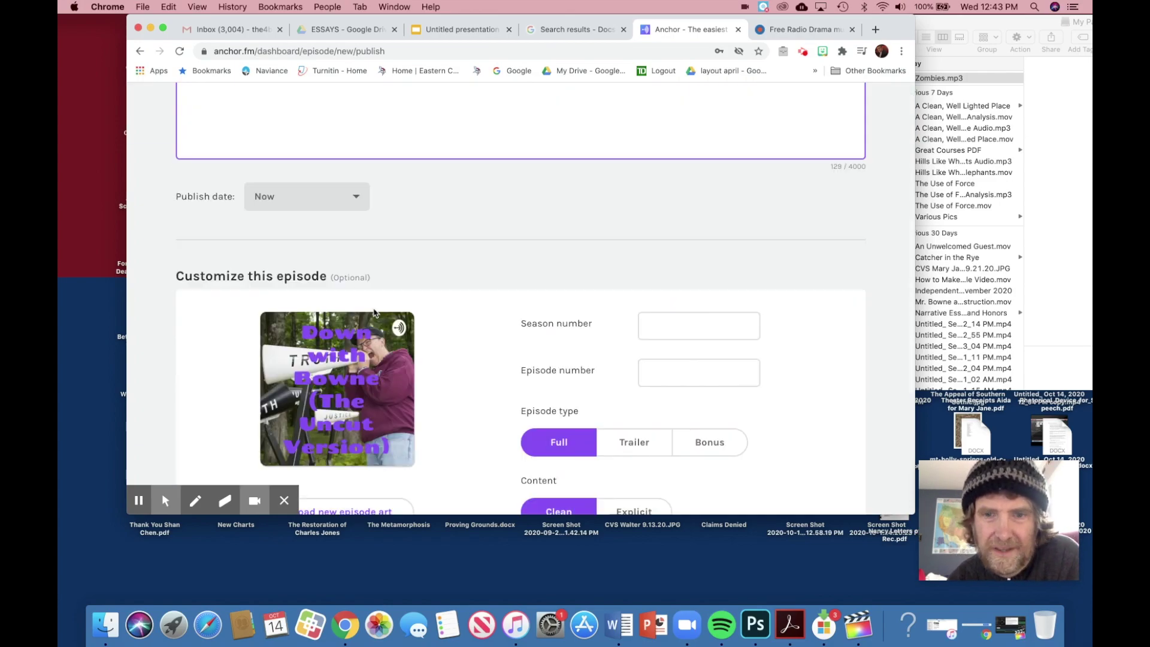
pyautogui.scroll(7, 450, 343)
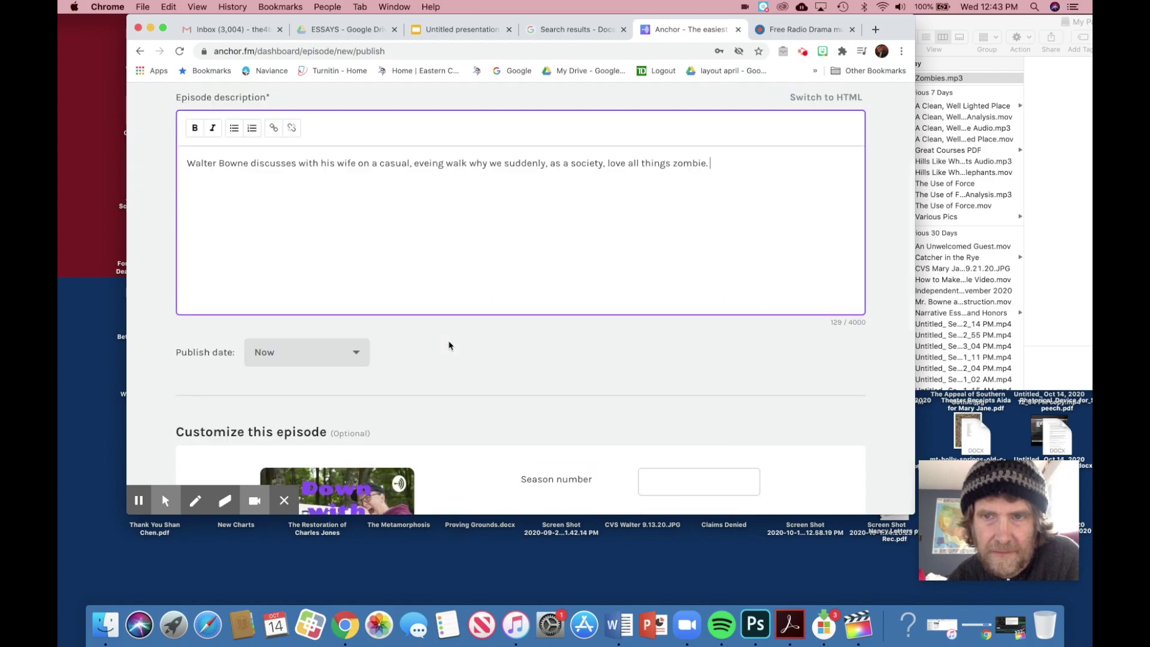
pyautogui.scroll(1, 579, 293)
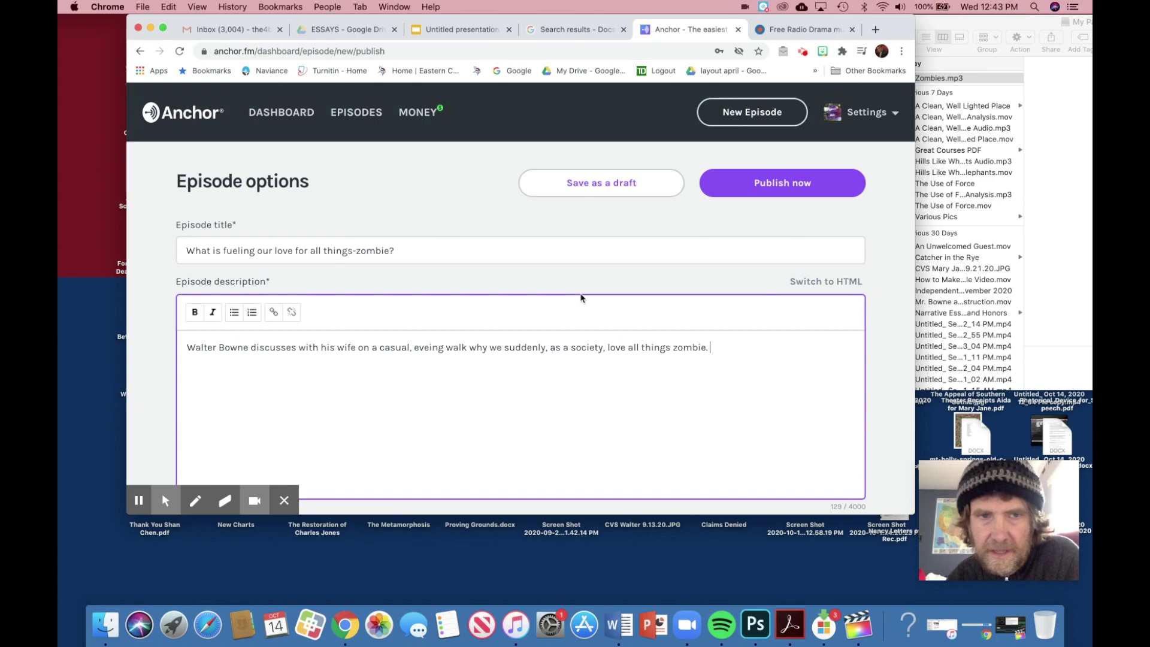
# Step: Publish the zombie episode now, copy its anchor.fm link, and return to the Untitled presentation
pyautogui.click(787, 186)
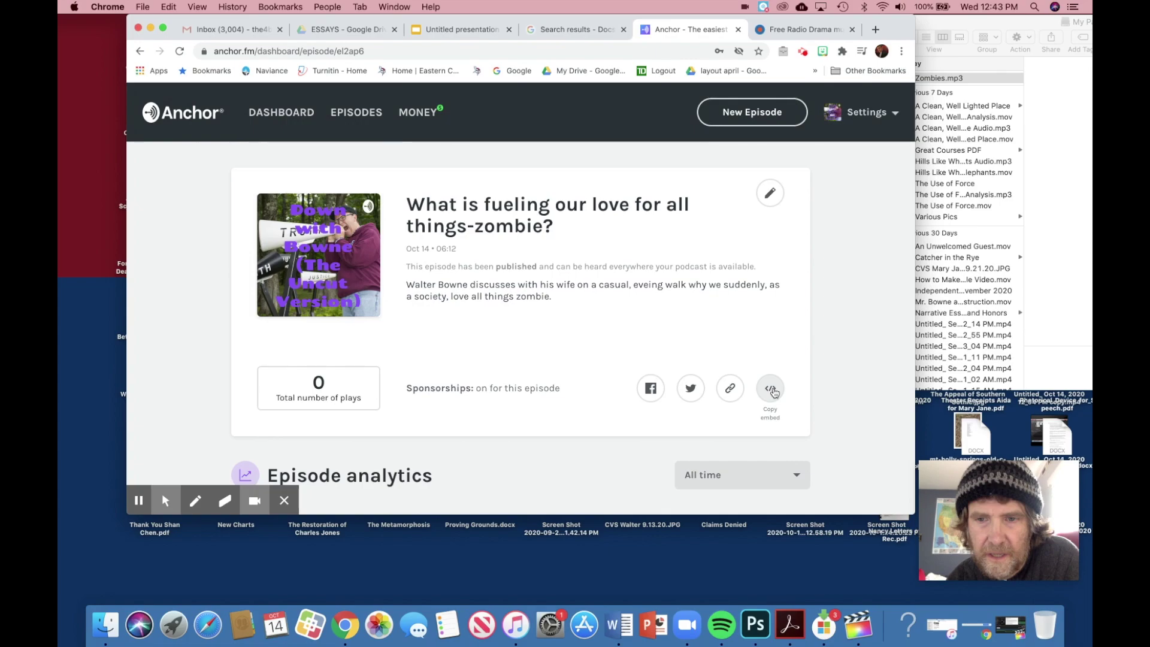
pyautogui.click(730, 393)
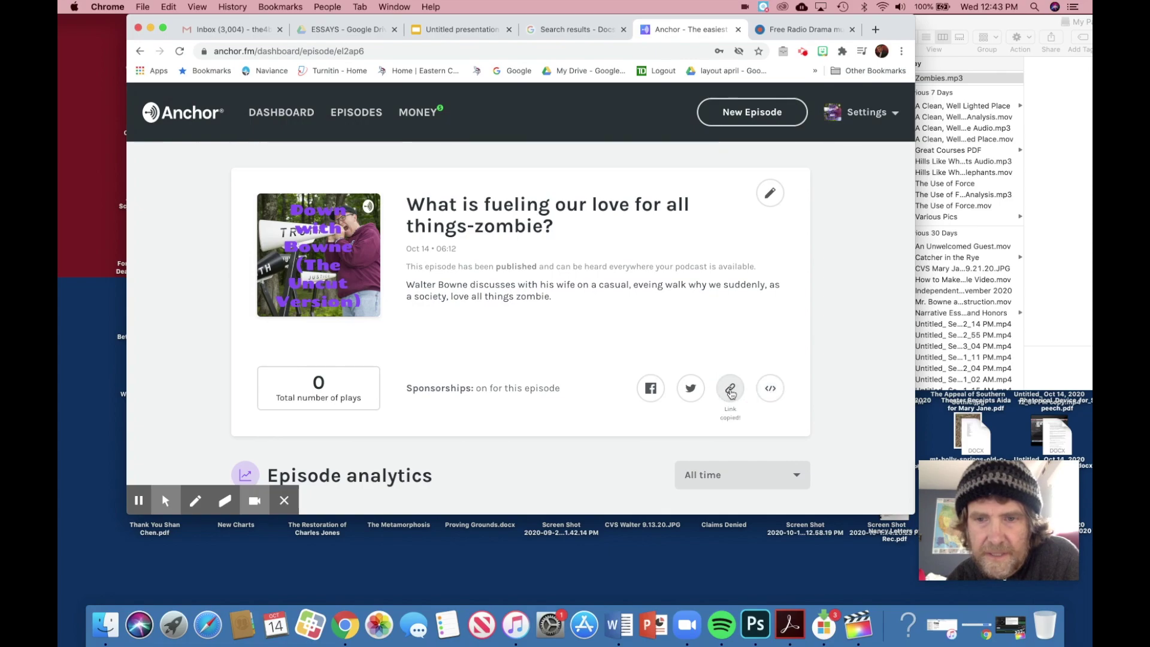
pyautogui.click(458, 29)
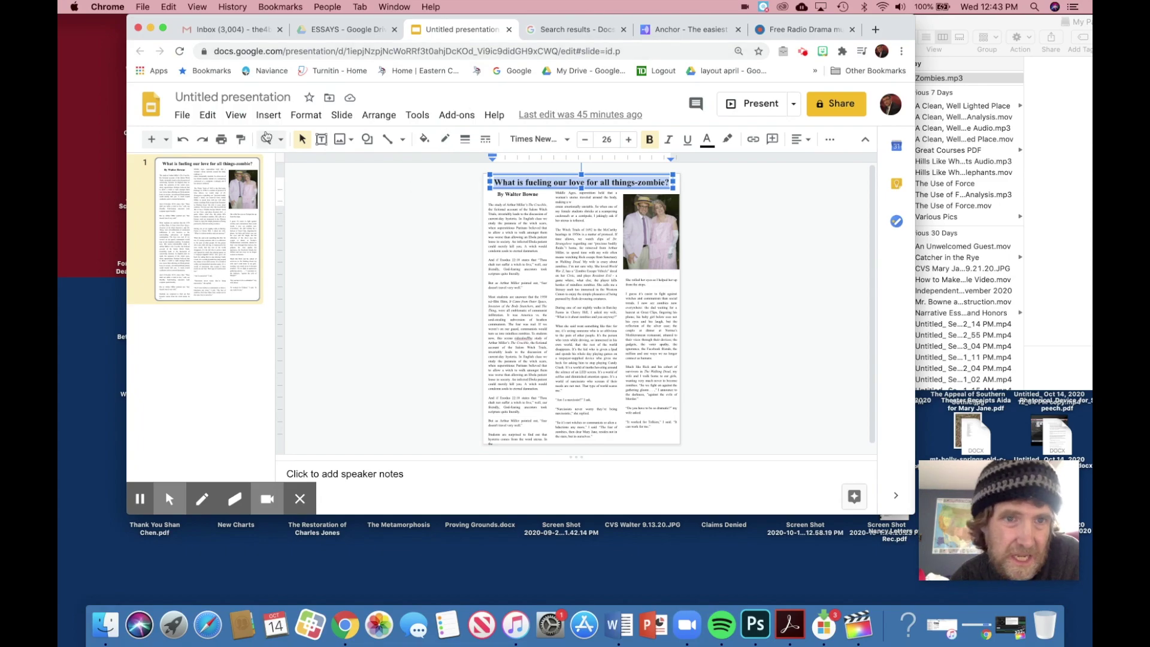
# Step: Insert the copied Anchor episode link onto the essay slide as a preview card via Insert > Link
pyautogui.click(271, 120)
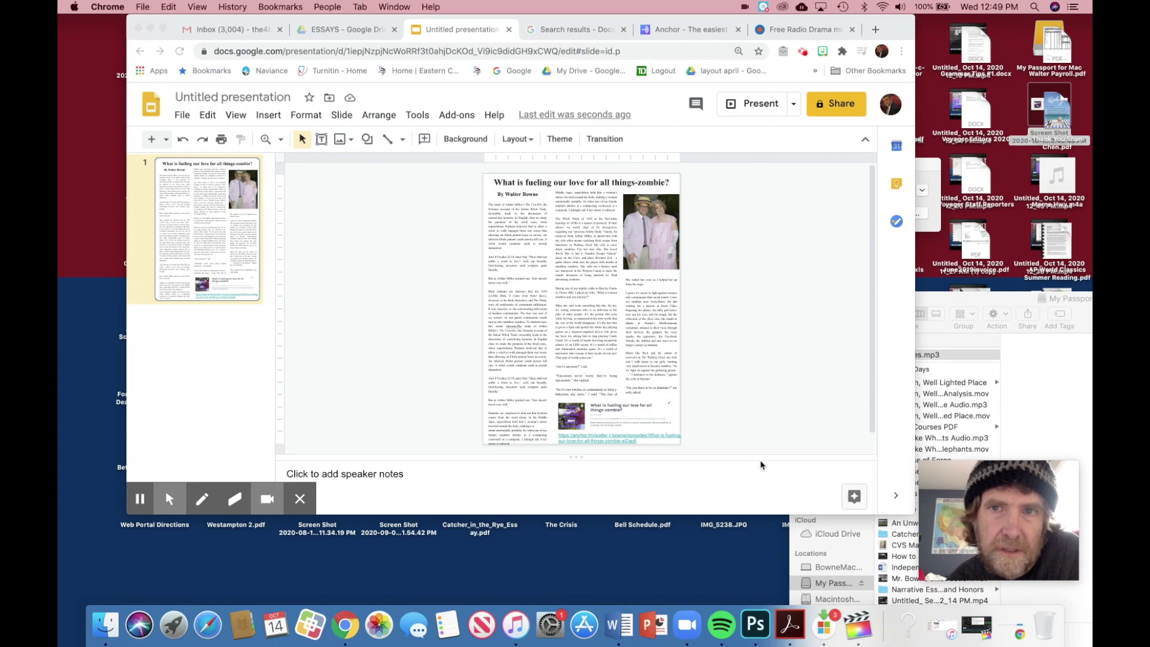
pyautogui.click(699, 30)
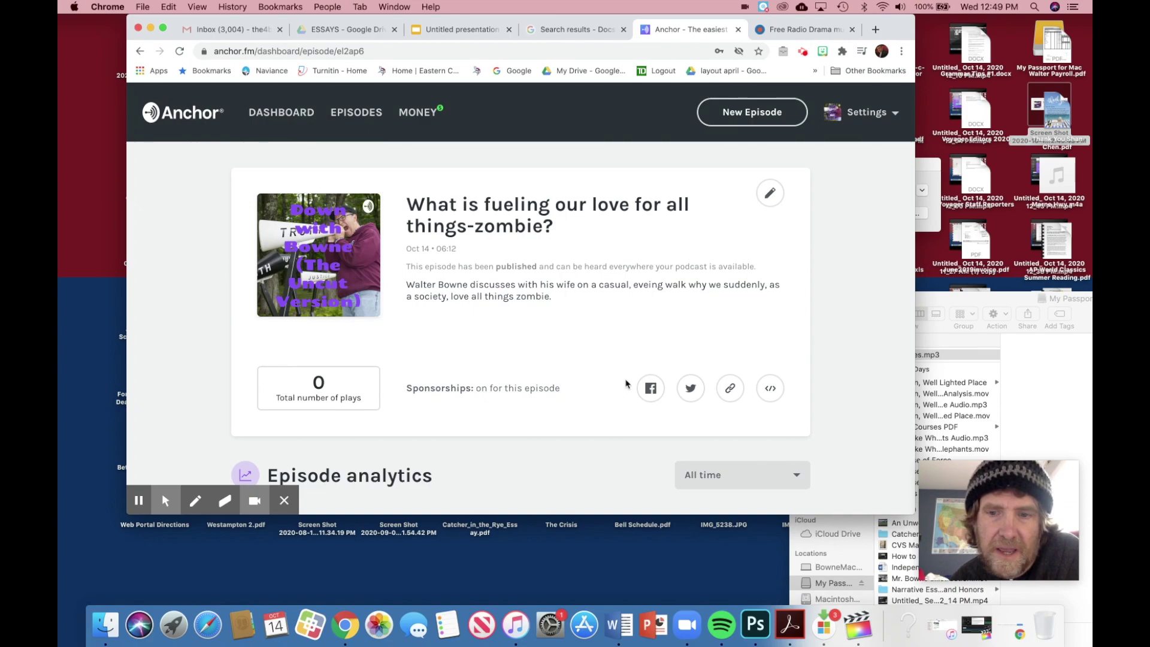
pyautogui.click(461, 29)
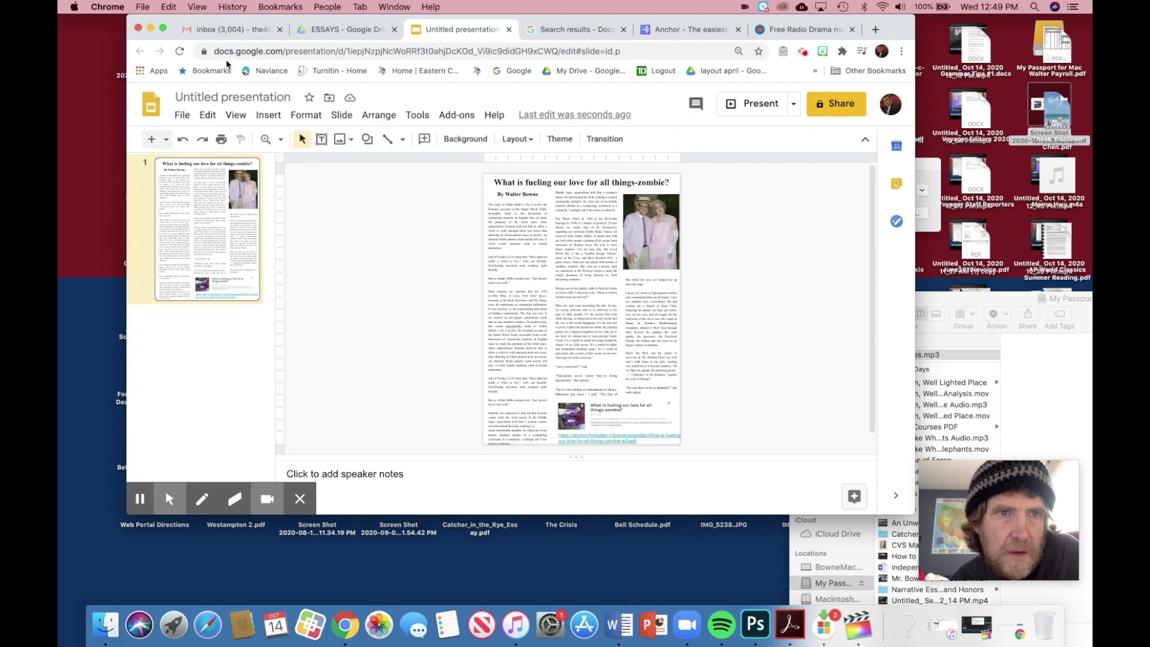
# Step: Download the slide via File > Download > PDF Document (.pdf) and open it in Acrobat
pyautogui.click(141, 5)
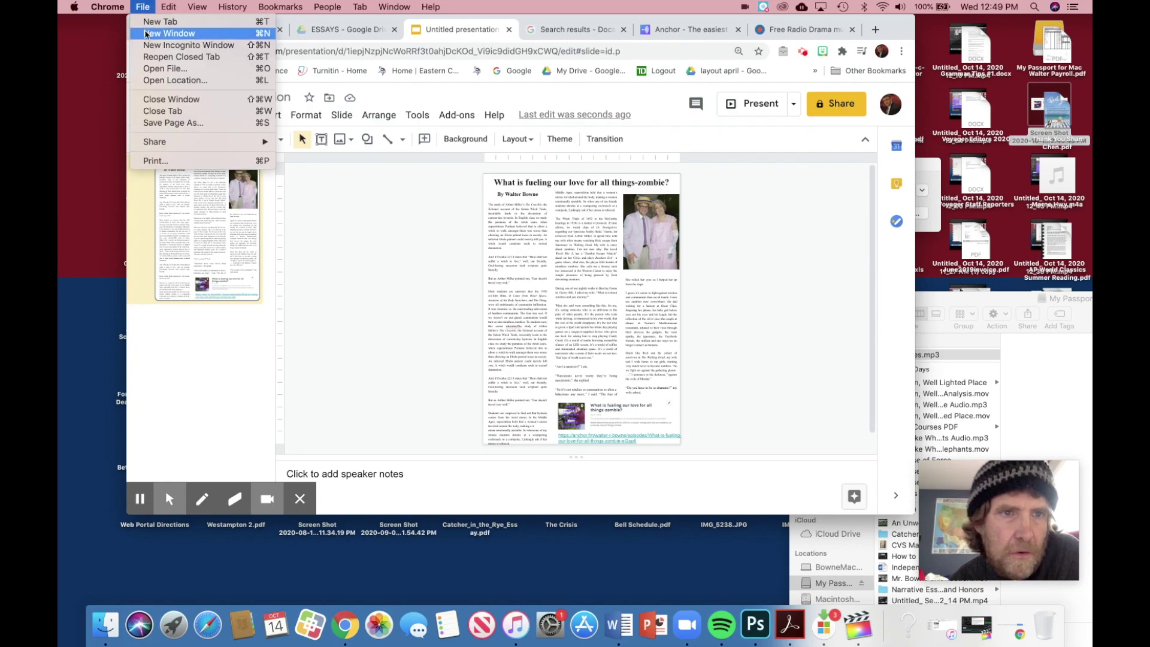
pyautogui.moveTo(172, 6)
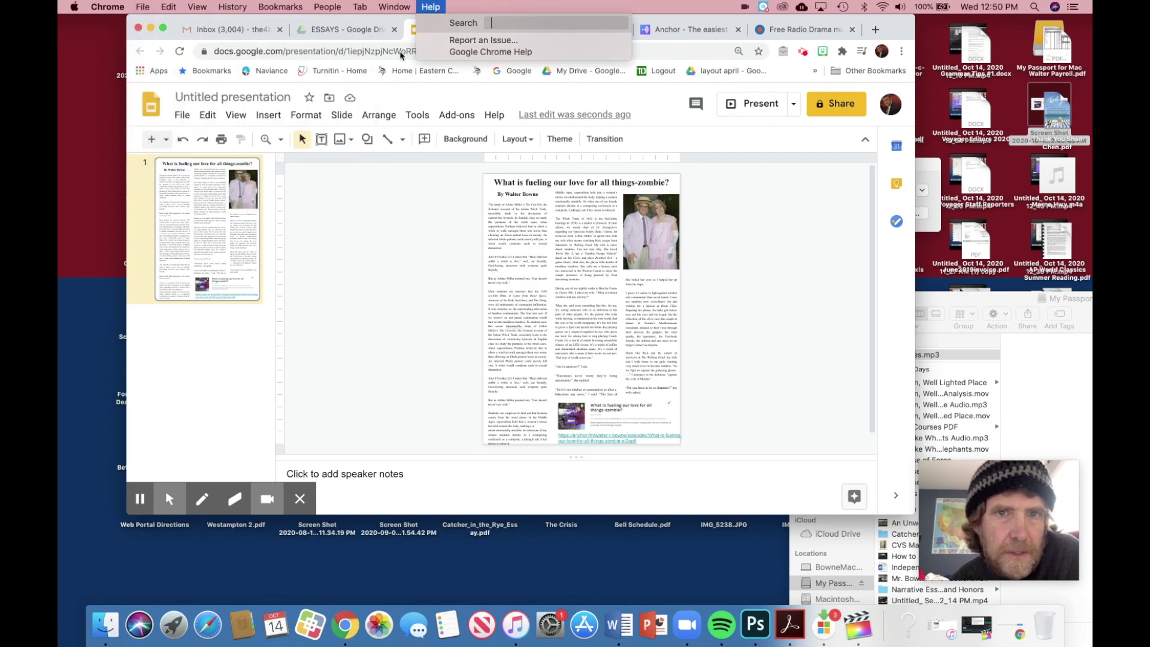
pyautogui.click(185, 117)
pyautogui.click(183, 116)
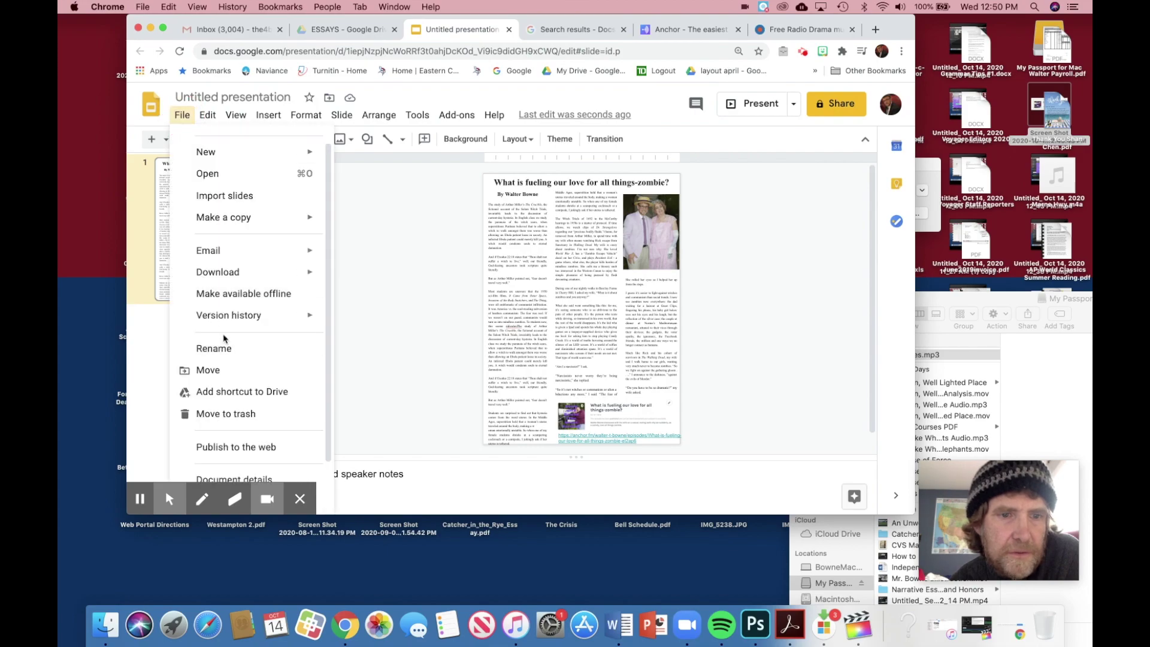
pyautogui.scroll(-2, 224, 351)
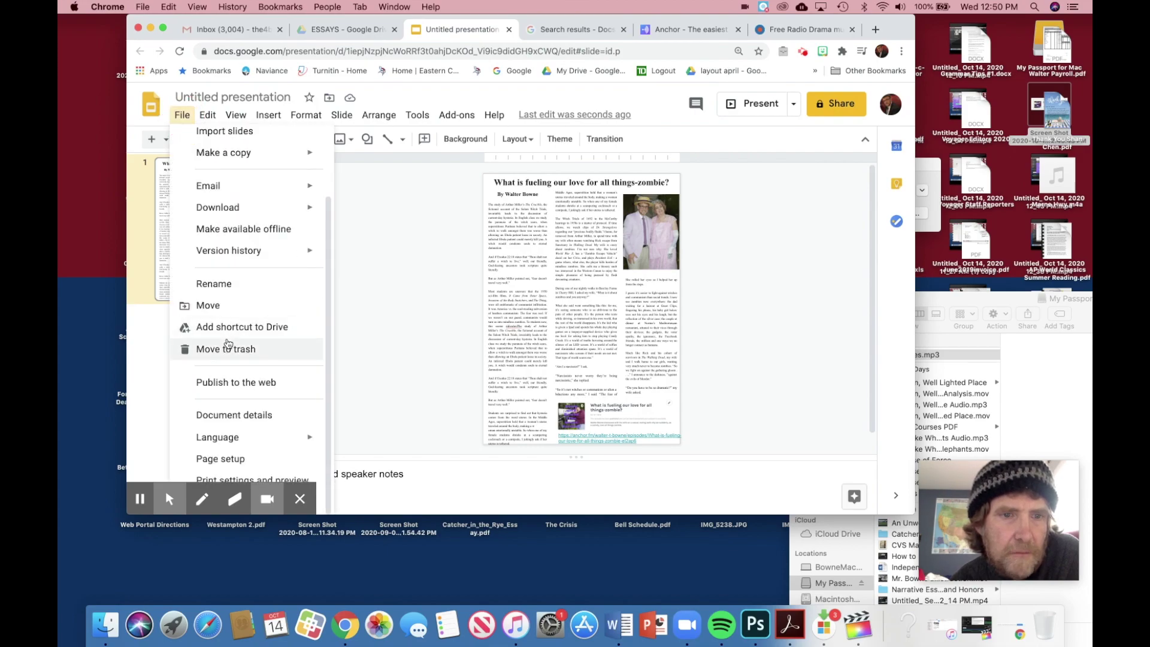
pyautogui.moveTo(251, 211)
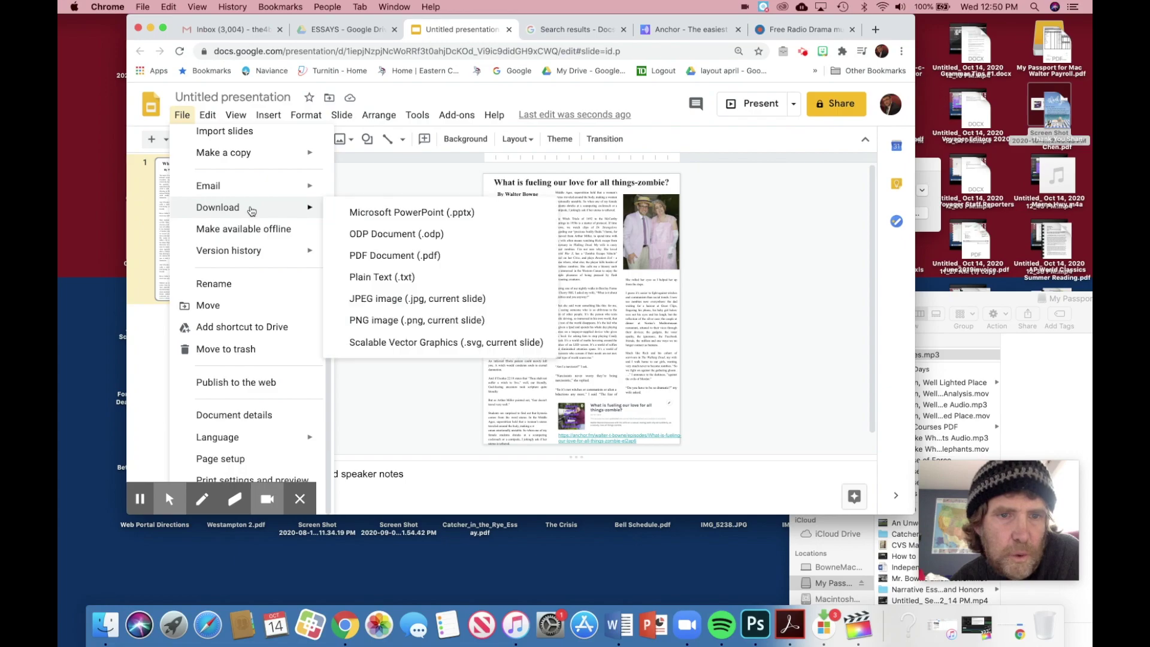
pyautogui.click(371, 258)
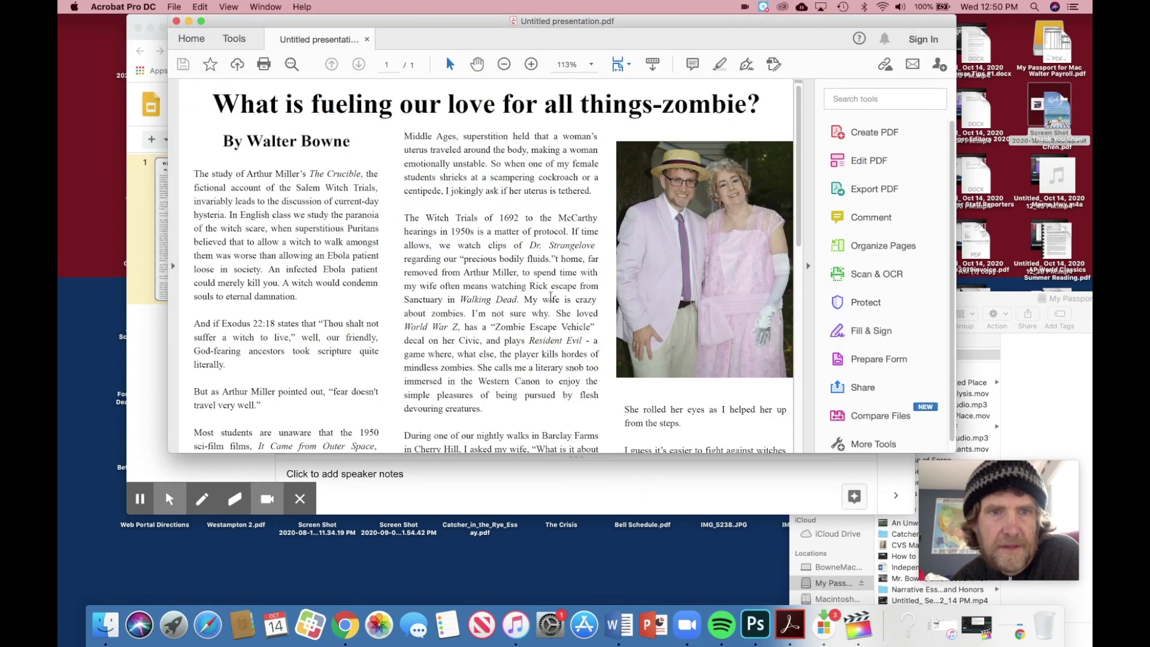
# Step: Scroll to the podcast card and test its link, opening then closing the anchor.fm episode page
pyautogui.scroll(-8, 550, 297)
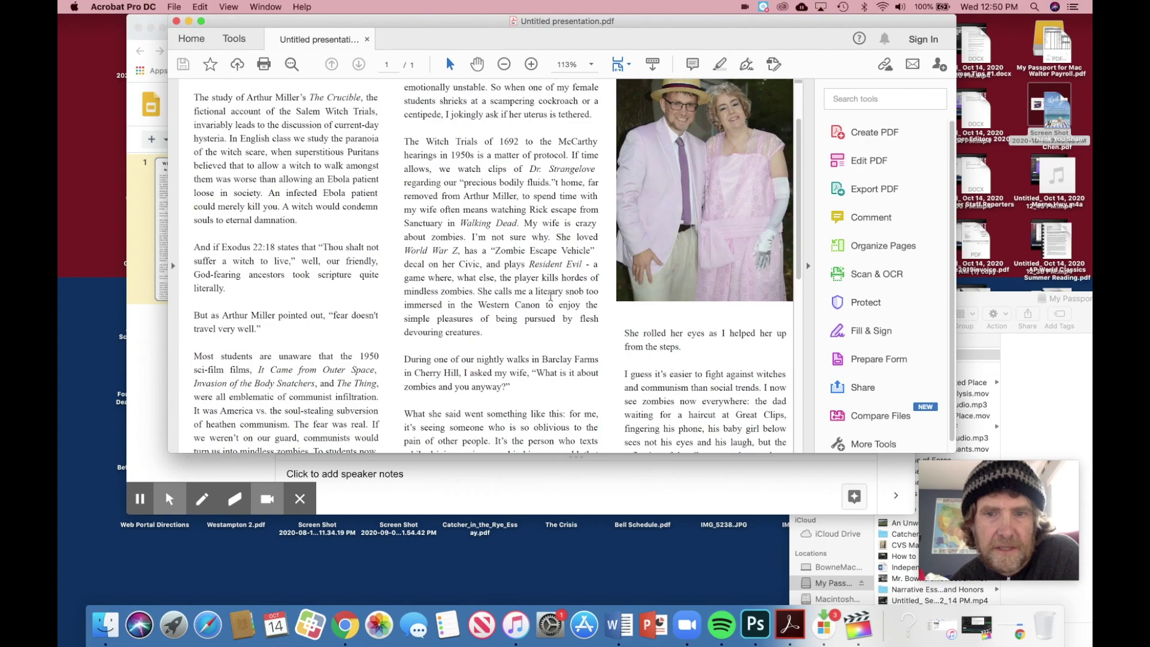
pyautogui.scroll(-8, 550, 297)
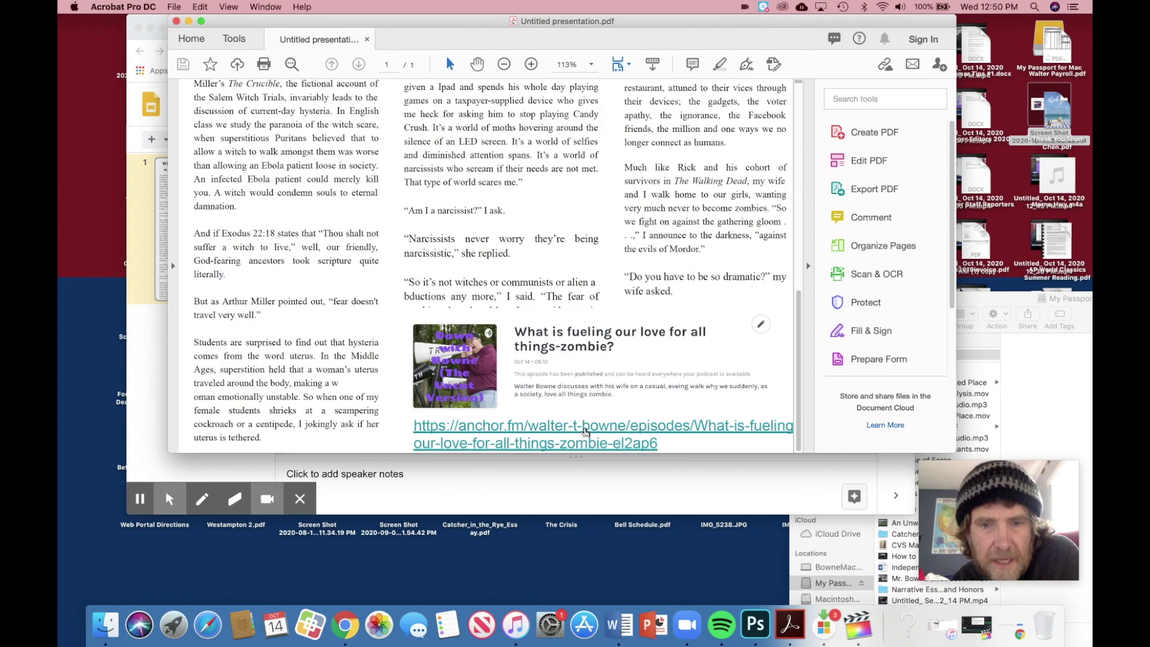
pyautogui.click(586, 427)
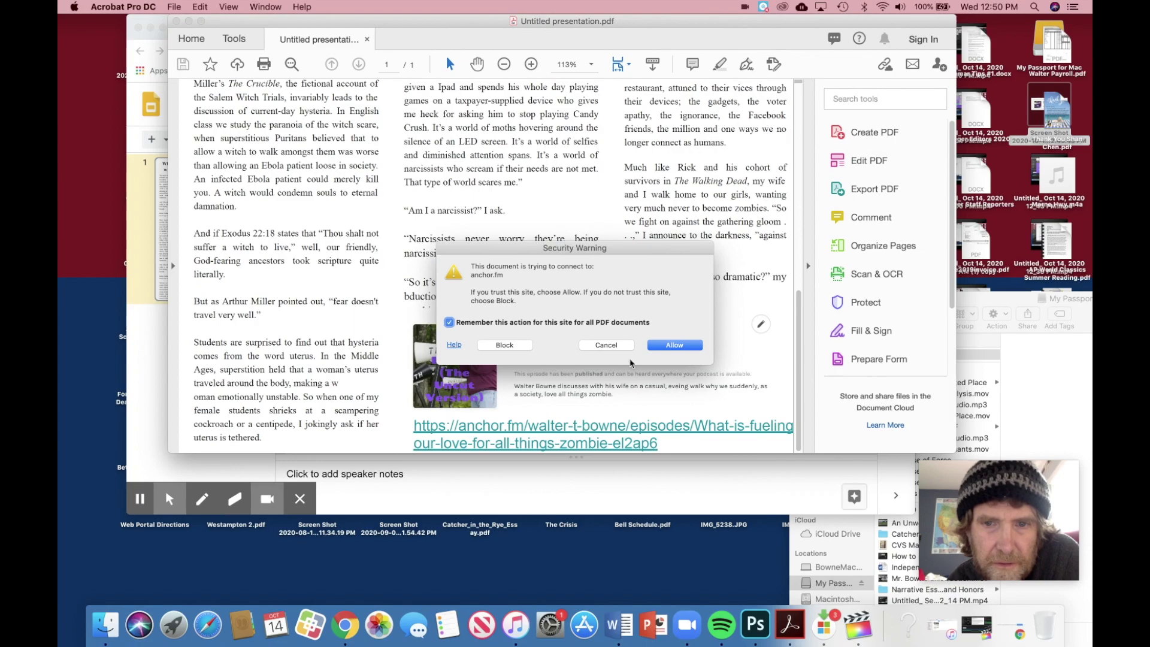
pyautogui.click(673, 346)
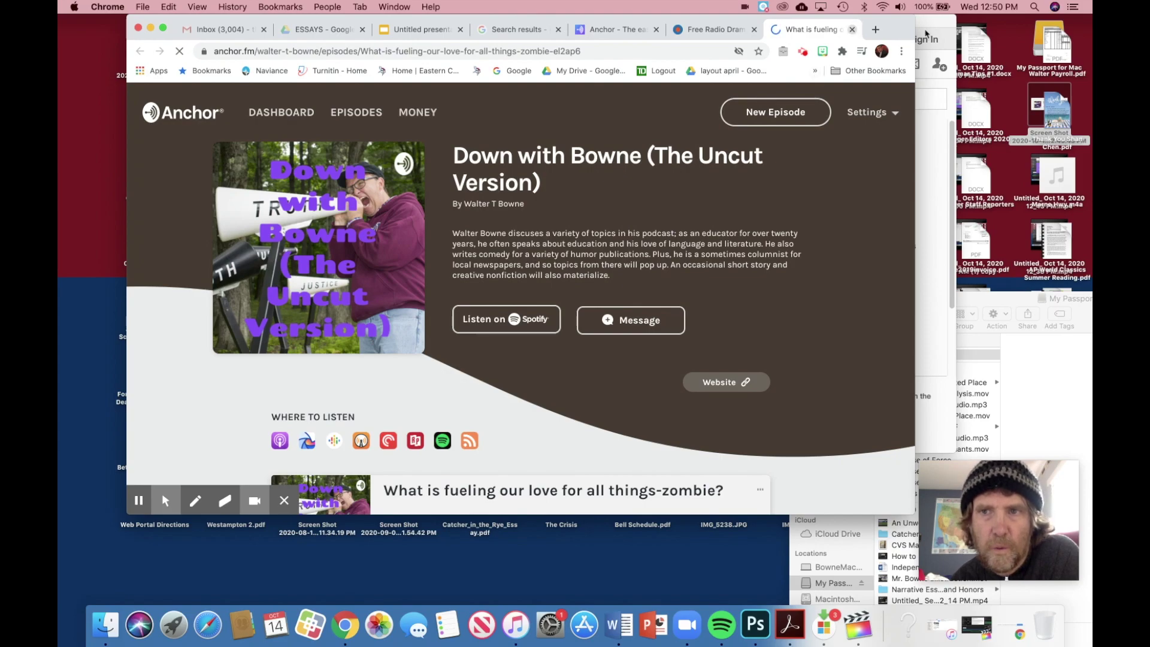
pyautogui.click(853, 30)
pyautogui.press('super+Tab')
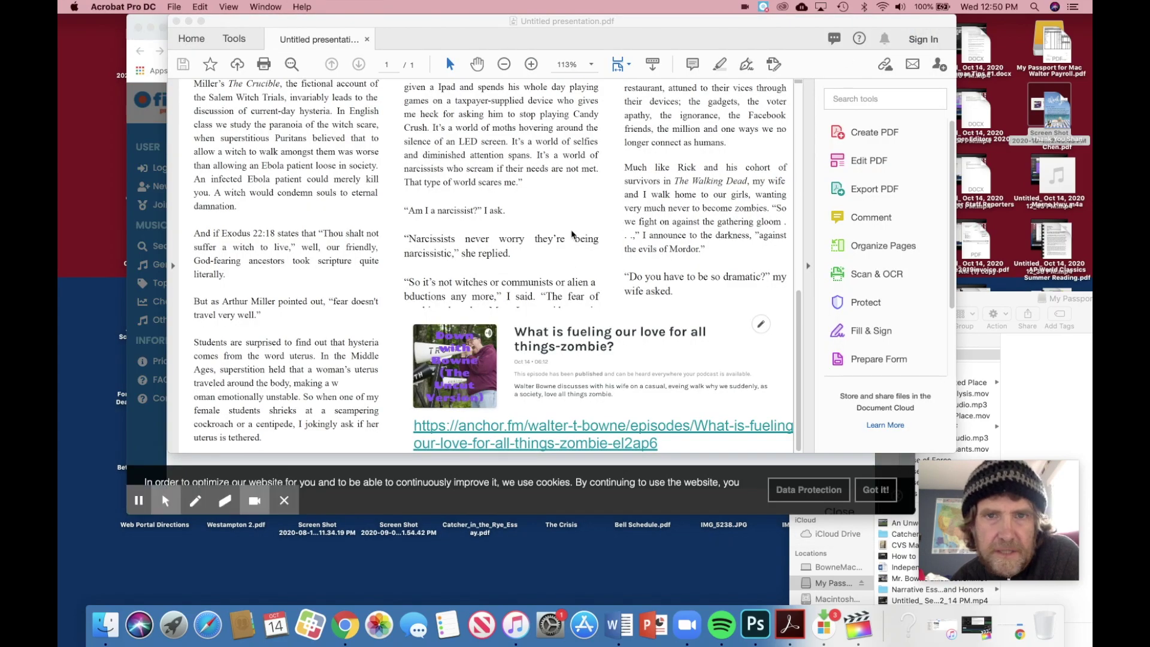
# Step: Scroll through the PDF again to recheck the card, then bring Chrome to the front
pyautogui.scroll(5, 563, 221)
pyautogui.scroll(2, 563, 217)
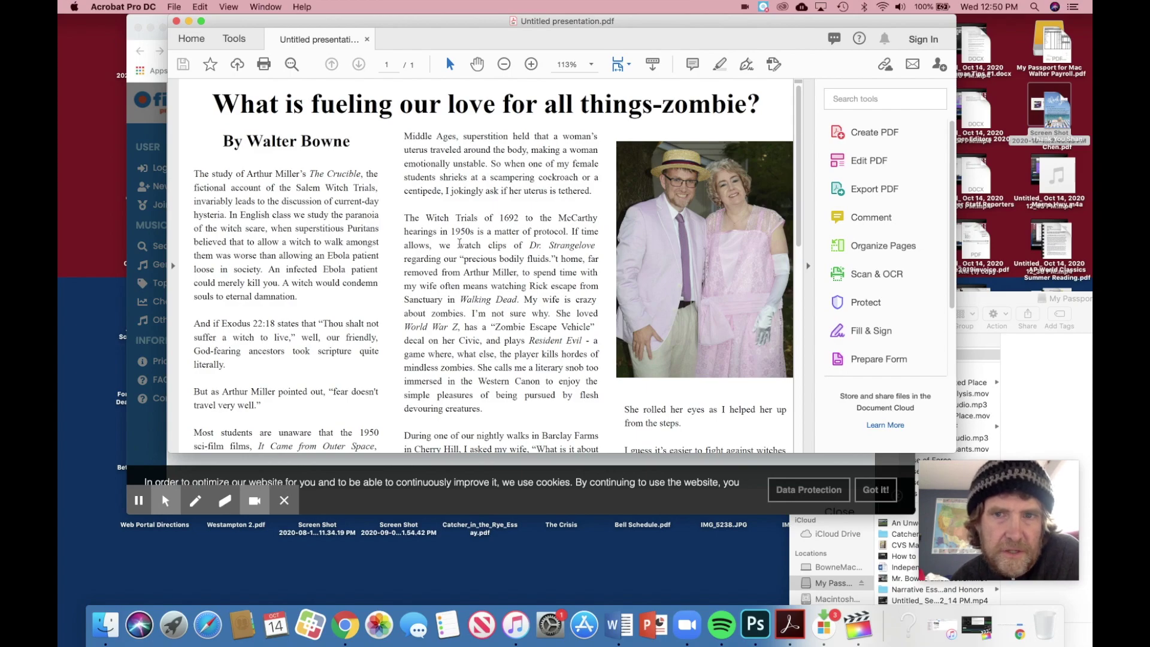
pyautogui.scroll(-7, 460, 243)
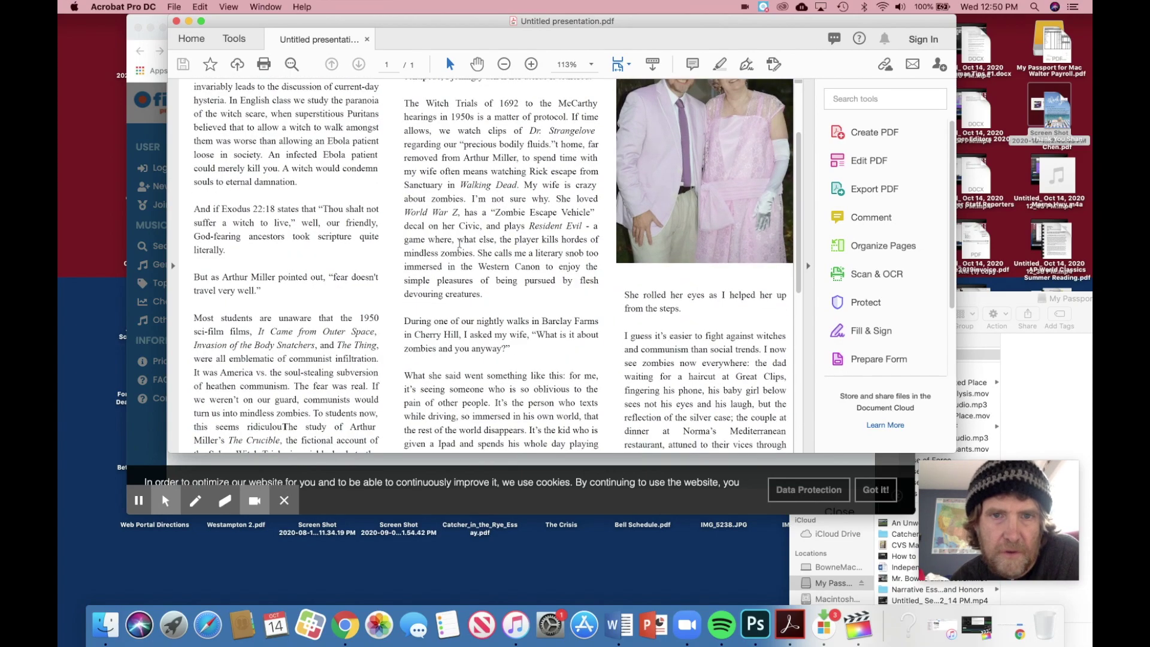
pyautogui.scroll(-15, 460, 244)
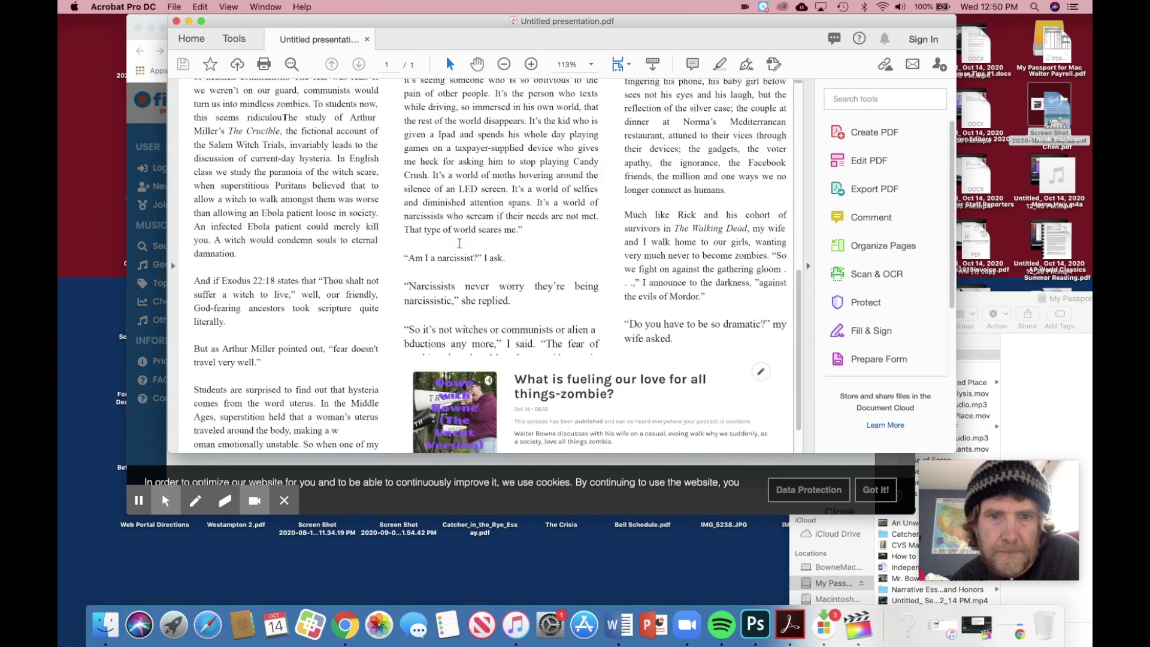
pyautogui.scroll(-2, 459, 243)
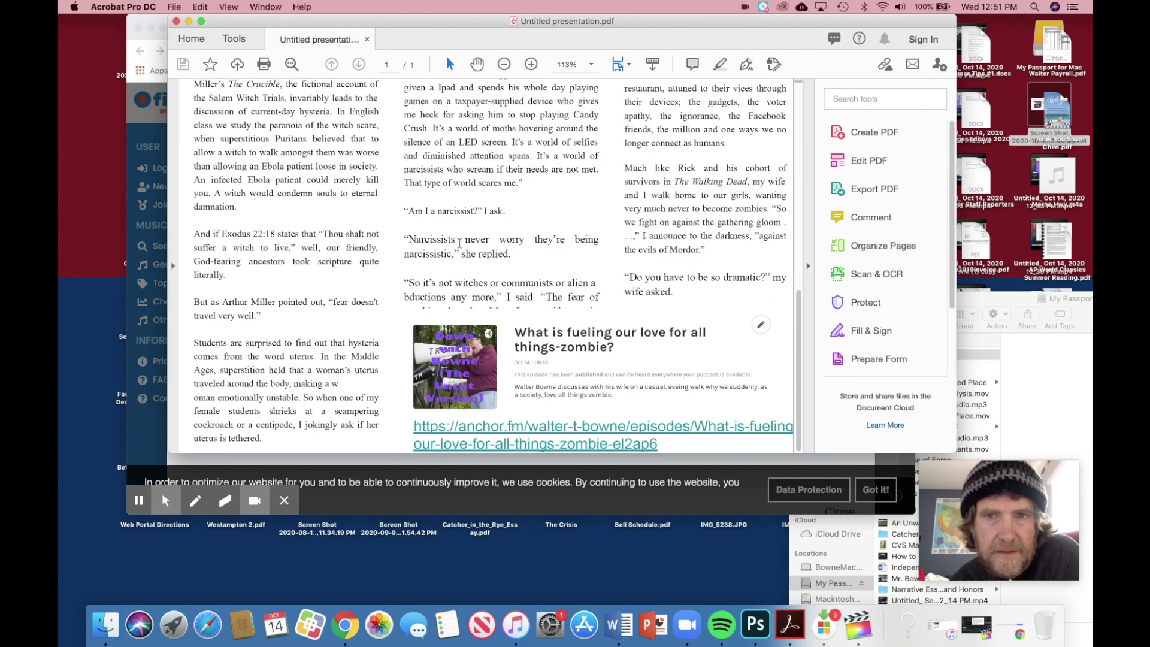
pyautogui.scroll(-10, 459, 243)
pyautogui.scroll(5, 460, 243)
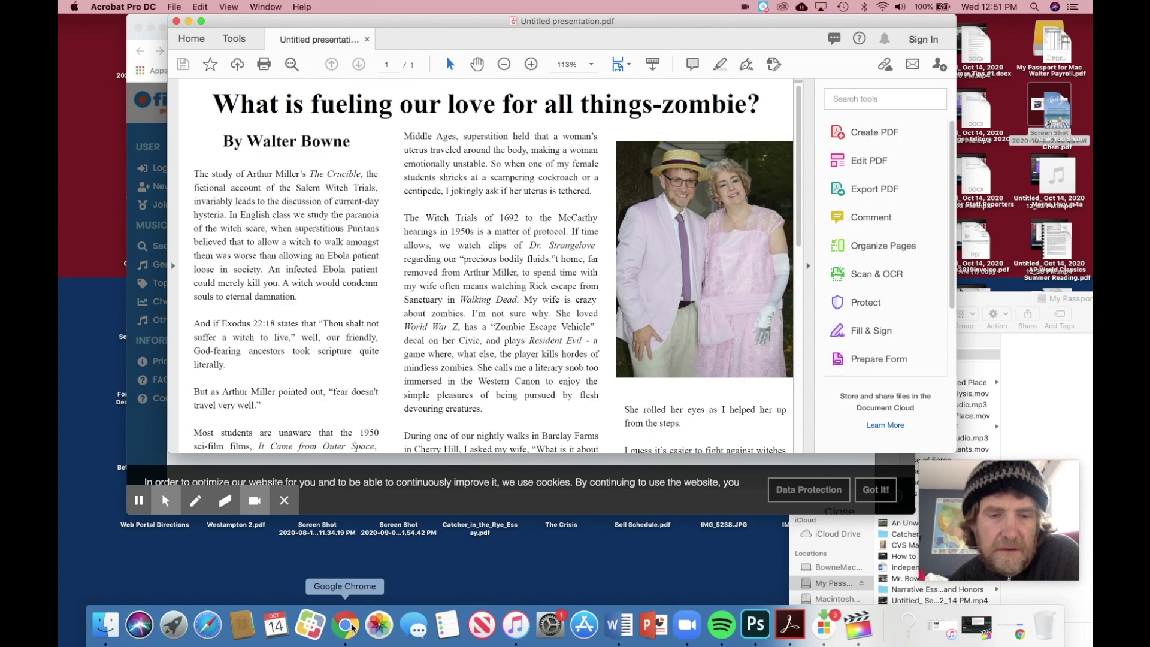
pyautogui.click(352, 629)
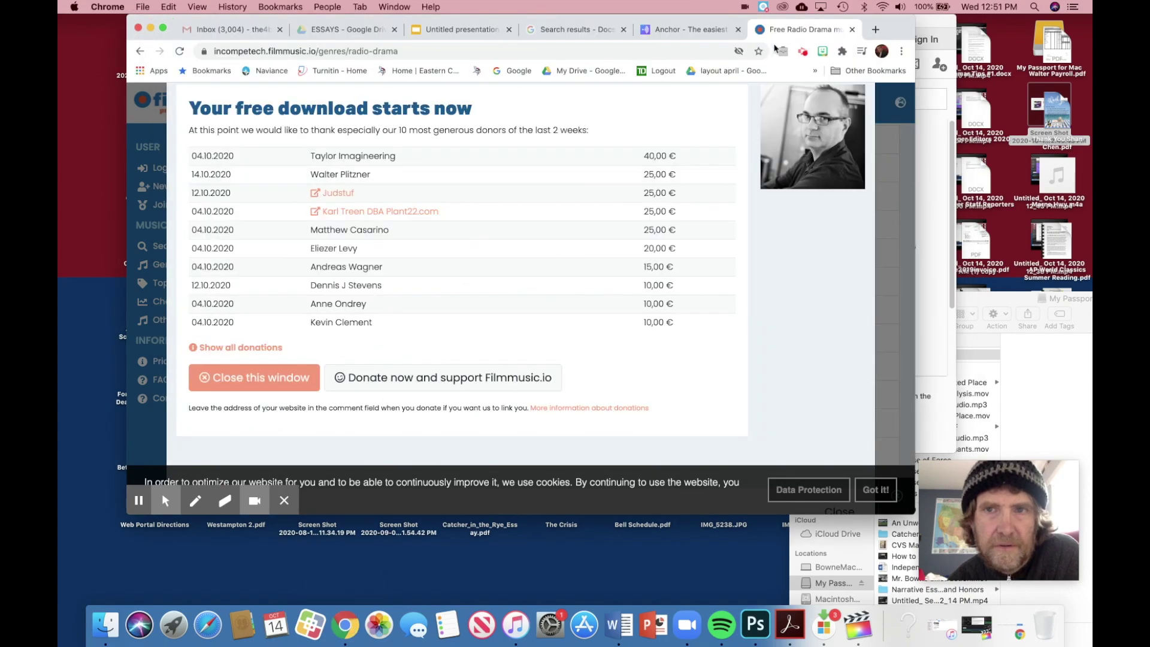
# Step: Open issuu.com in a new tab and go to its sign-in page
pyautogui.click(875, 29)
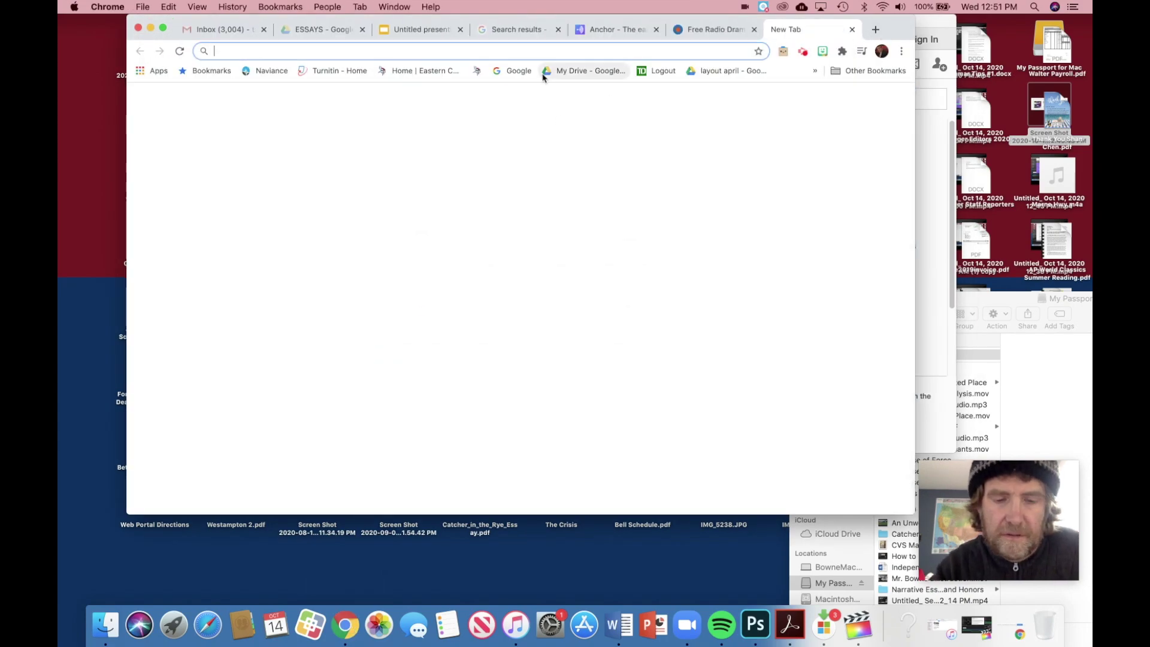
pyautogui.write('issuu')
pyautogui.click(543, 76)
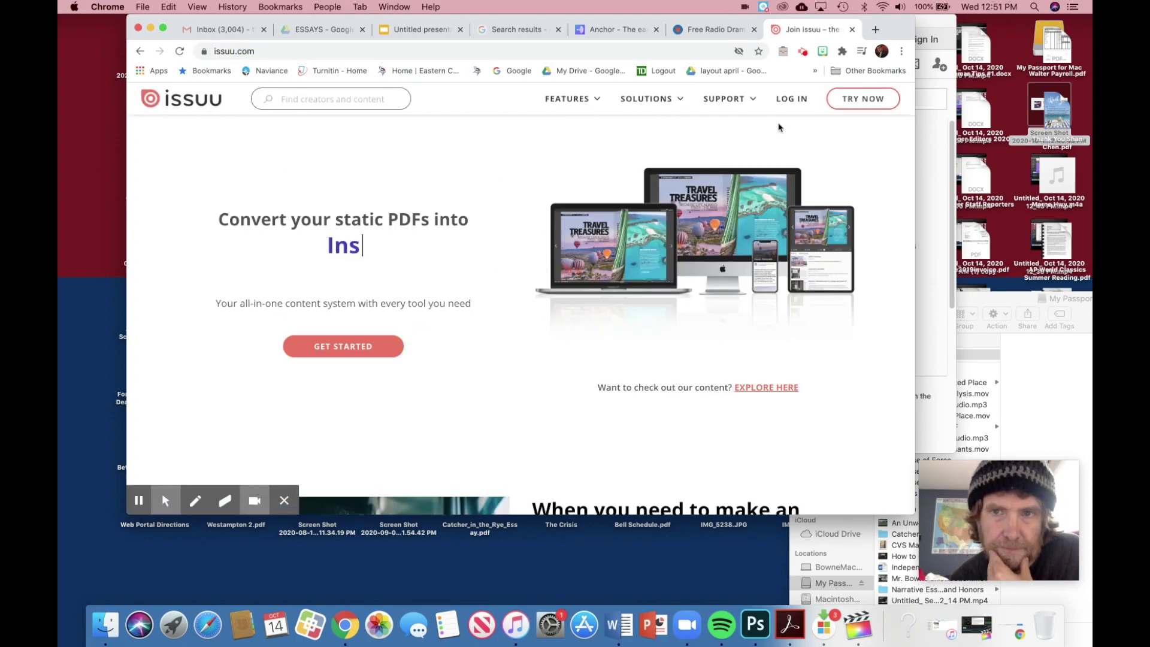
pyautogui.click(789, 99)
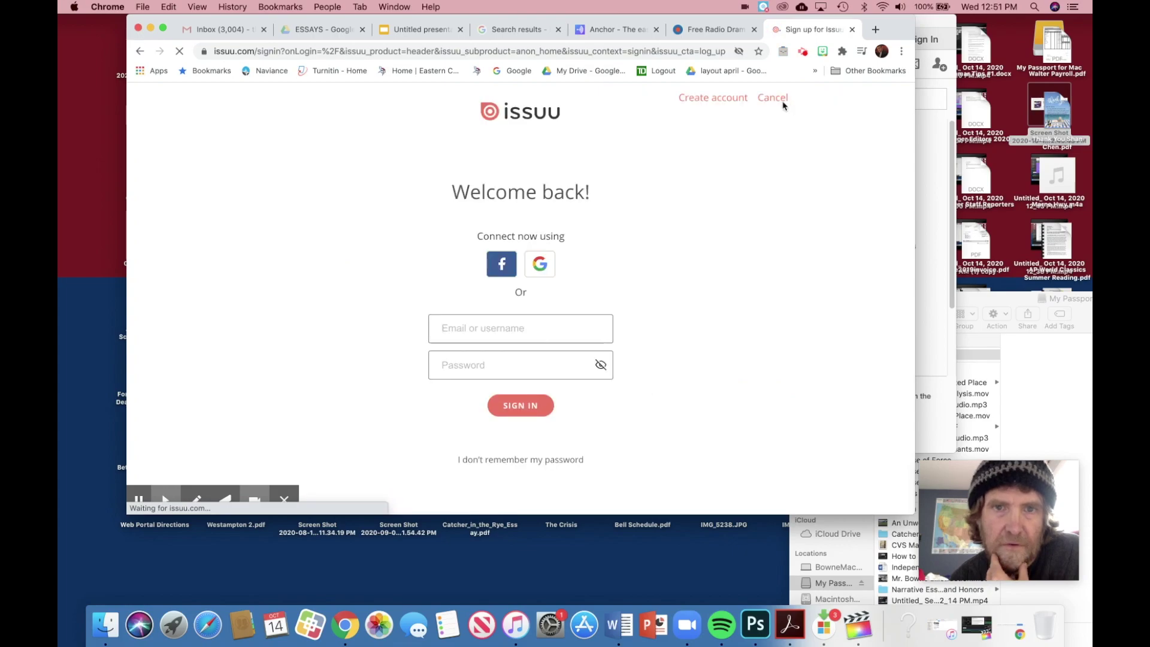
# Step: Dismiss the cookie notice and sign in by re-entering the account password
pyautogui.click(518, 405)
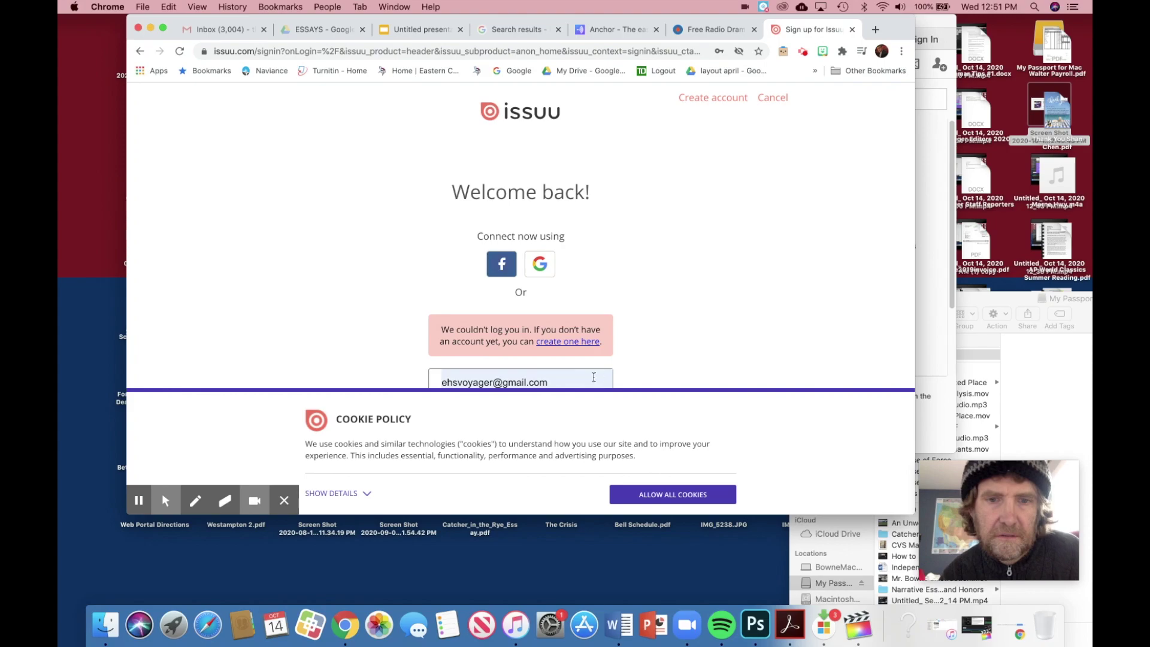
pyautogui.scroll(-1, 668, 349)
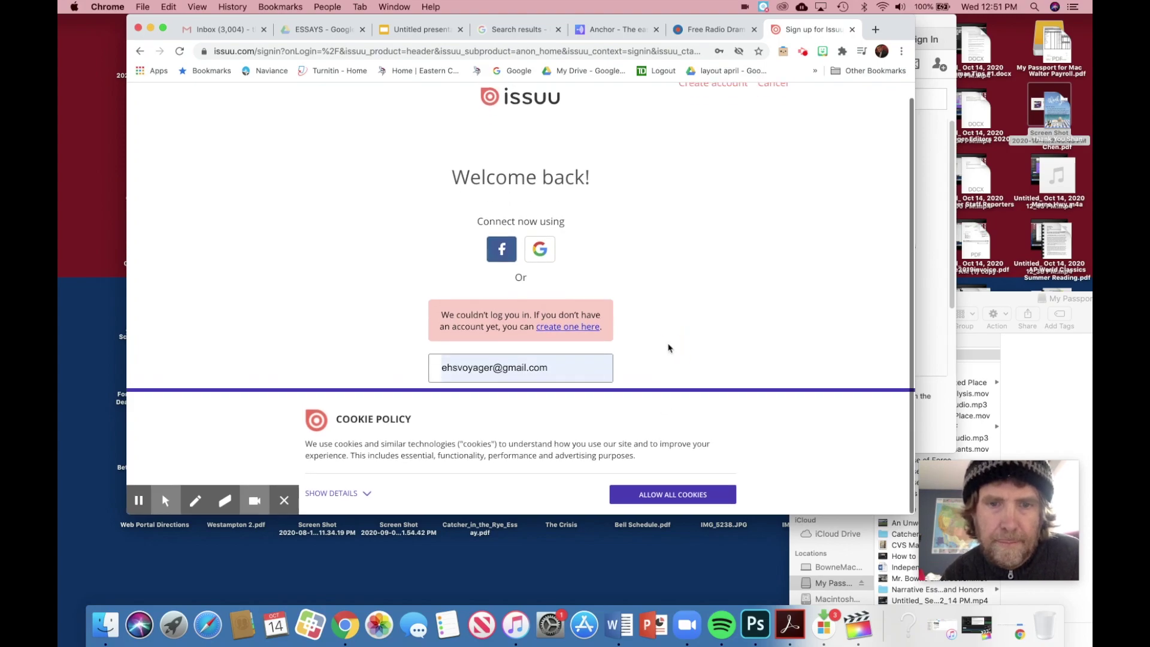
pyautogui.click(661, 496)
pyautogui.doubleClick(507, 404)
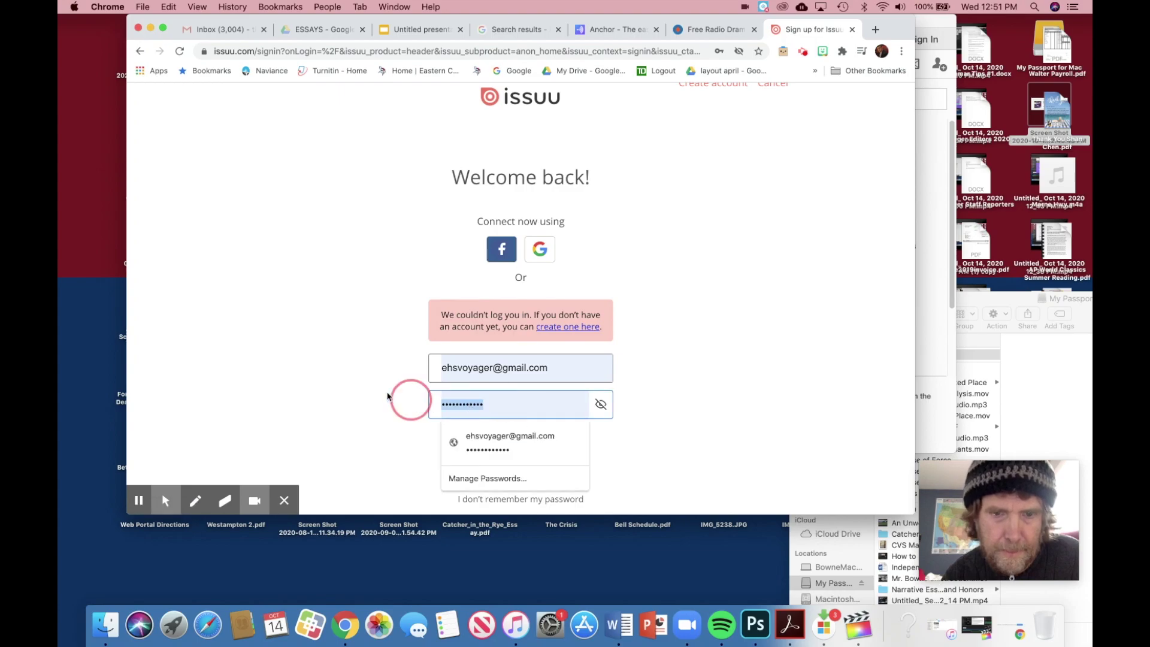
pyautogui.write('•••')
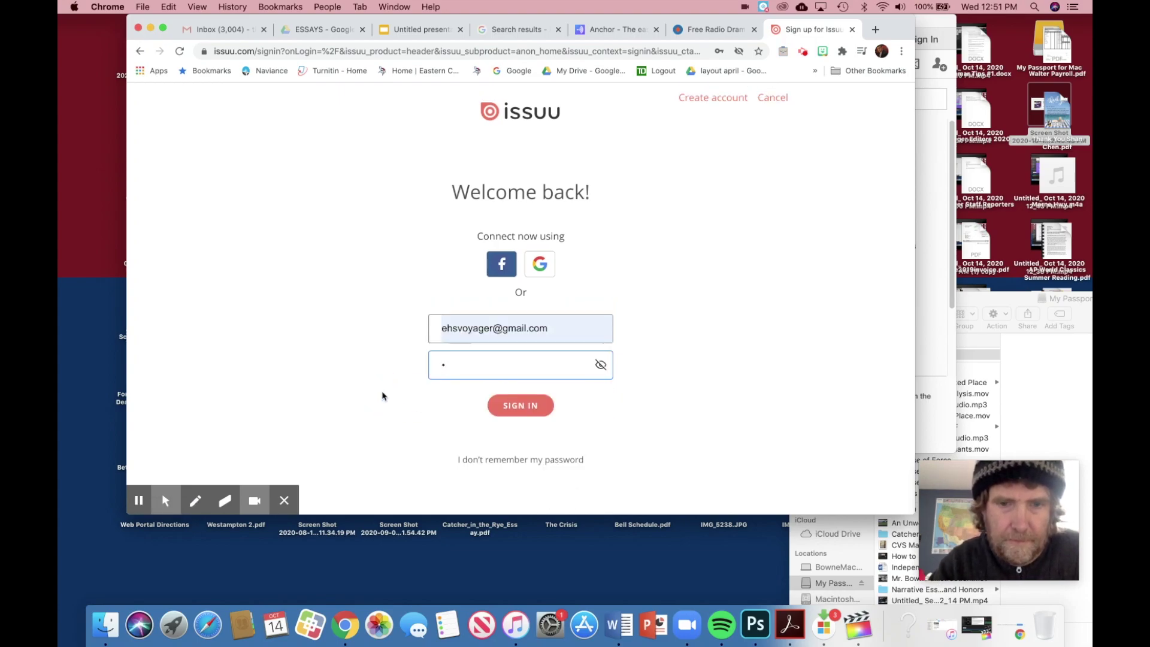
pyautogui.press('BackSpace')
pyautogui.write('••••••••••••')
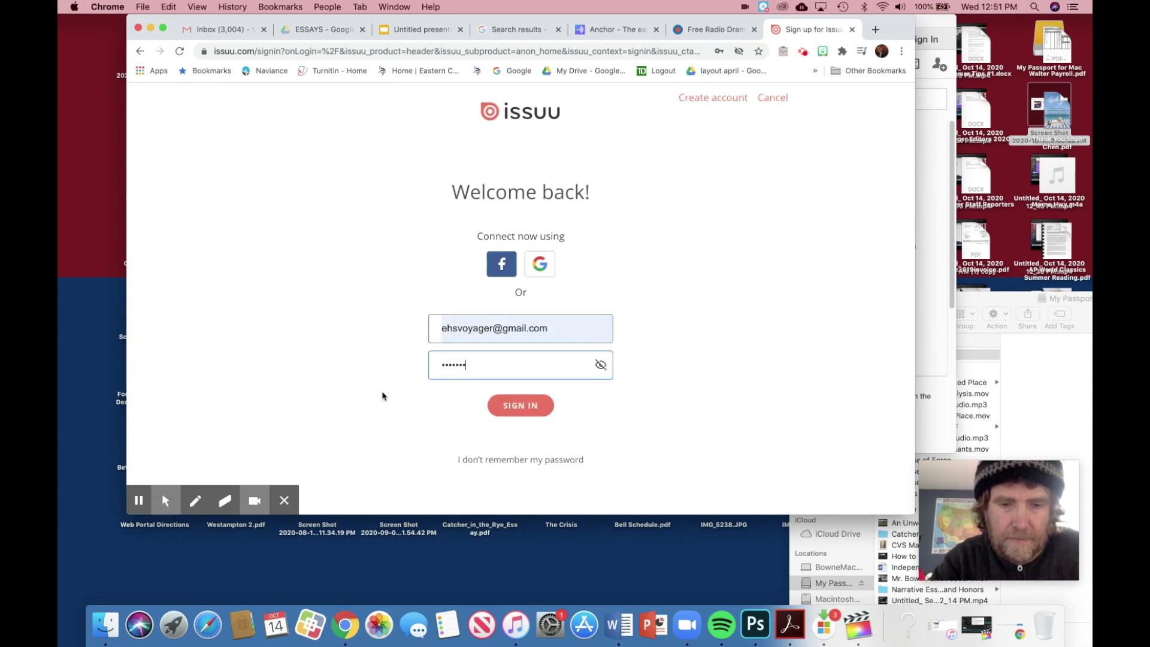
pyautogui.press('Return')
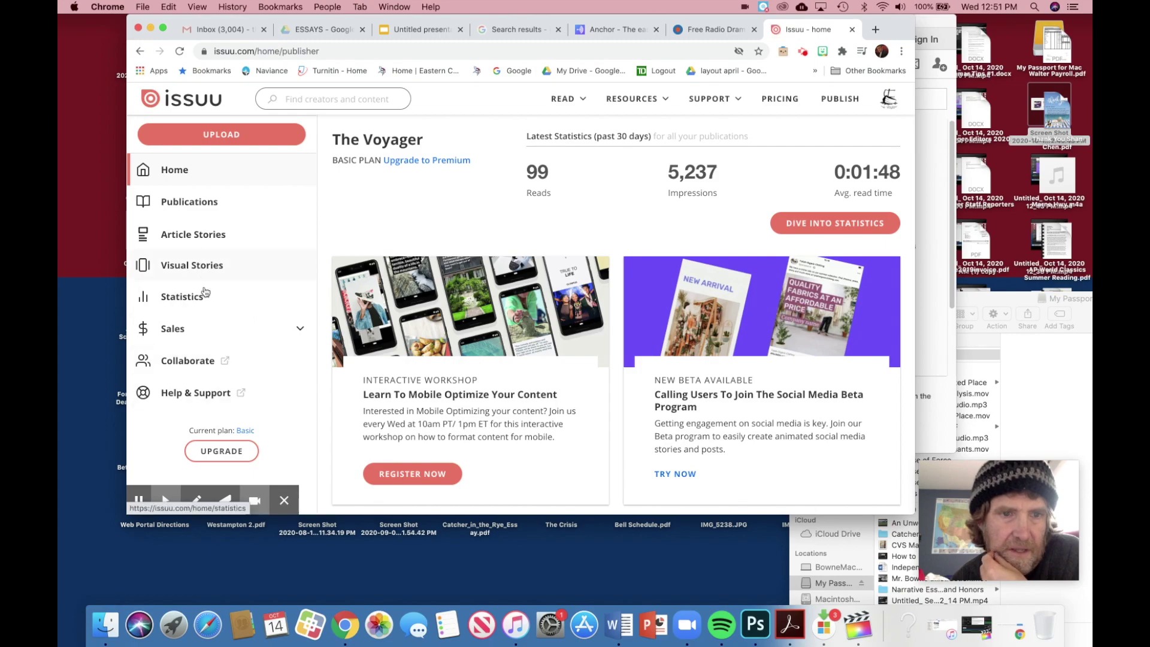
# Step: Open The Voyager March 2020 Edition from Publications and view it full screen
pyautogui.click(207, 204)
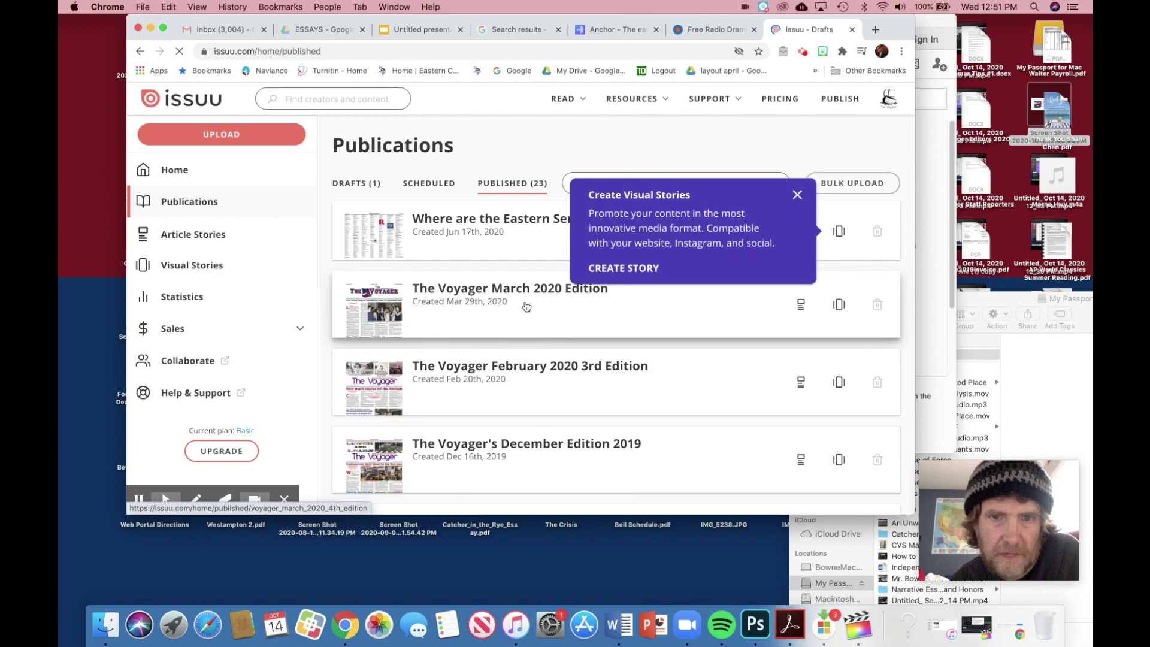
pyautogui.click(521, 297)
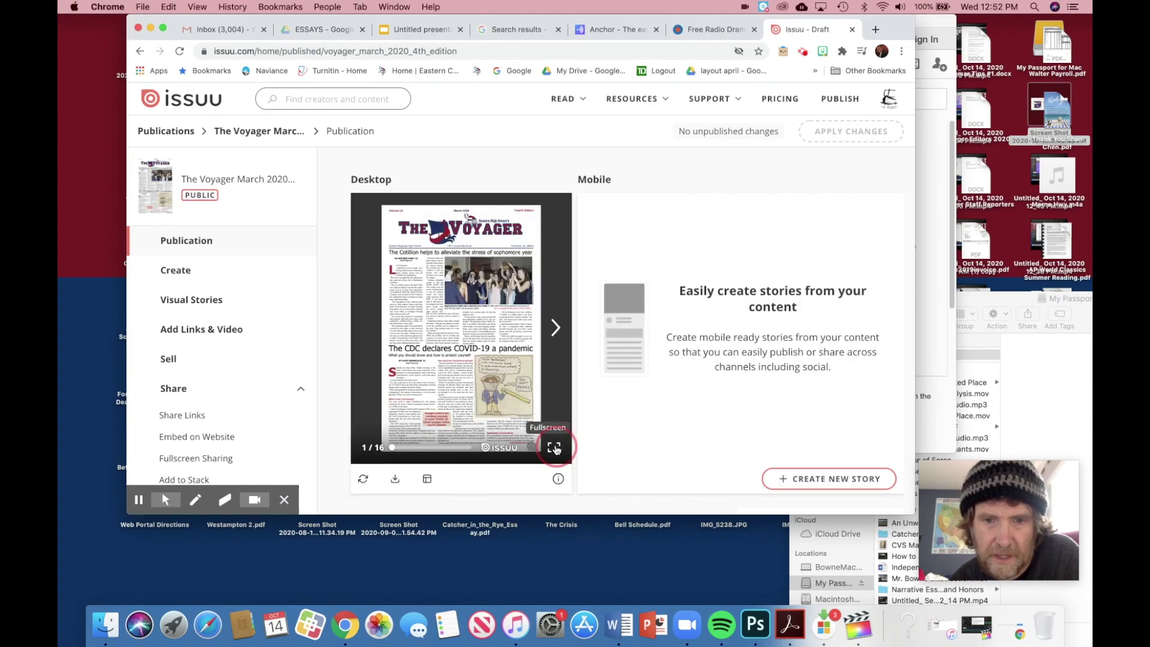
pyautogui.click(554, 447)
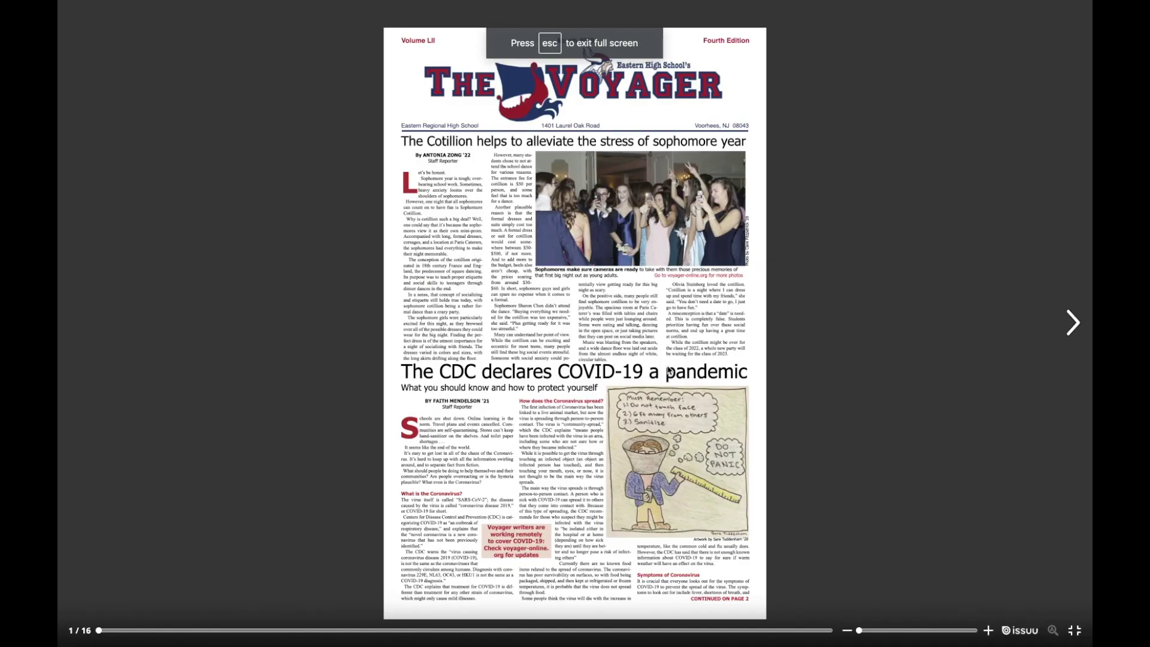
# Step: Page forward through the edition to pages 6–7, then exit full screen
pyautogui.click(1072, 323)
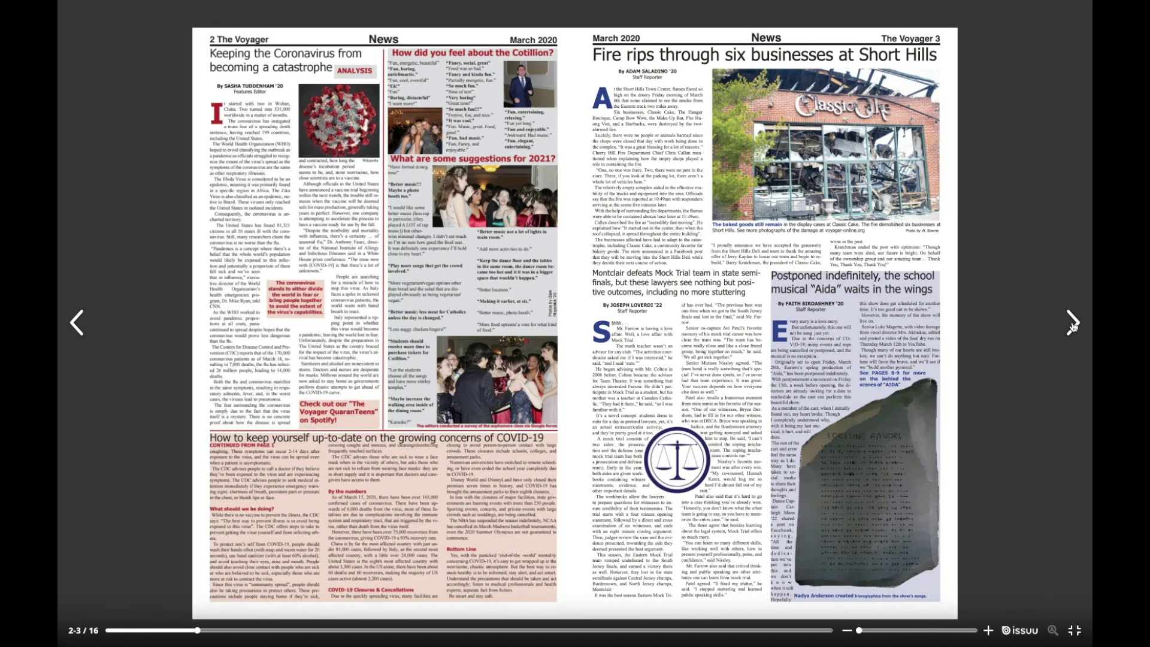
pyautogui.click(1072, 324)
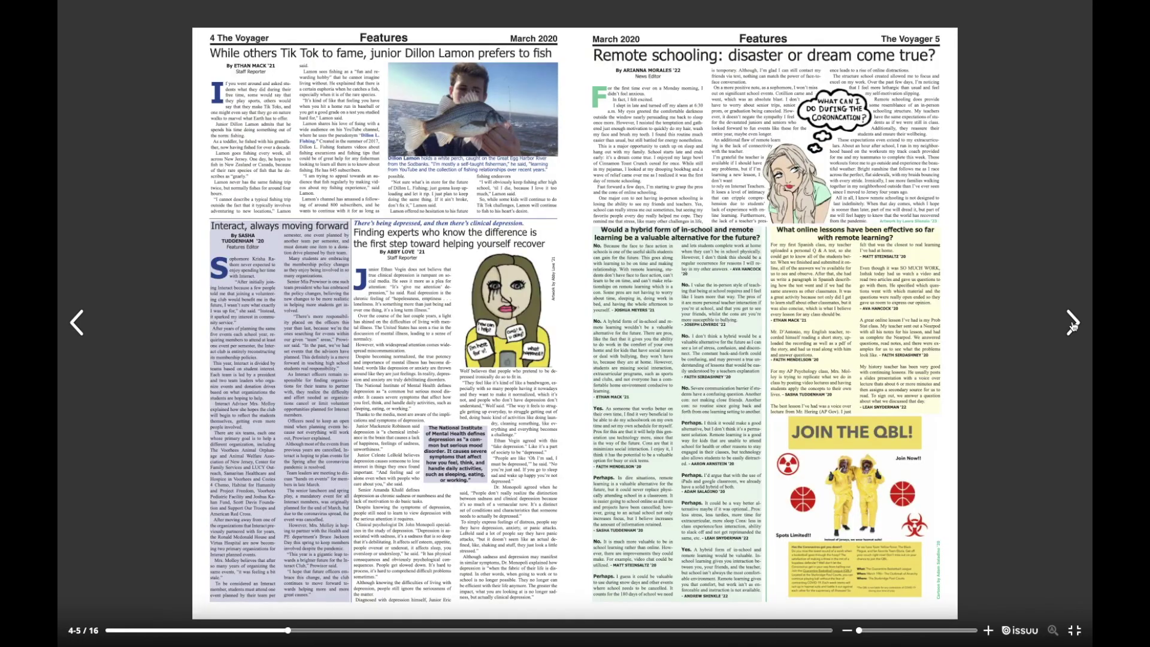
pyautogui.click(1072, 323)
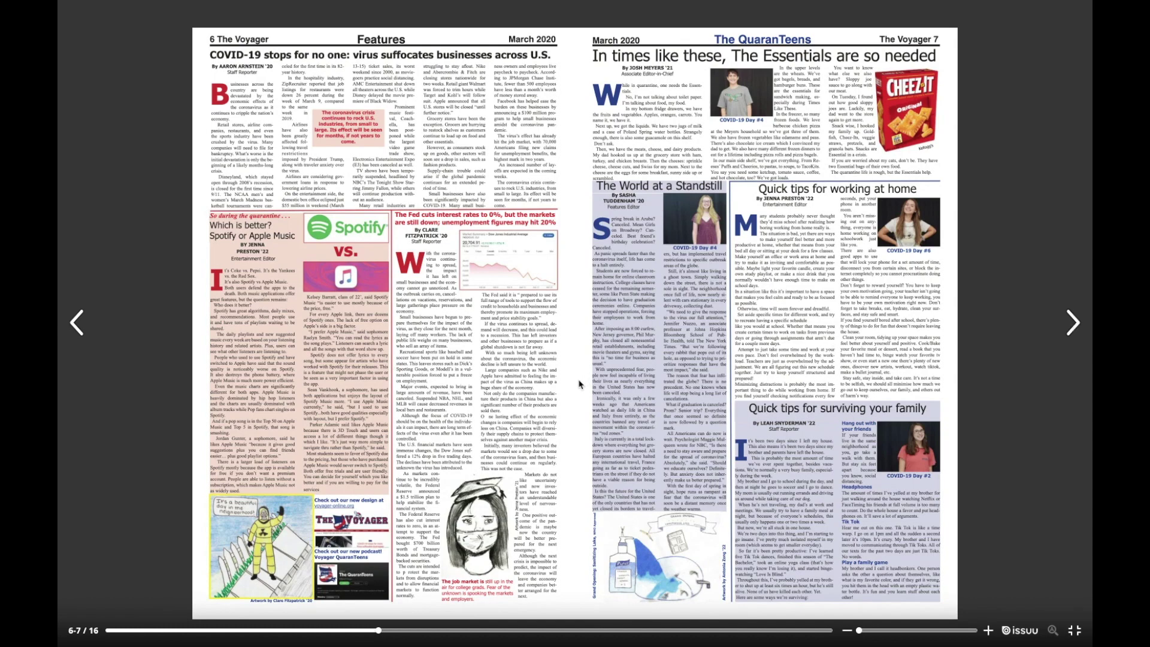
pyautogui.click(1076, 632)
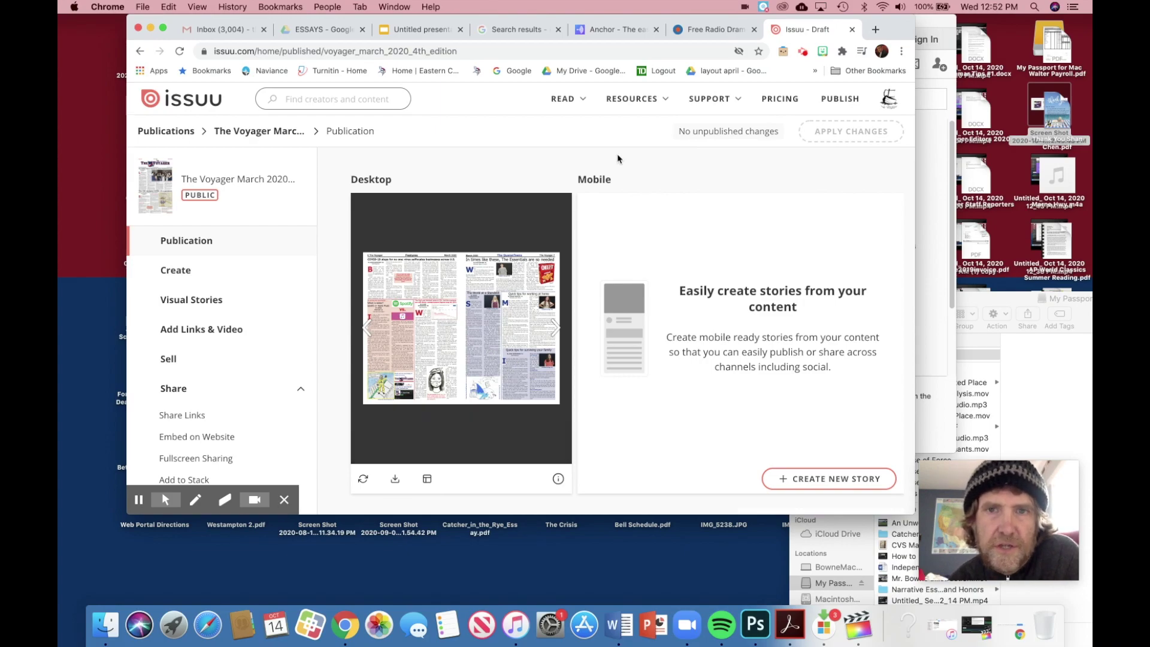
# Step: Review the zombie episode page on Anchor, go to the dashboard, and close the Anchor tab
pyautogui.click(633, 32)
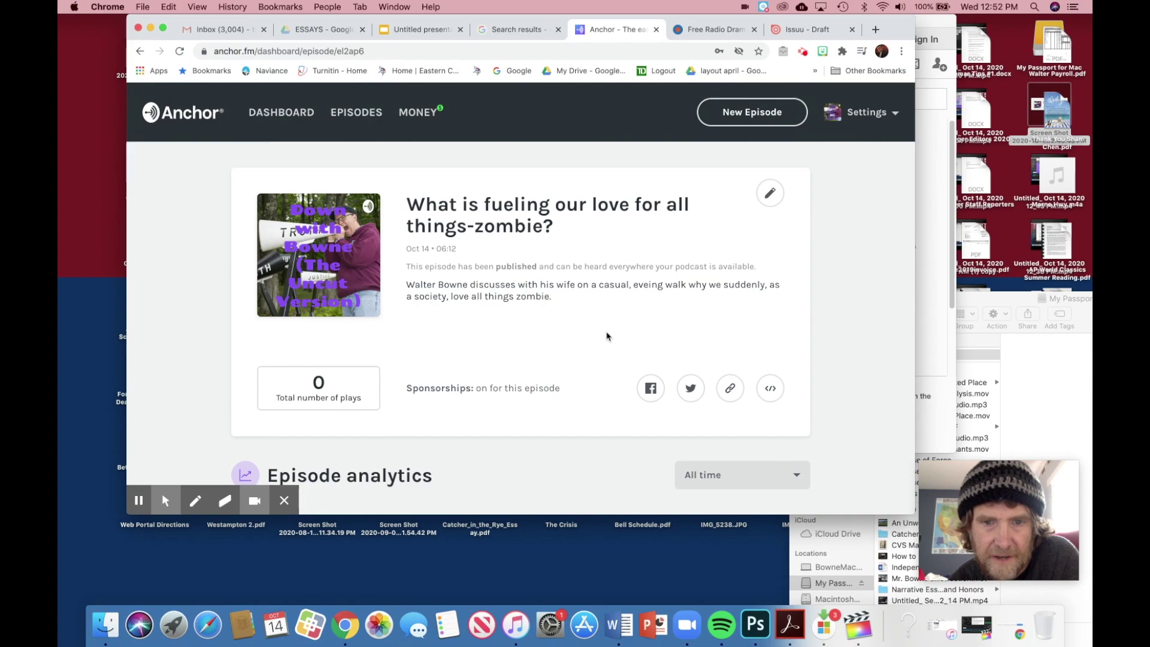
pyautogui.scroll(-5, 585, 359)
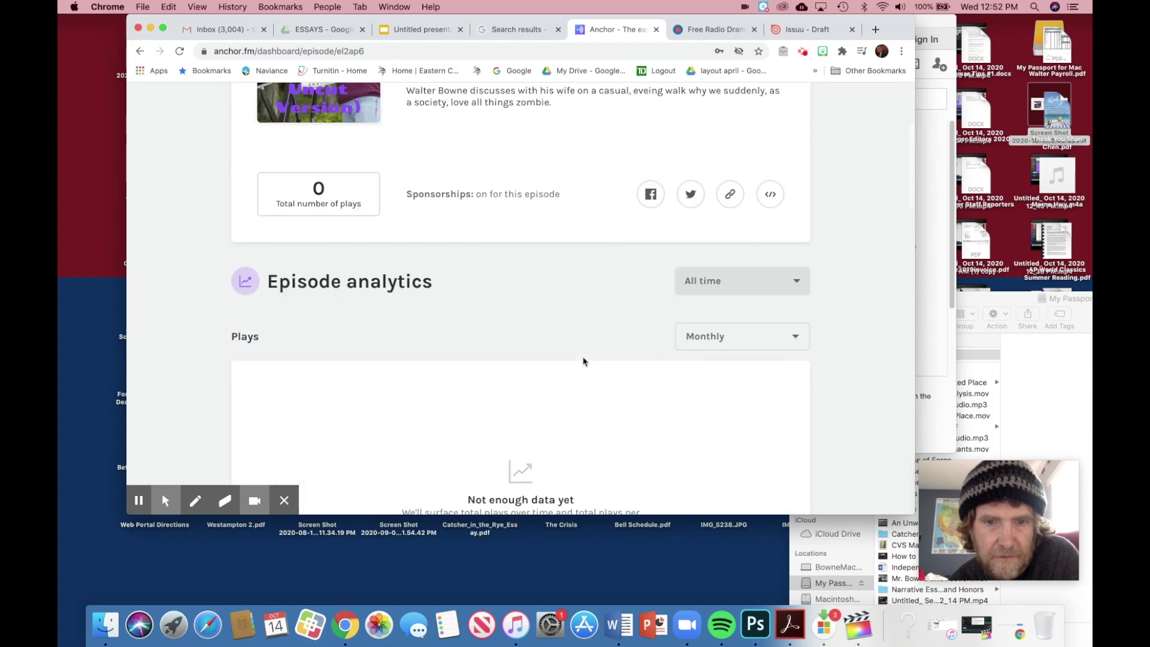
pyautogui.scroll(5, 584, 362)
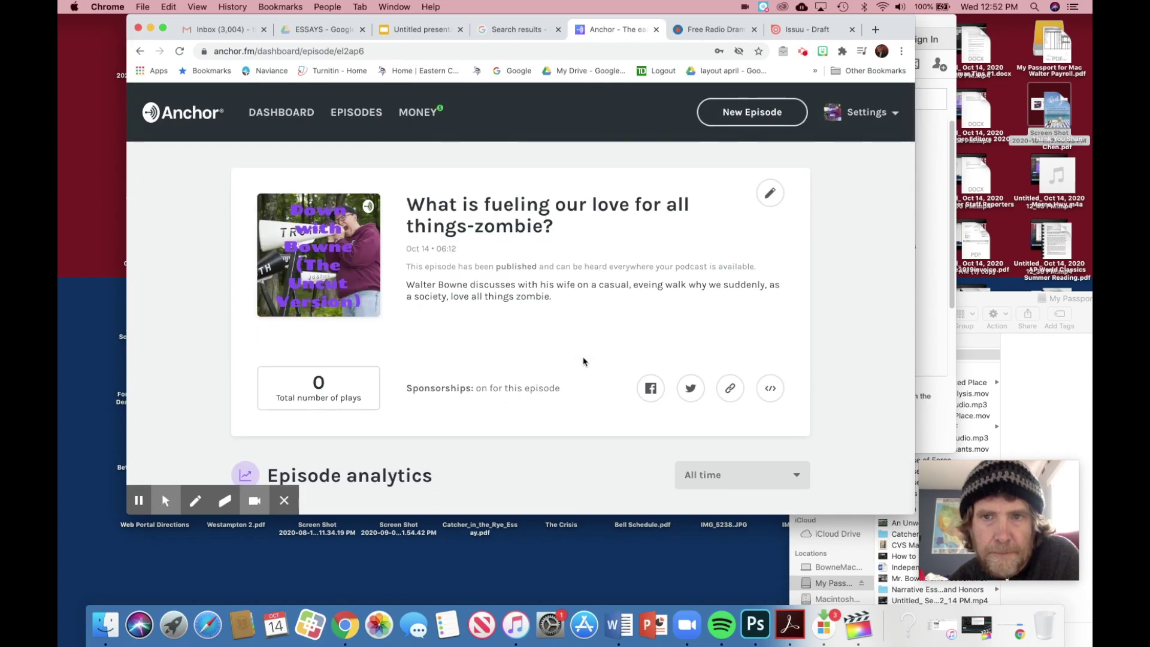
pyautogui.click(282, 115)
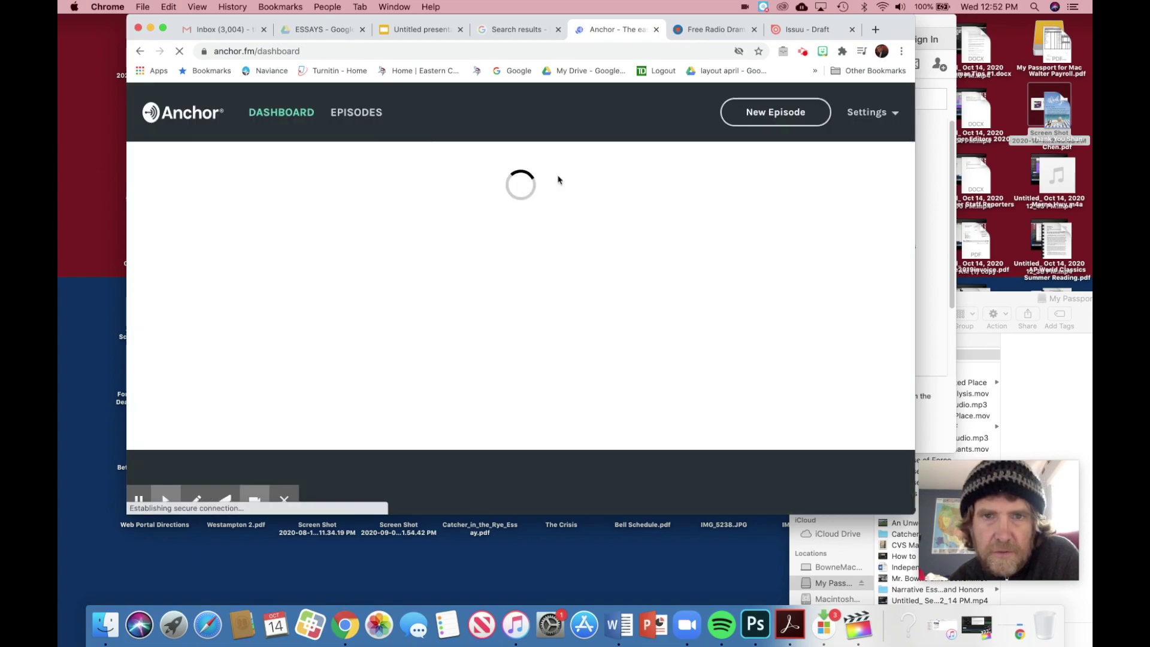
pyautogui.click(656, 30)
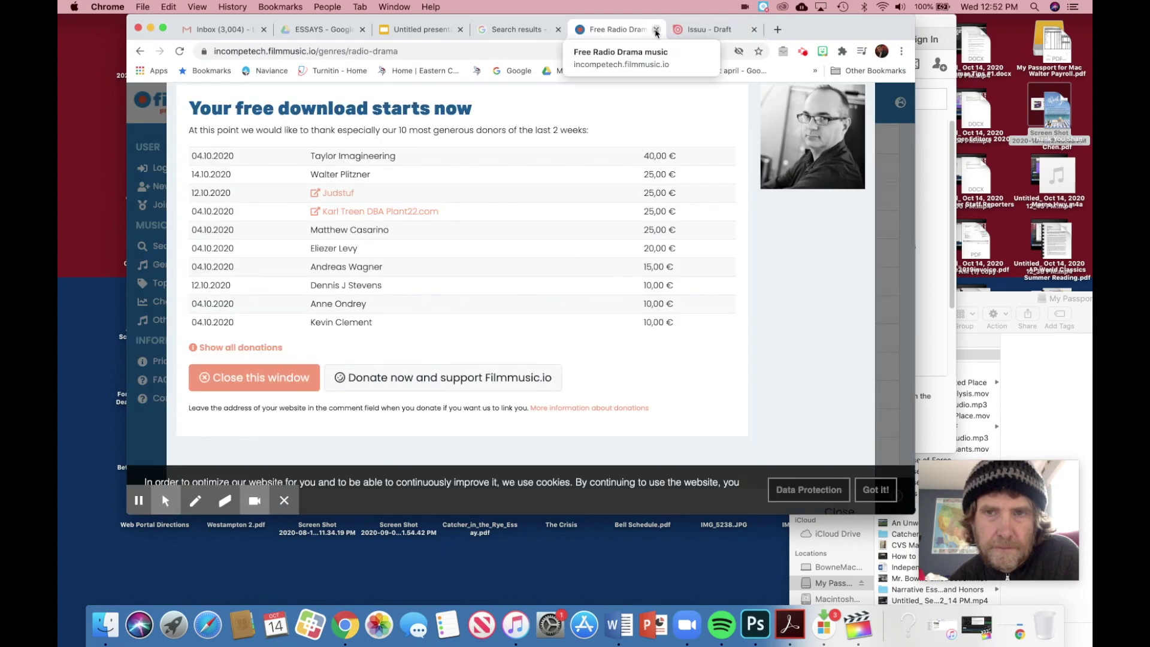